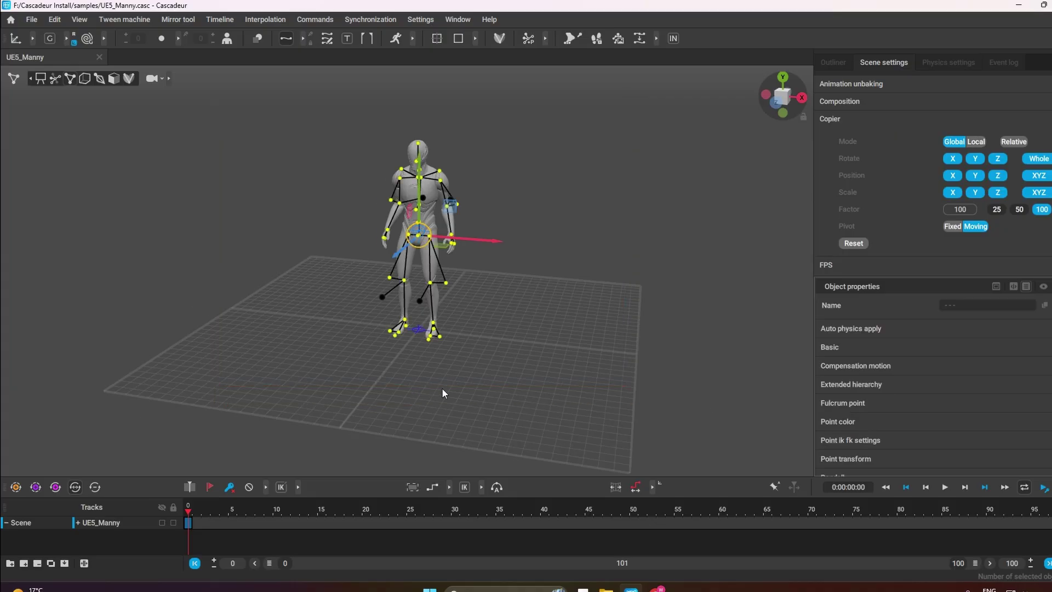
- Add a keyframe at frame 80 and move the whole character forward along the Z axis, well beyond the grid
left_click_drag(442, 388, 627, 344, "alt")
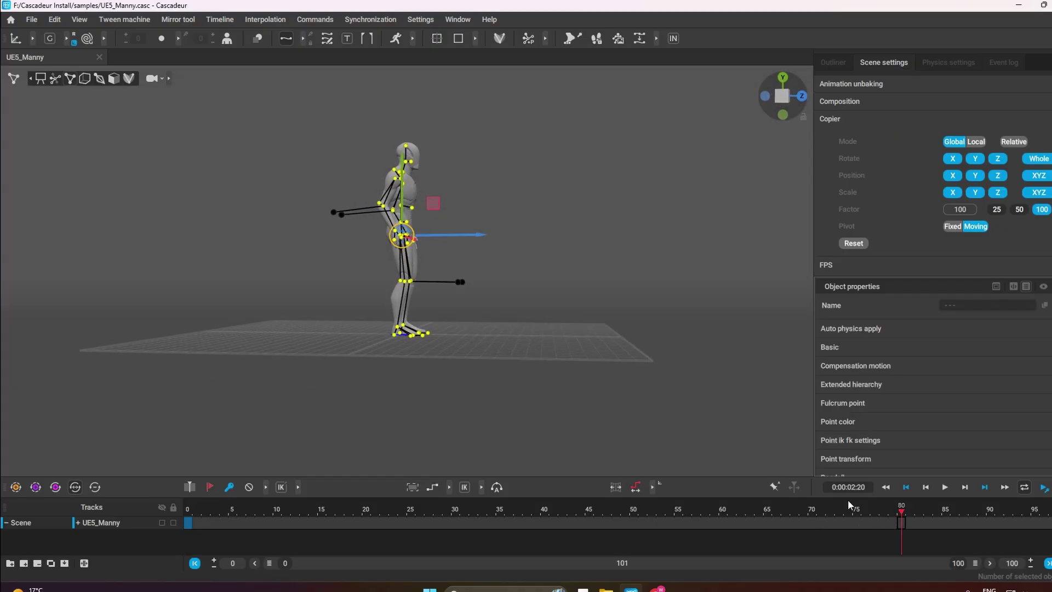
key("f")
scroll(702, 397, "down", 4)
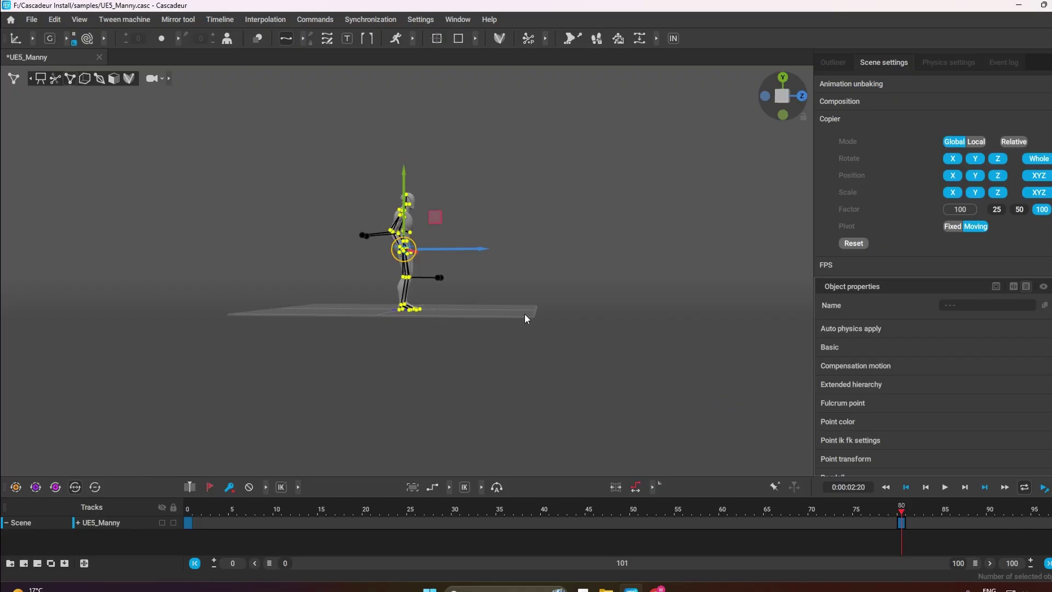
left_click_drag(464, 252, 716, 277)
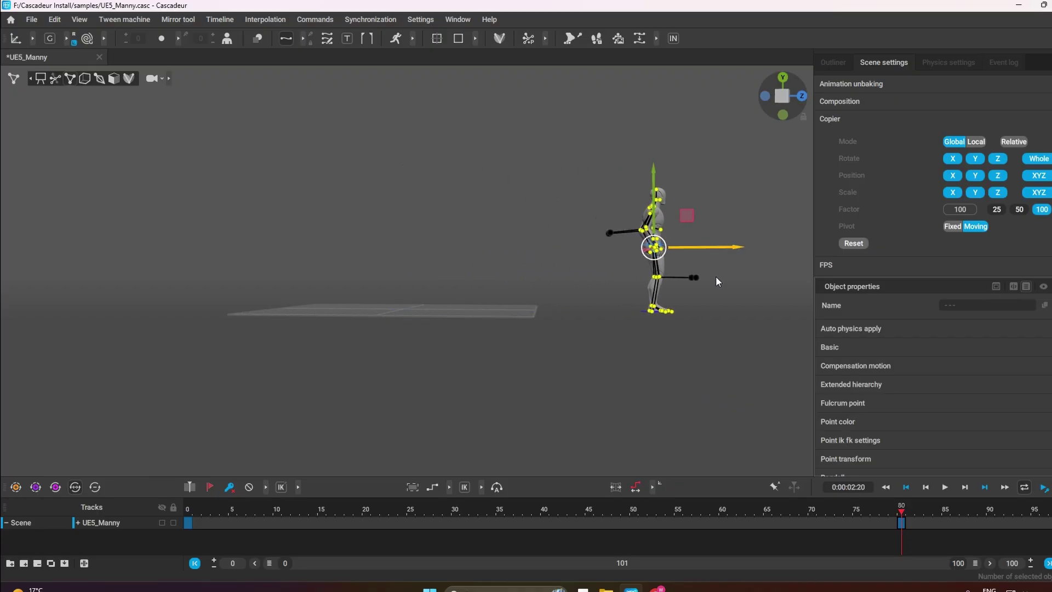
- Generate walking motion with Inbetweening between the keys at frames 0 and 80 and play it back
left_click_drag(899, 525, 79, 519)
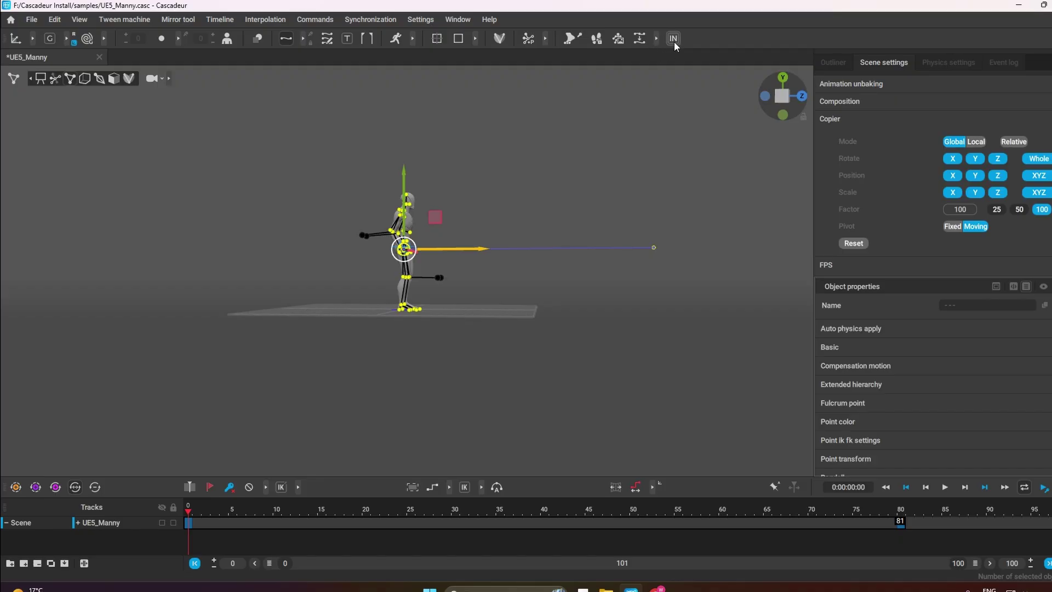
scroll(651, 284, "up", 8)
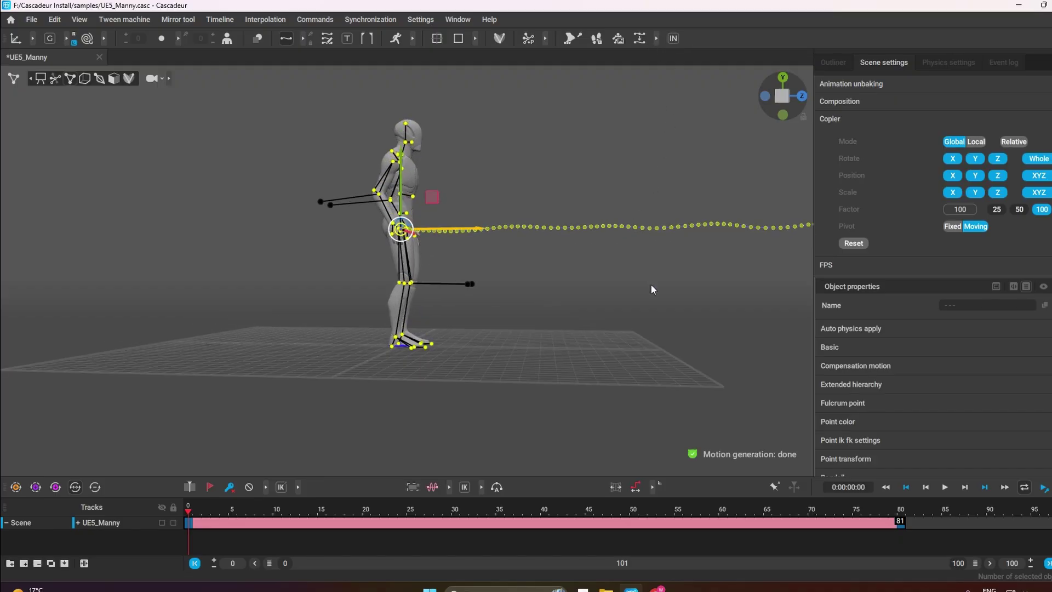
scroll(433, 404, "down", 5)
key("space")
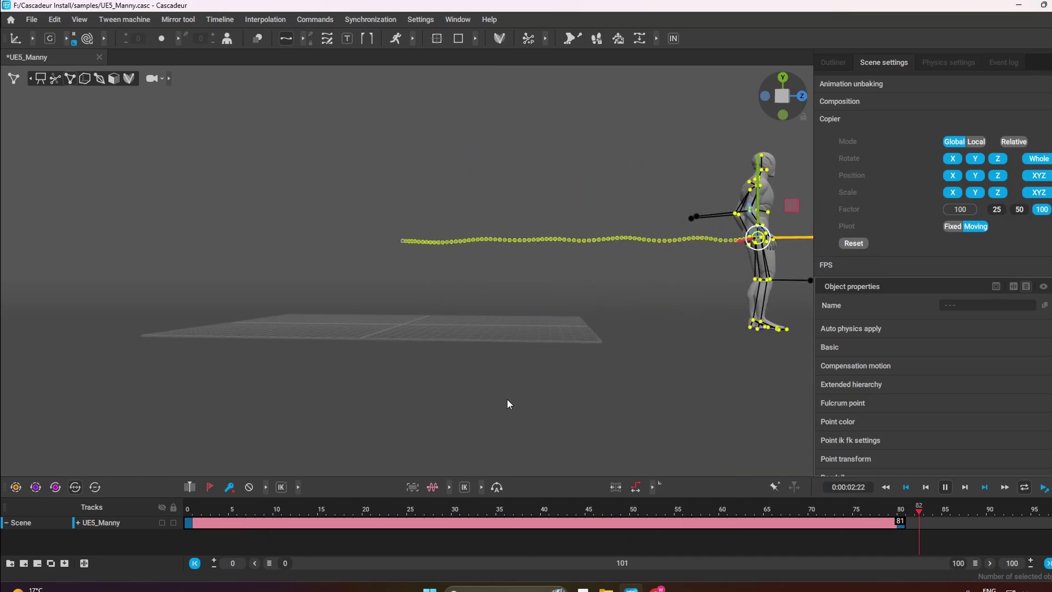
key("space")
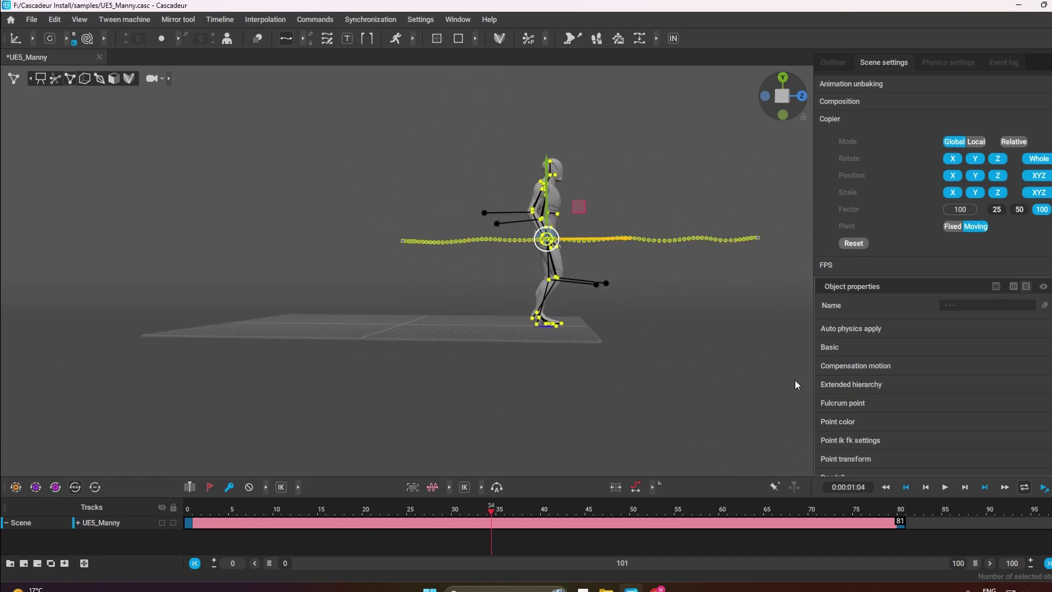
- Move the character at the frame 80 key farther forward along the Z axis
scroll(797, 411, "down", 3)
scroll(734, 440, "down", 1)
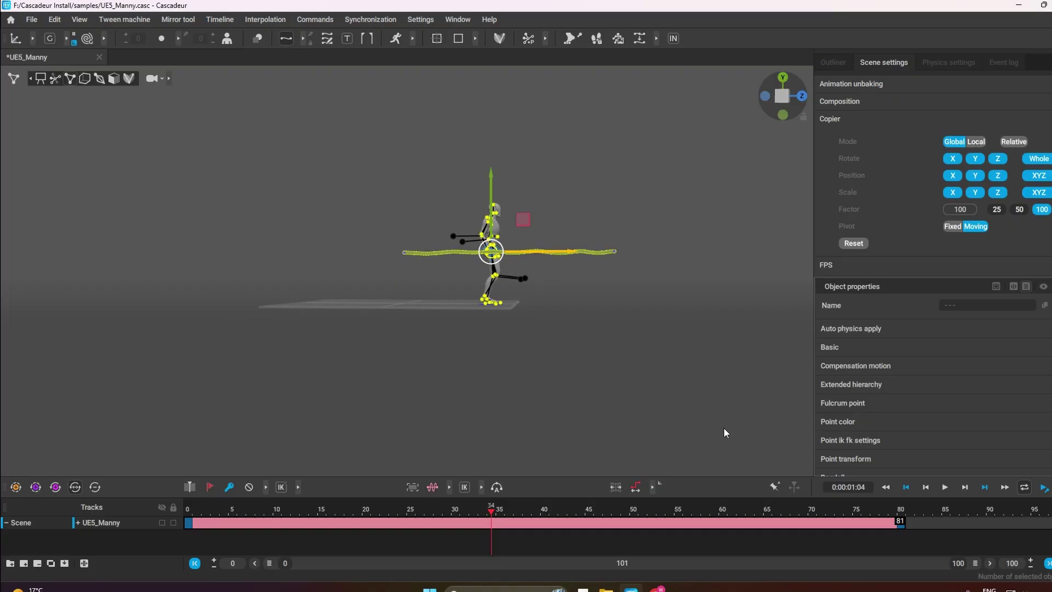
left_click(902, 526)
left_click_drag(655, 249, 753, 257)
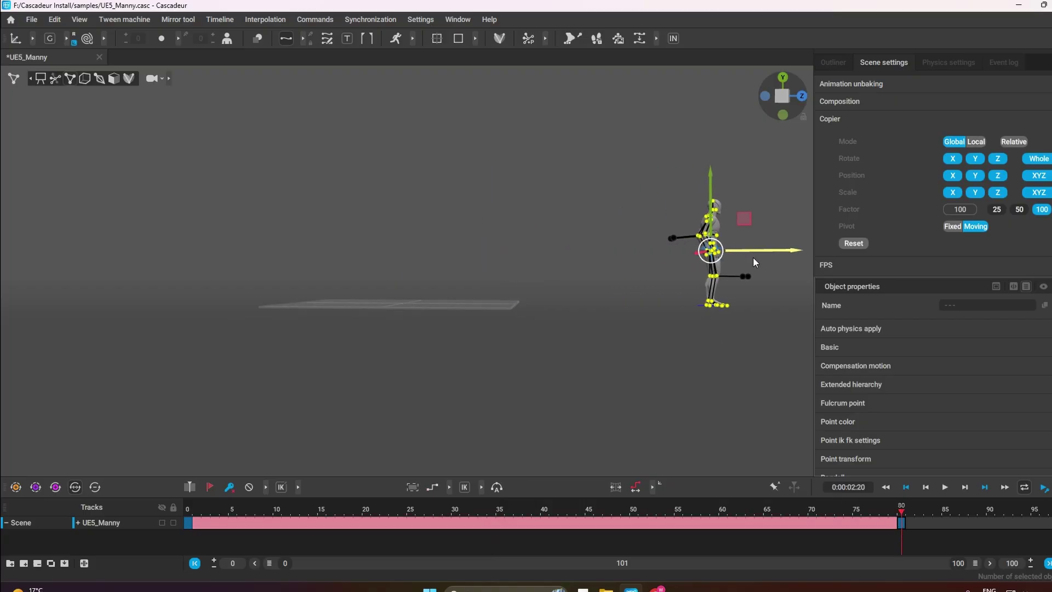
- Regenerate the Inbetweening motion over frames 0 to 80 for the longer distance and play it
left_click_drag(898, 527, 26, 417)
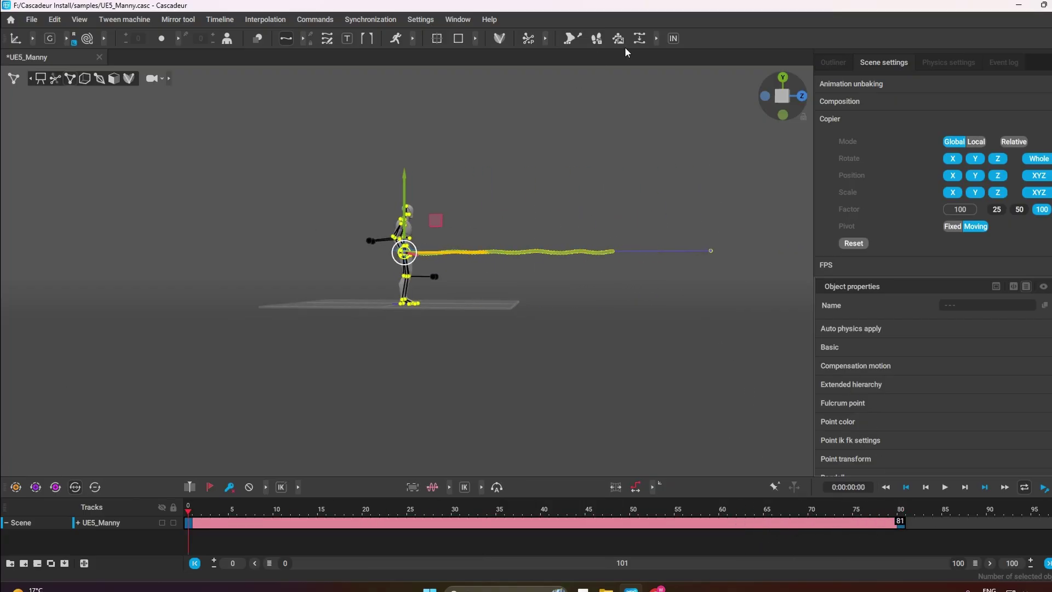
left_click(673, 39)
key("space")
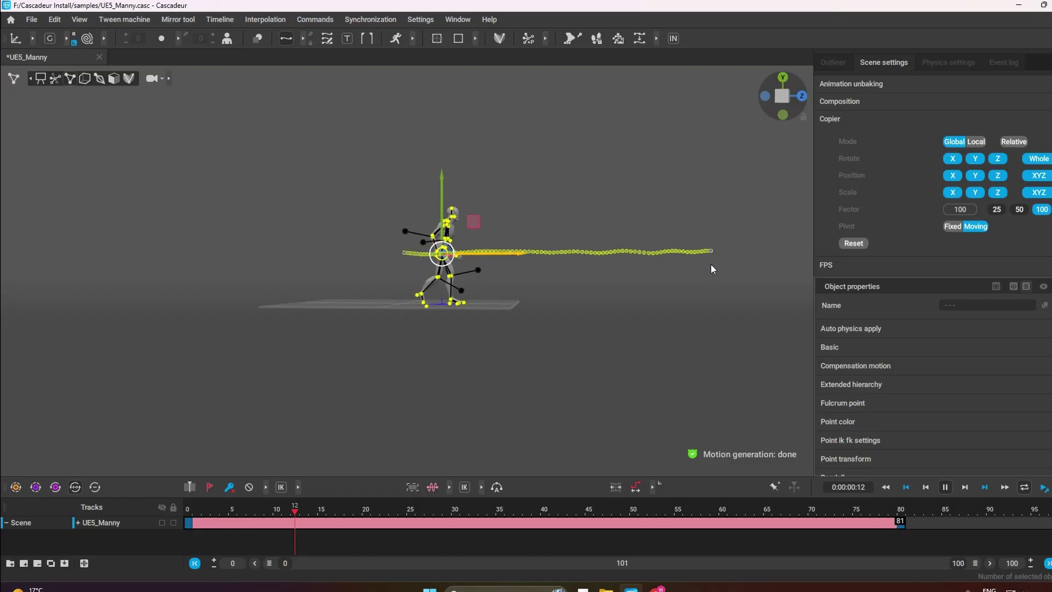
key("space")
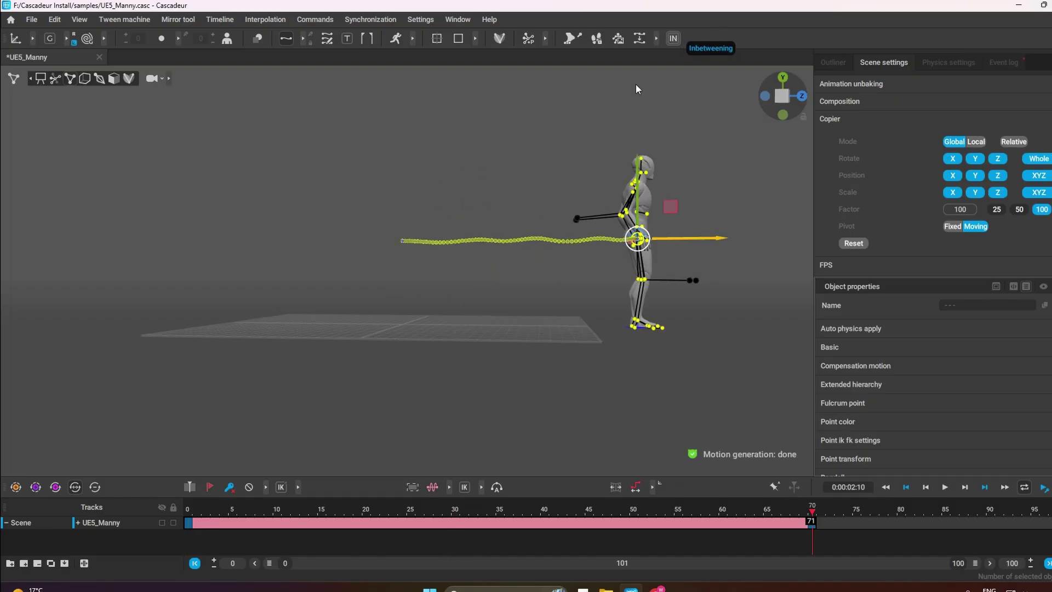
- Review the 70-frame walk for matching stride poses and set keyframes on them at frames 49 and 15
key("space")
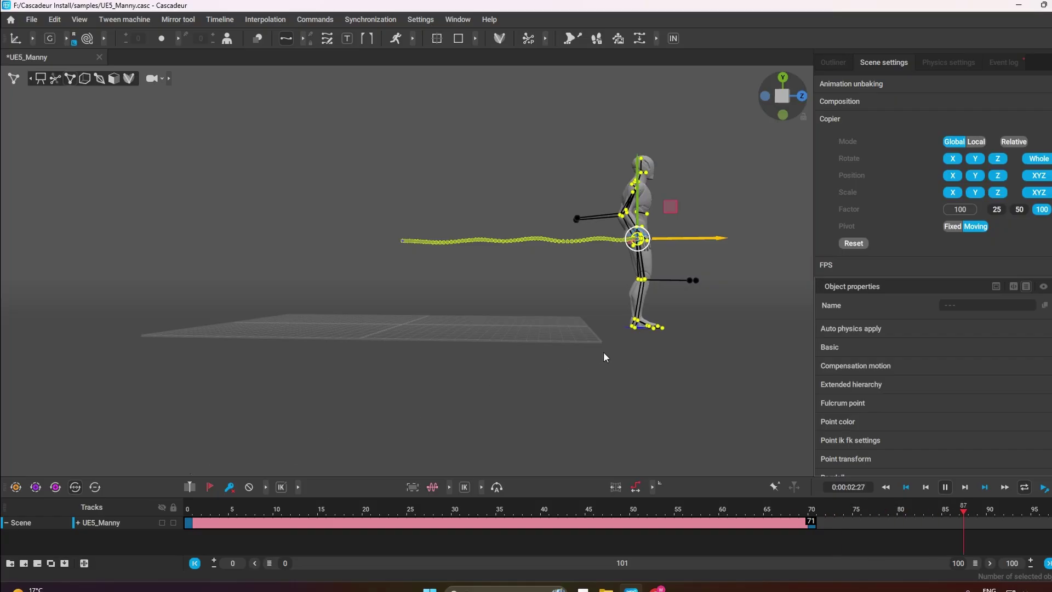
scroll(603, 356, "up", 2)
scroll(605, 357, "up", 2)
left_click_drag(312, 512, 251, 530)
scroll(540, 348, "up", 2)
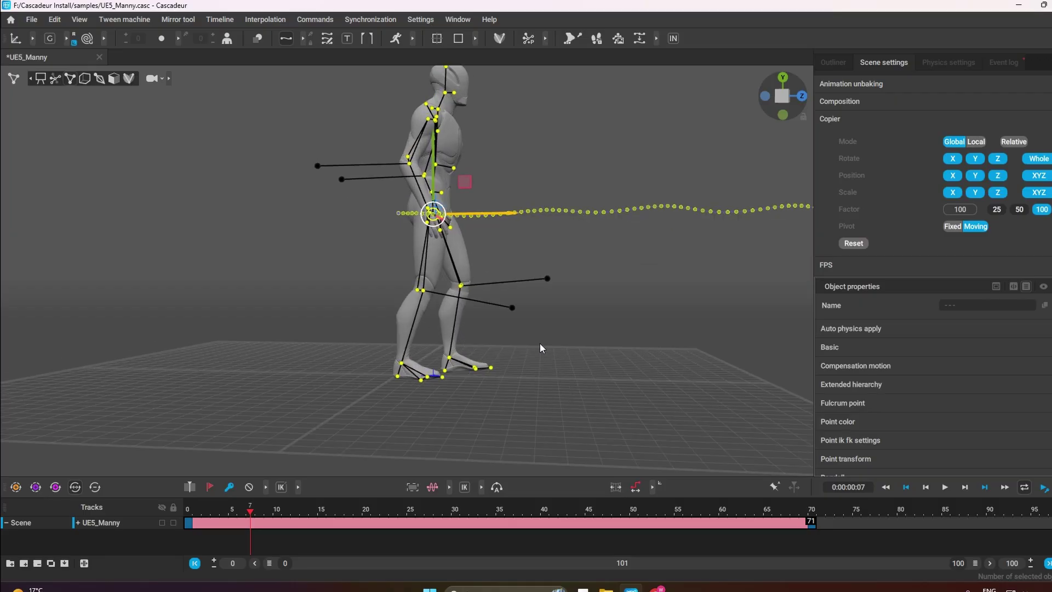
right_click_drag(447, 345, 475, 349)
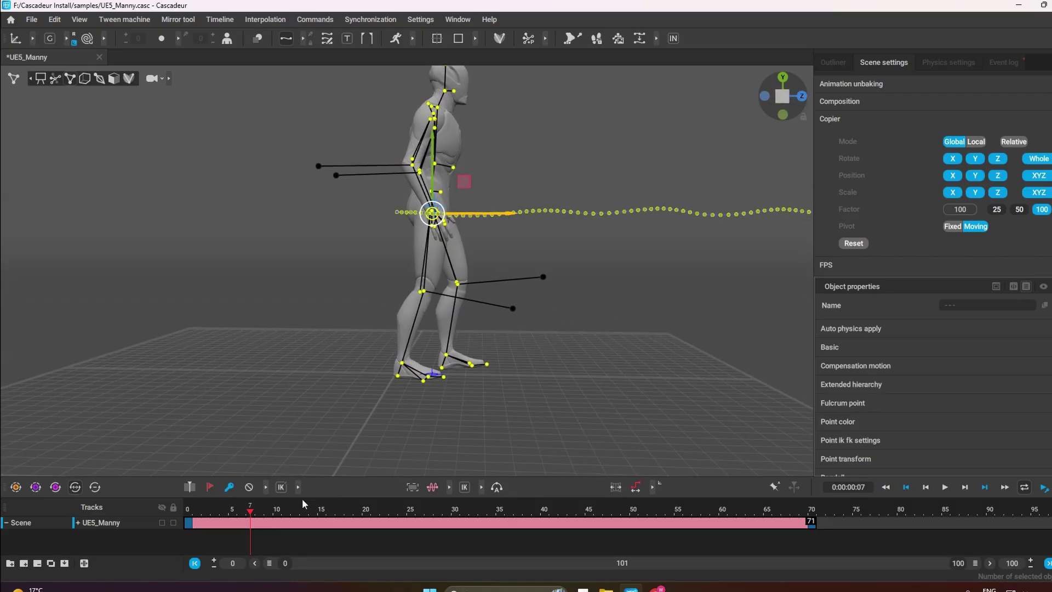
left_click(325, 520)
left_click_drag(326, 521, 623, 525)
right_click_drag(635, 433, 582, 453)
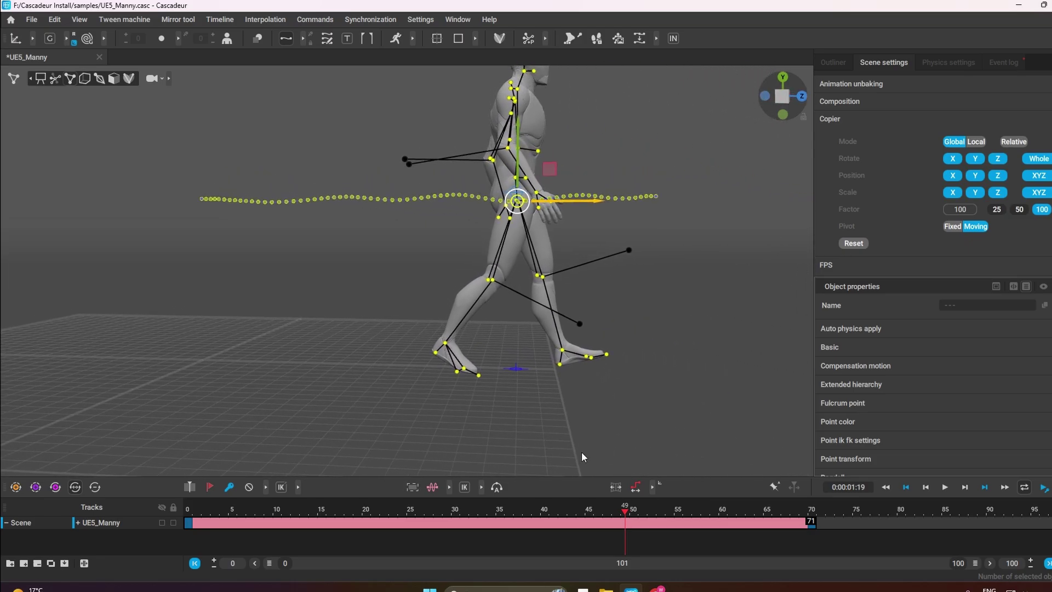
left_click(628, 525)
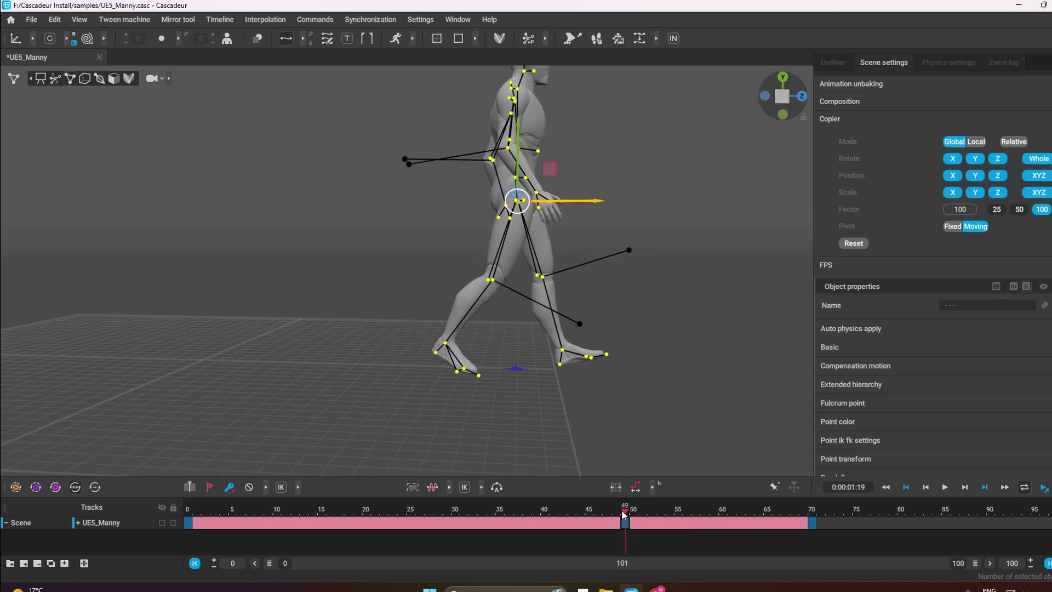
left_click_drag(624, 514, 321, 536)
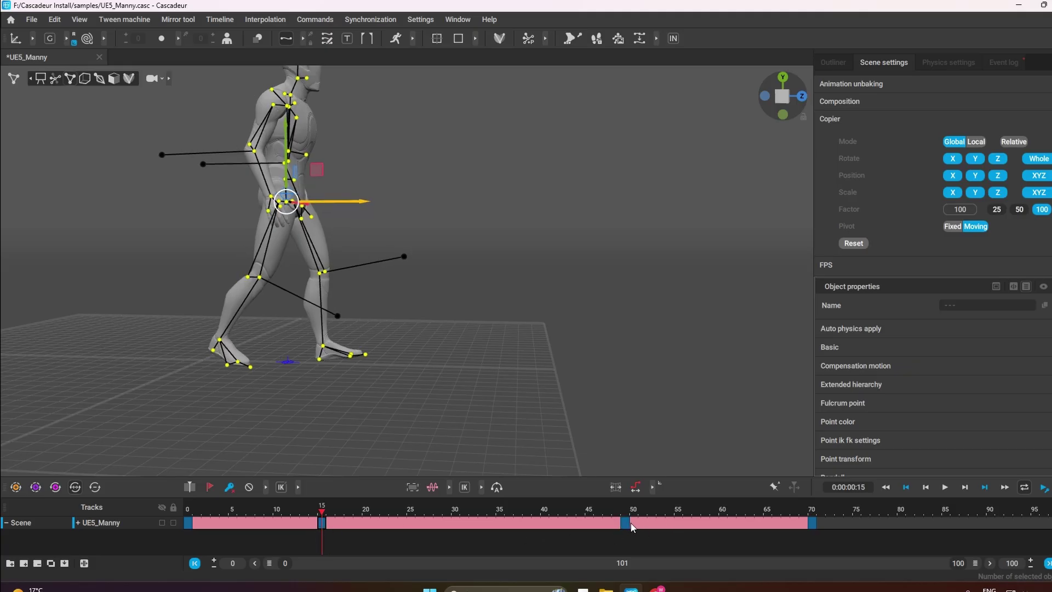
- Delete the frames after the frame 49 key and those before the frame 15 key, keeping only the walk cycle
left_click_drag(631, 525, 812, 529)
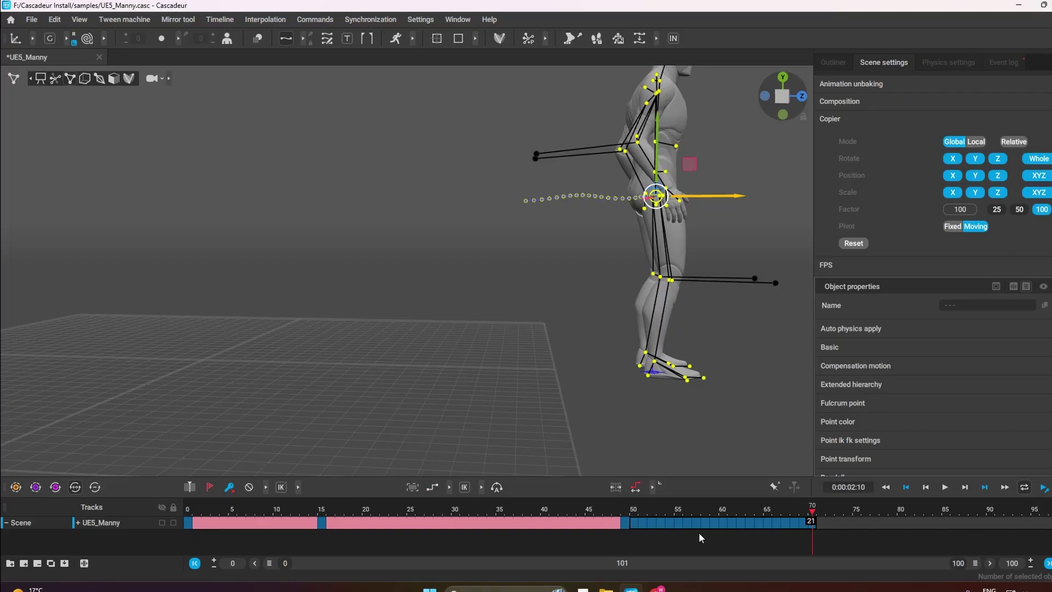
key("Delete")
left_click_drag(625, 522, 189, 531)
left_click(492, 526)
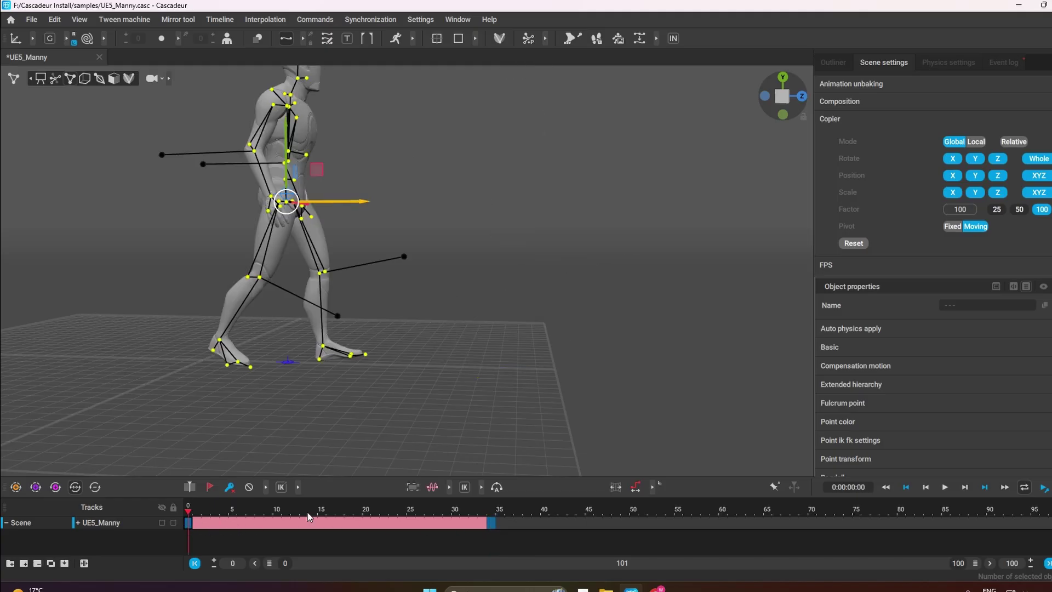
- Paste the frame 34 pose onto frame 0, move the character back along Z to its starting place, and play the result
left_click_drag(673, 416, 410, 71)
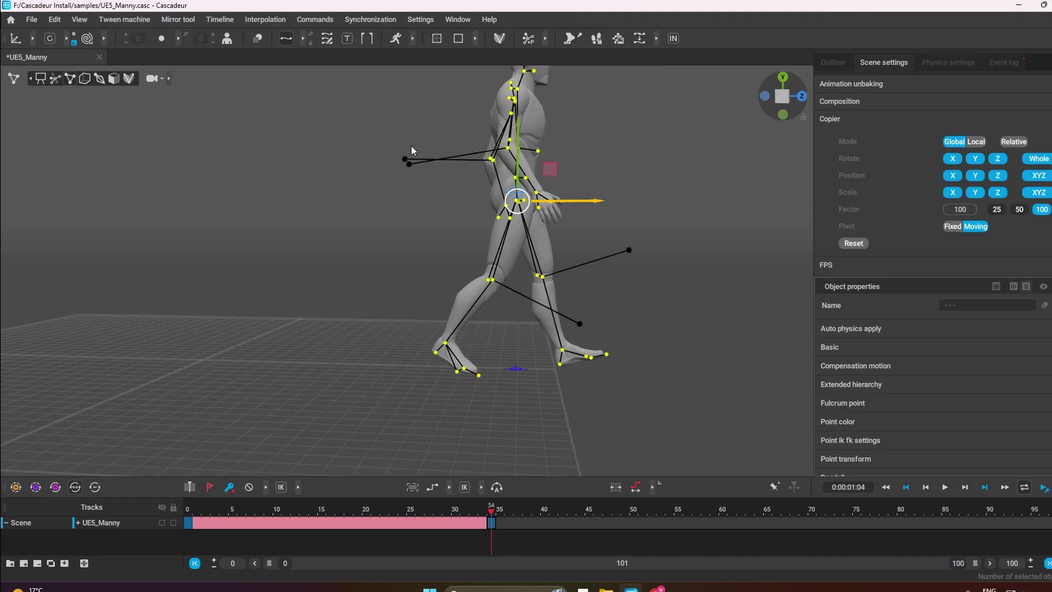
scroll(416, 156, "down", 4)
left_click_drag(587, 384, 577, 366)
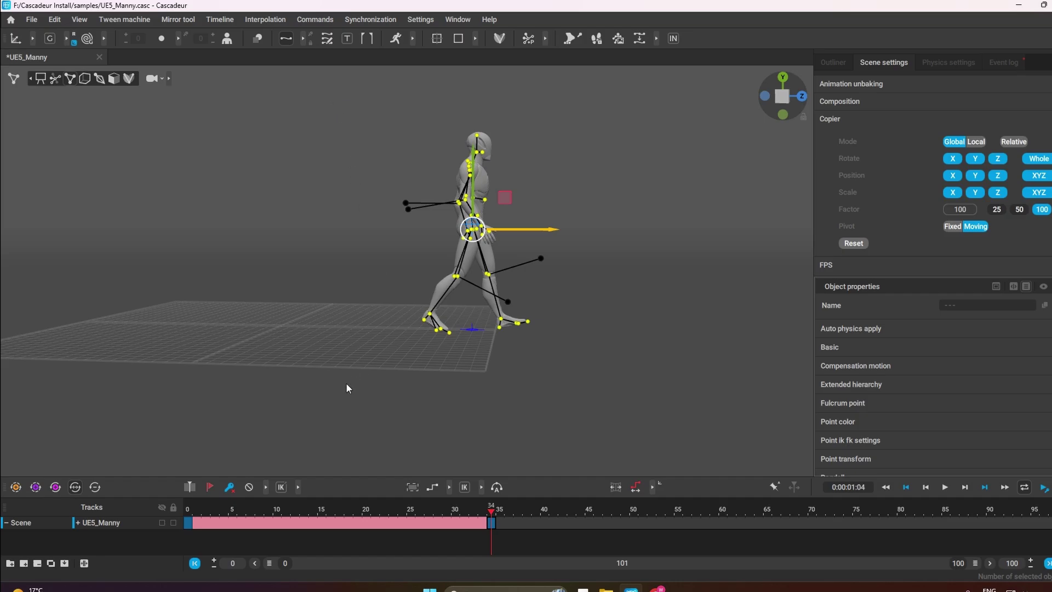
left_click(188, 523)
key("ctrl+v")
left_click_drag(540, 236, 346, 227)
key("space")
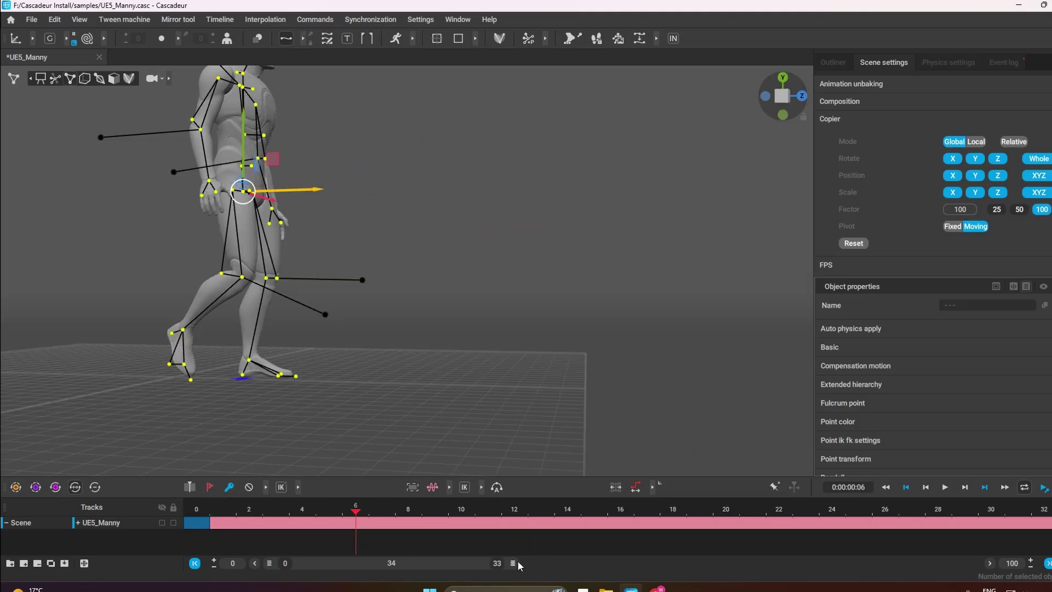
- Restore the timeline range to frame 100 and cycle frames 0 to 33 through to the end of the timeline
left_click_drag(519, 565, 976, 563)
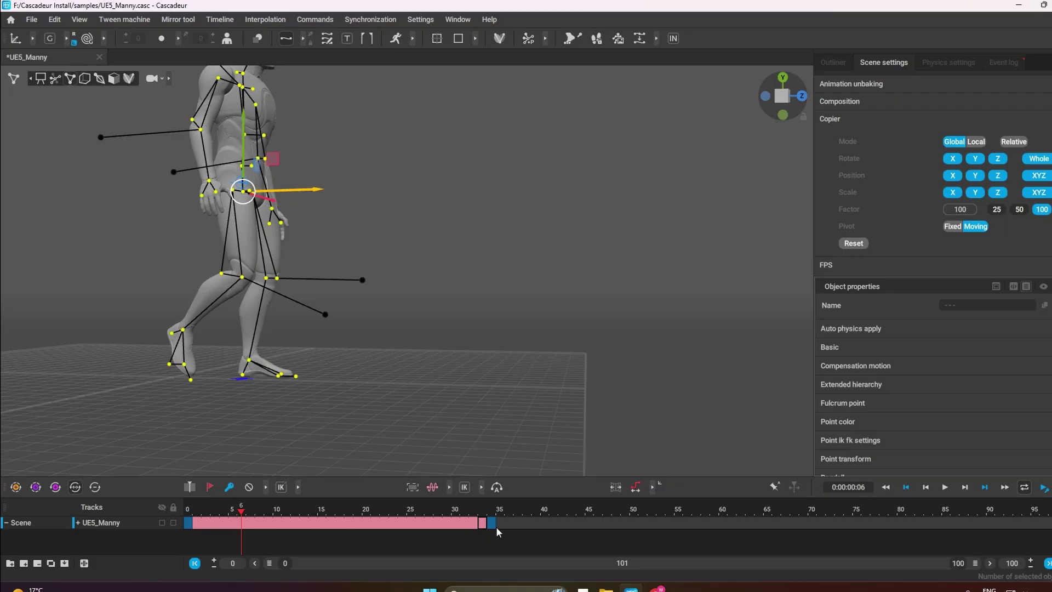
left_click_drag(491, 523, 5, 491)
left_click(516, 523)
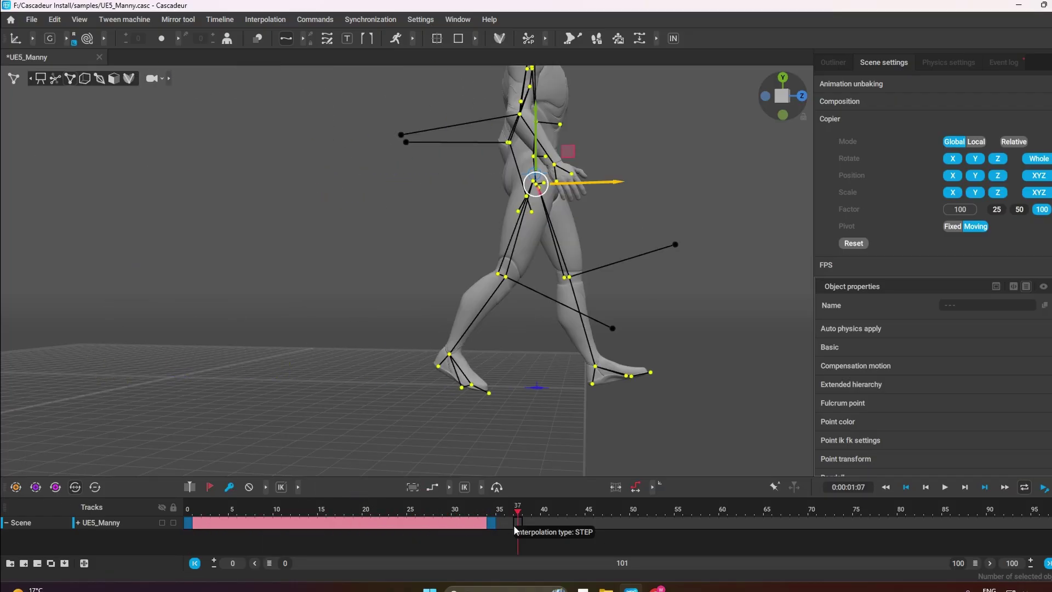
left_click(188, 525)
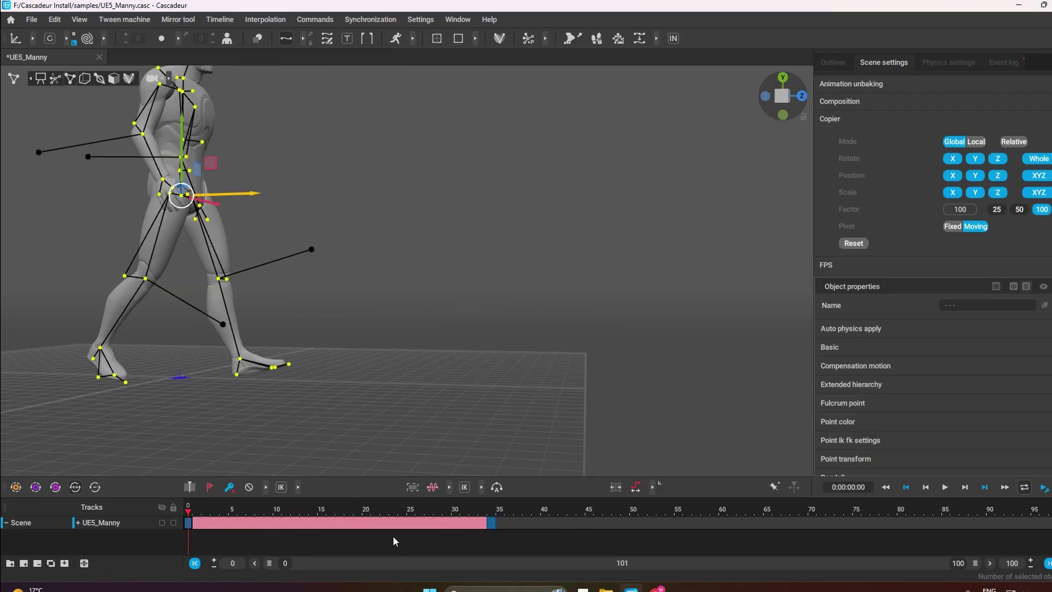
left_click(489, 523)
left_click(483, 525)
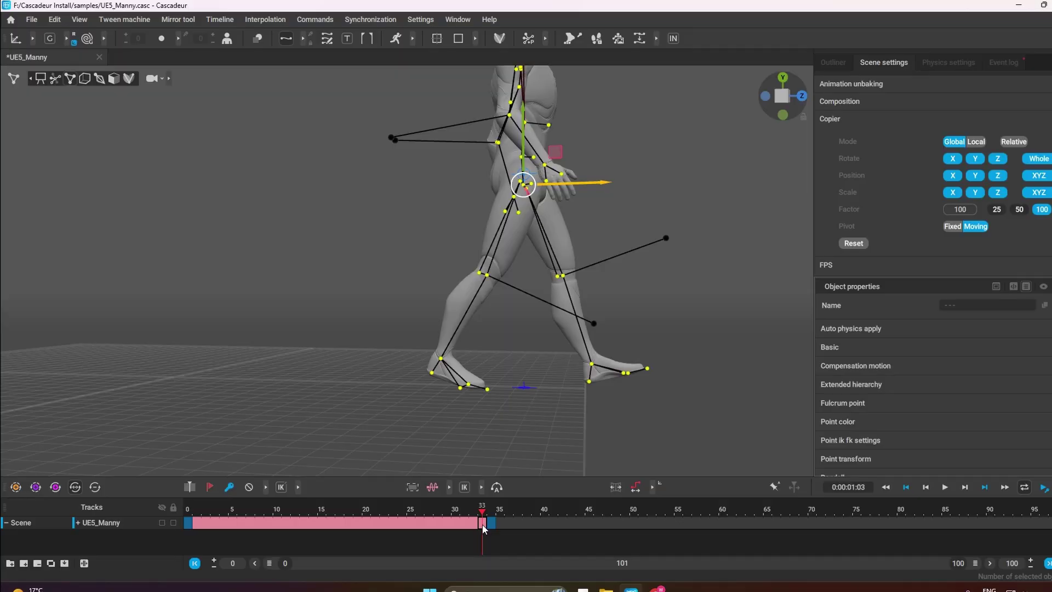
left_click_drag(484, 527, 27, 522)
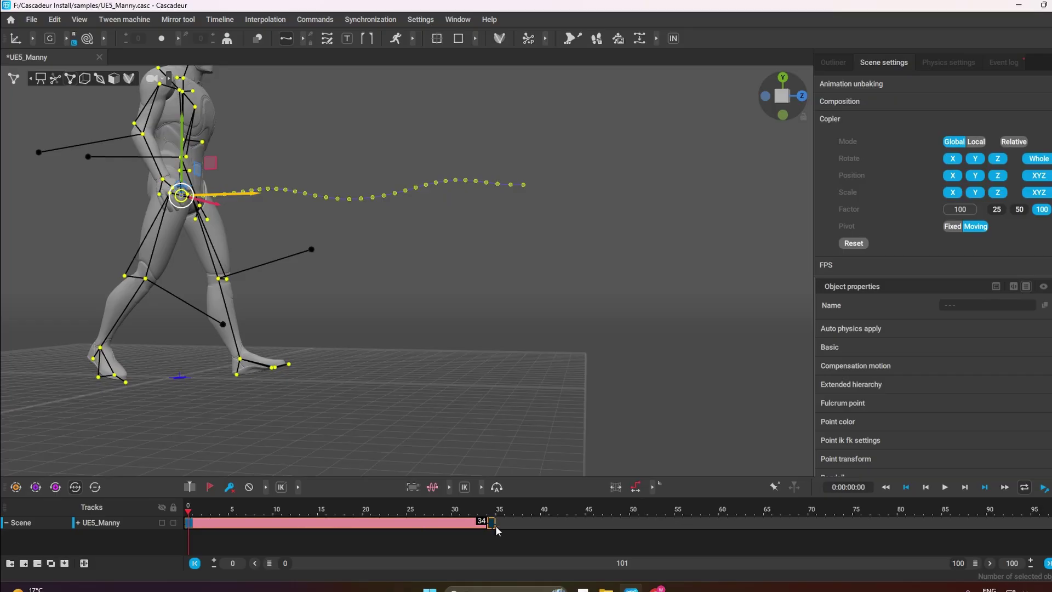
mouse_move(497, 530)
left_mouse_down()
mouse_move(729, 526)
mouse_move(951, 587)
left_mouse_up()
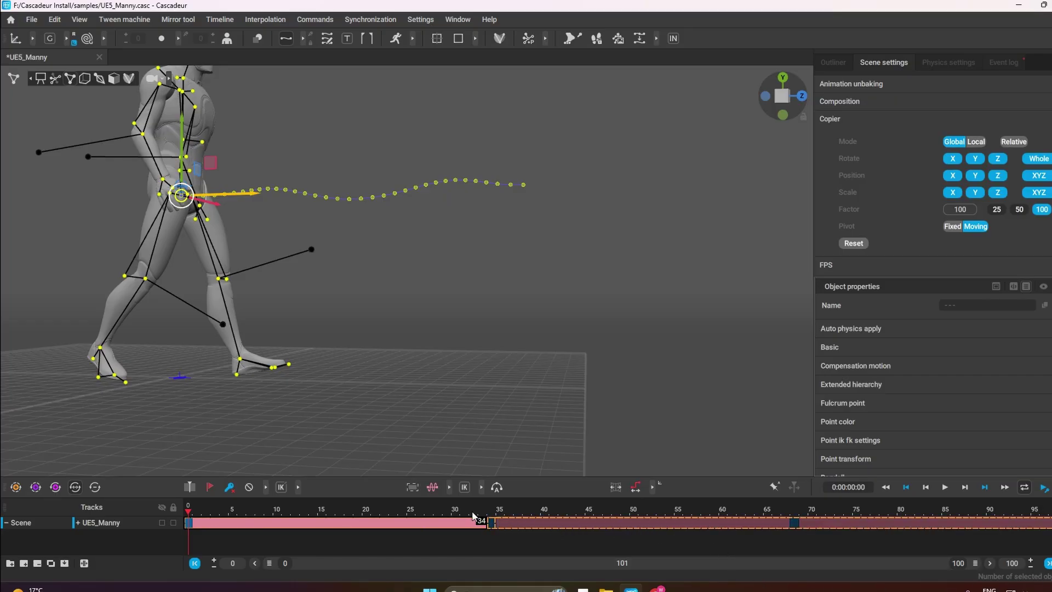
- Hide the rig display, clear the selection, and play the looping walk from the front
left_click(41, 80)
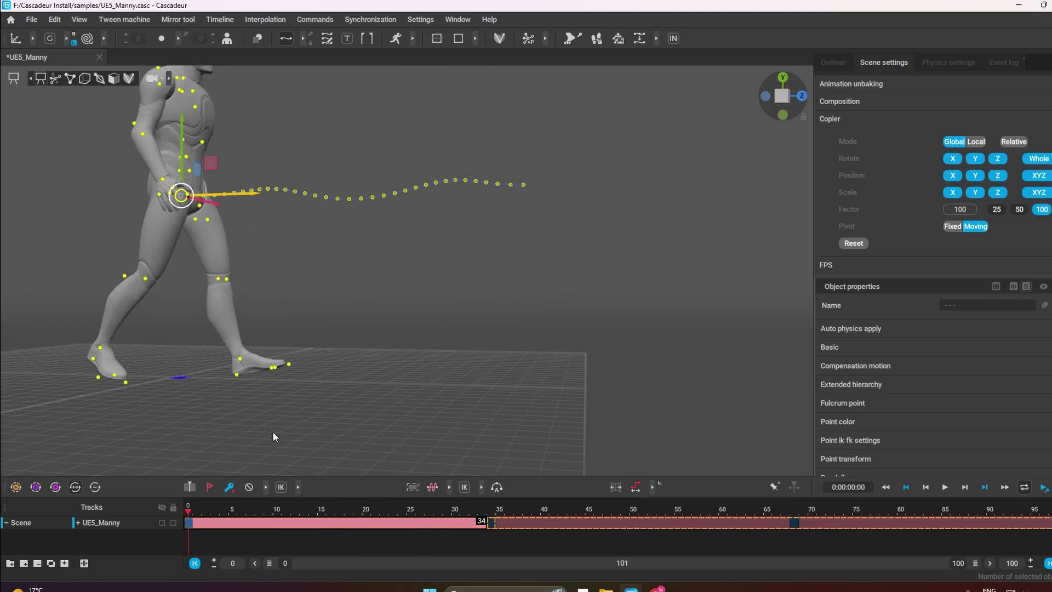
key("space")
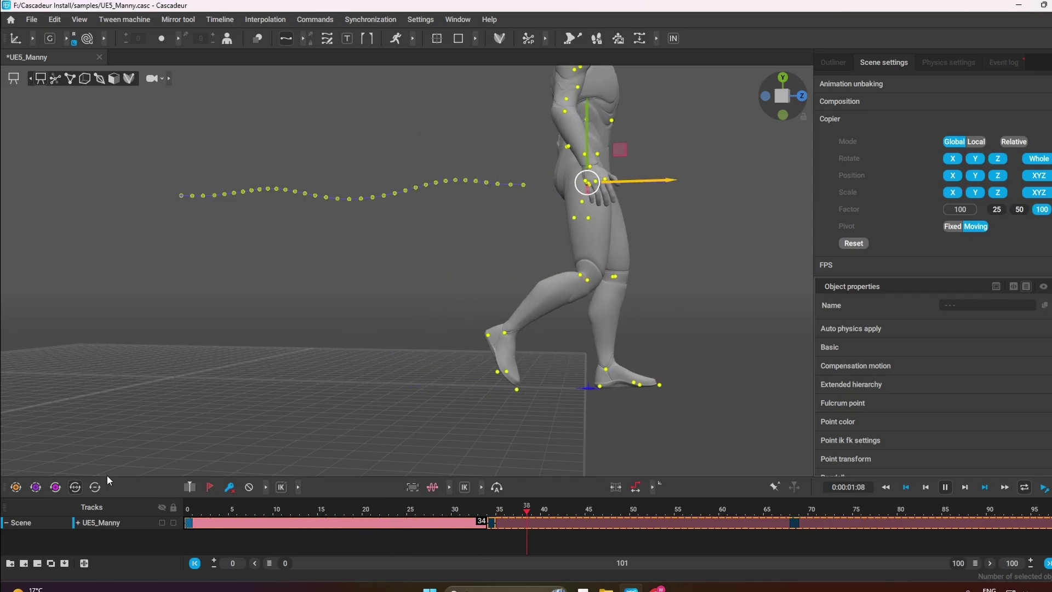
scroll(302, 379, "down", 6)
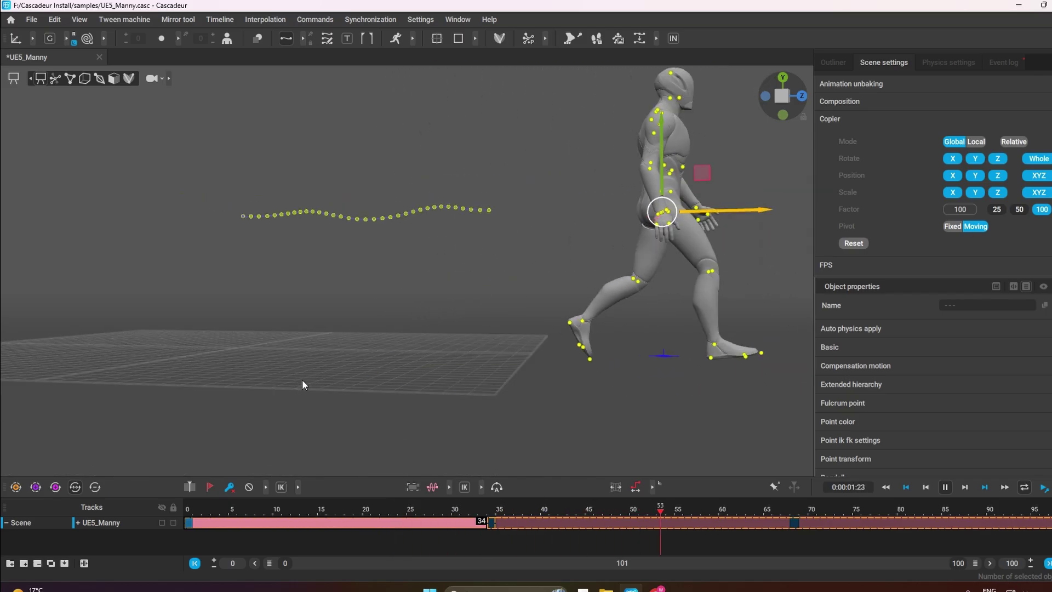
left_click(374, 397)
left_click_drag(471, 410, 325, 409, "alt")
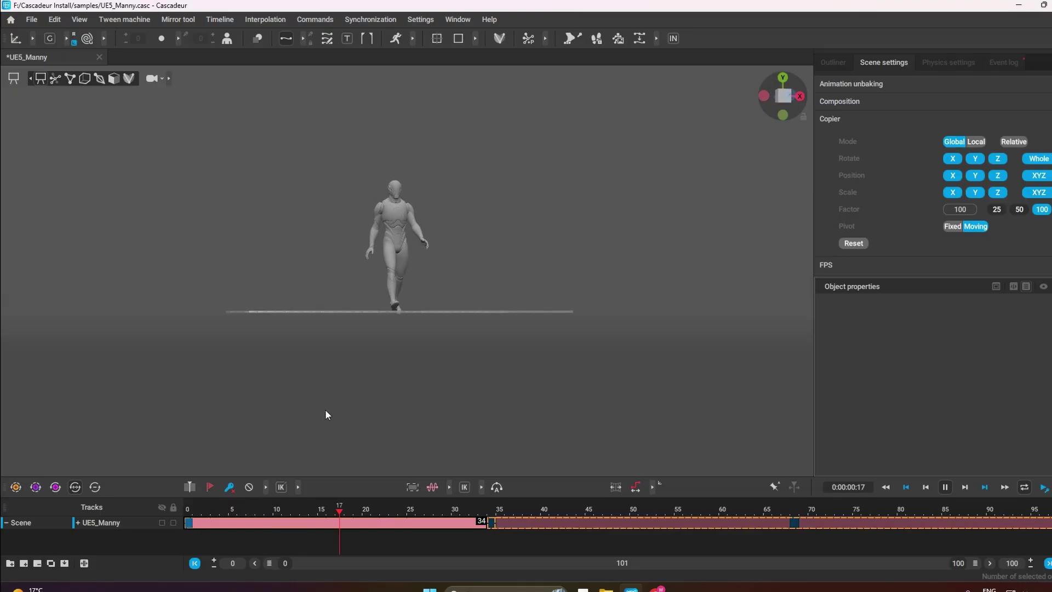
right_click_drag(324, 409, 297, 428)
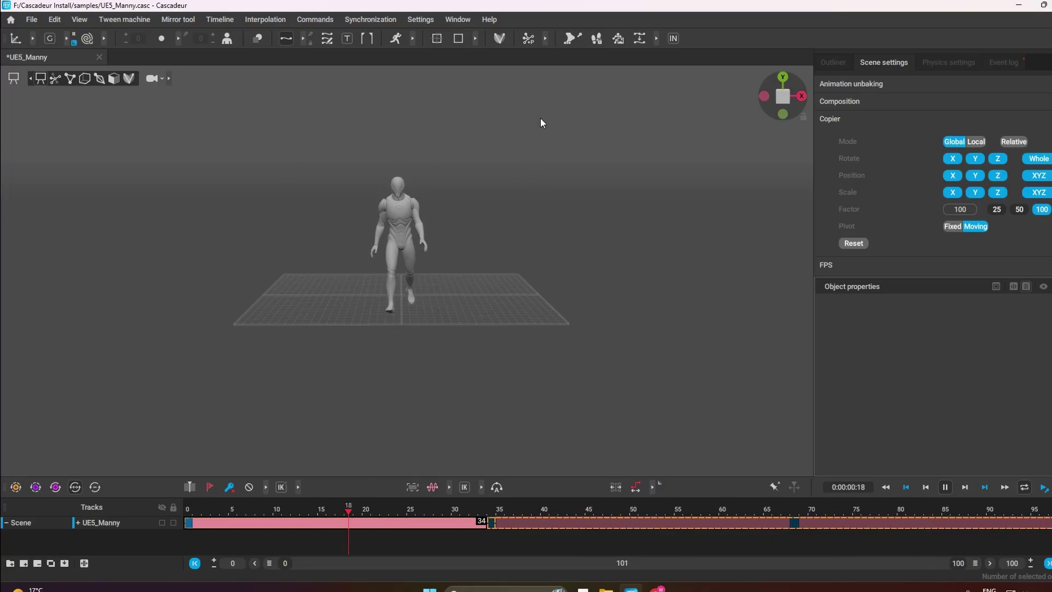
key("space")
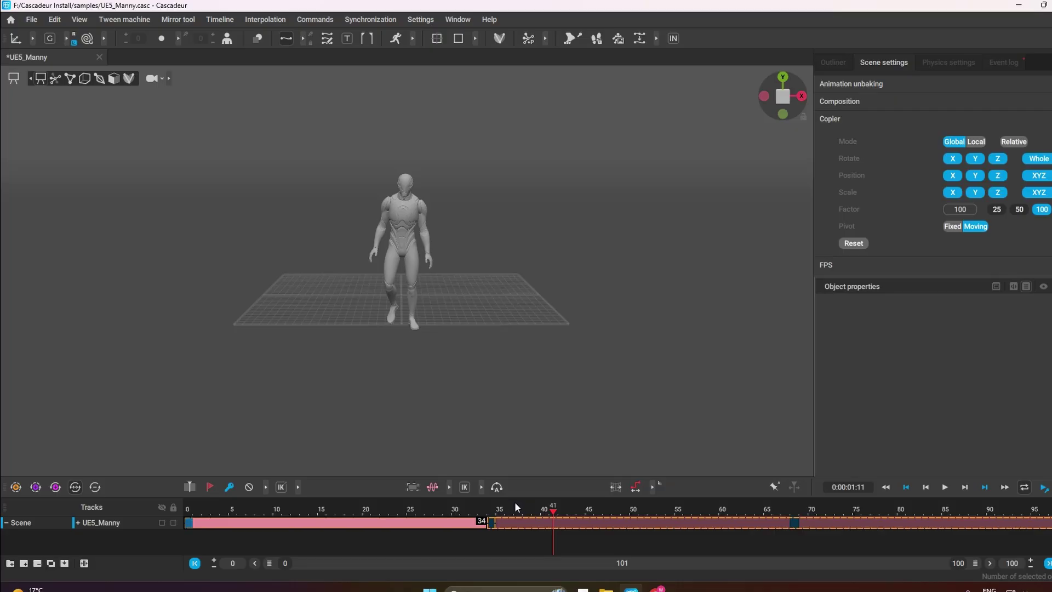
- Undo the latest changes, clear the character selection, and remove the cycle after frame 34
key("ctrl+z")
key("ctrl+z")
key("ctrl+z")
key("ctrl+z")
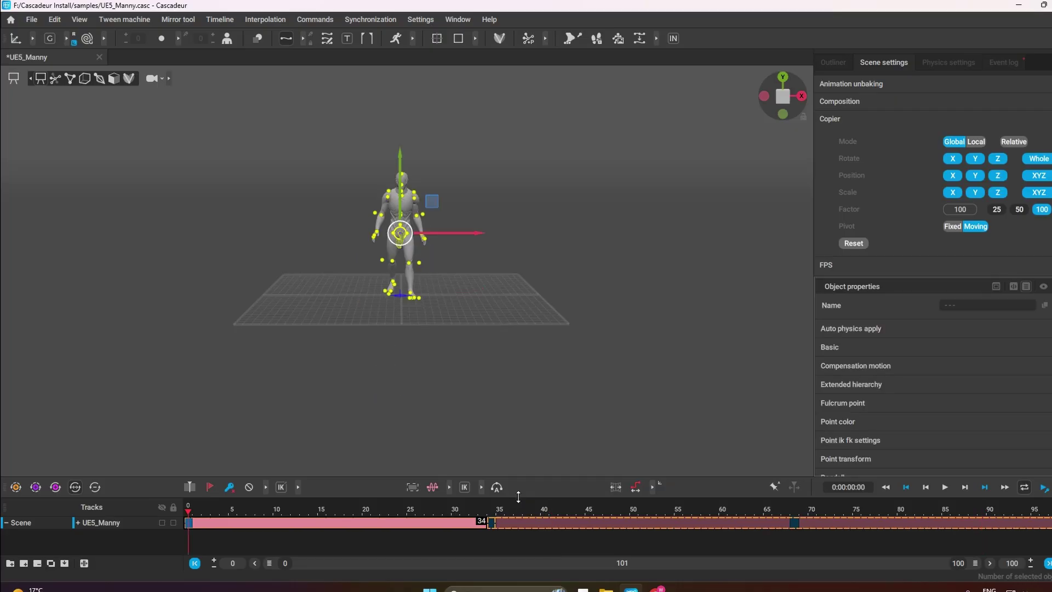
left_click(448, 378)
left_click(98, 488)
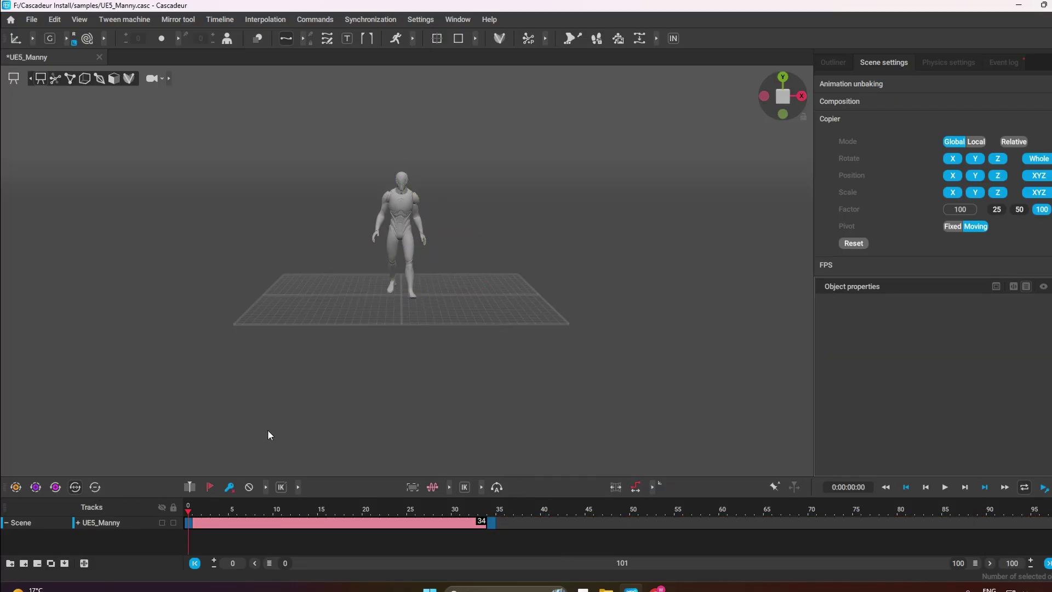
- Play the single walk cycle from the side and inspect the pose at frame 33
mouse_move(293, 403)
left_mouse_down("alt")
mouse_move(351, 356)
mouse_move(475, 386)
left_mouse_up("alt")
scroll(421, 390, "up", 3)
middle_click_drag(420, 390, 451, 377, "alt")
key("space")
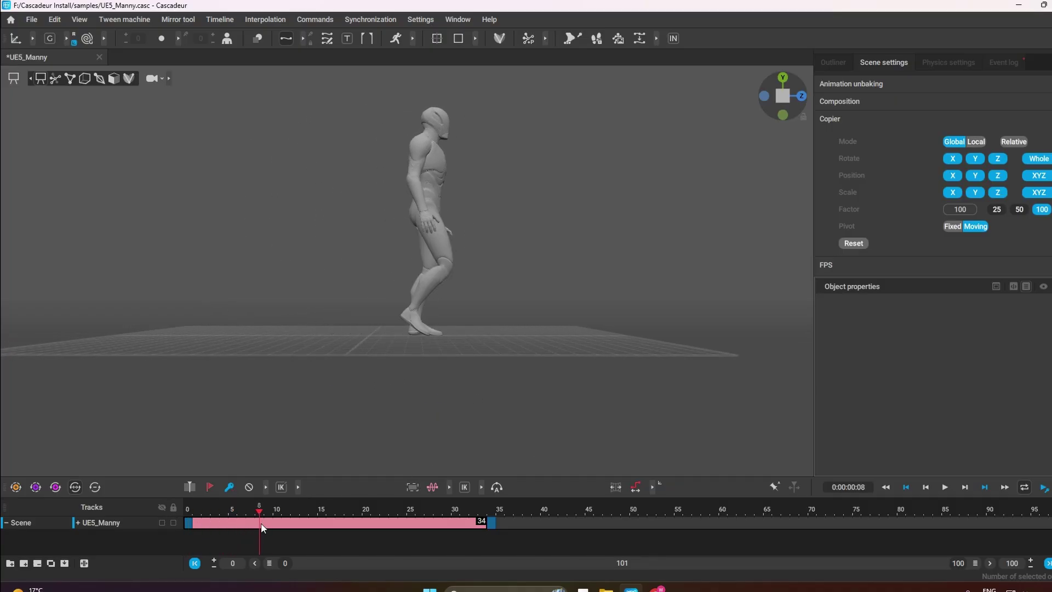
left_click(484, 527)
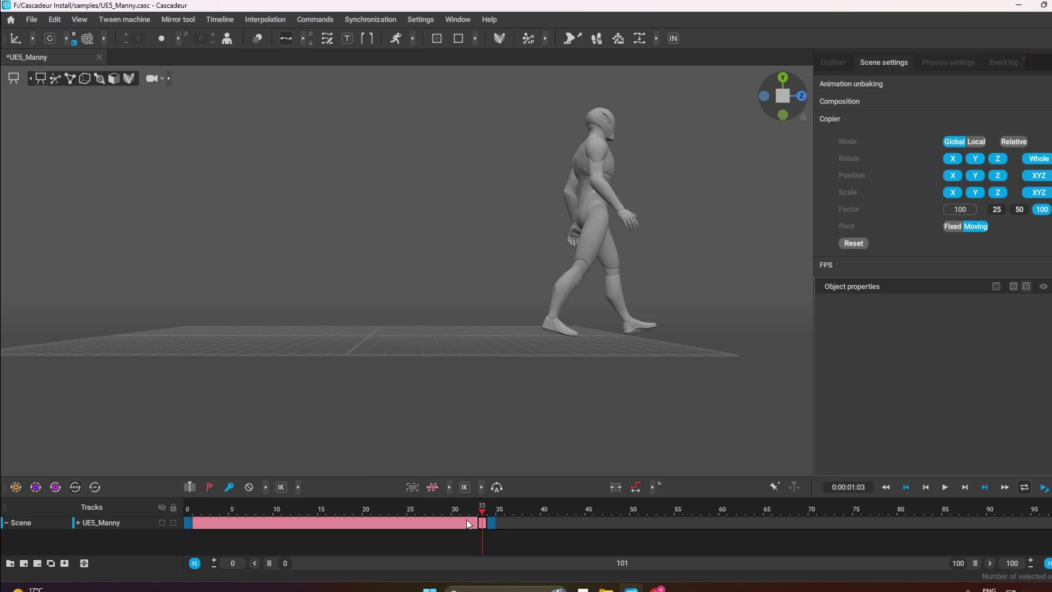
- Move the frame 34 key to frame 80, generate inbetween motion over frames 0 to 80, and play it
scroll(430, 364, "down", 4)
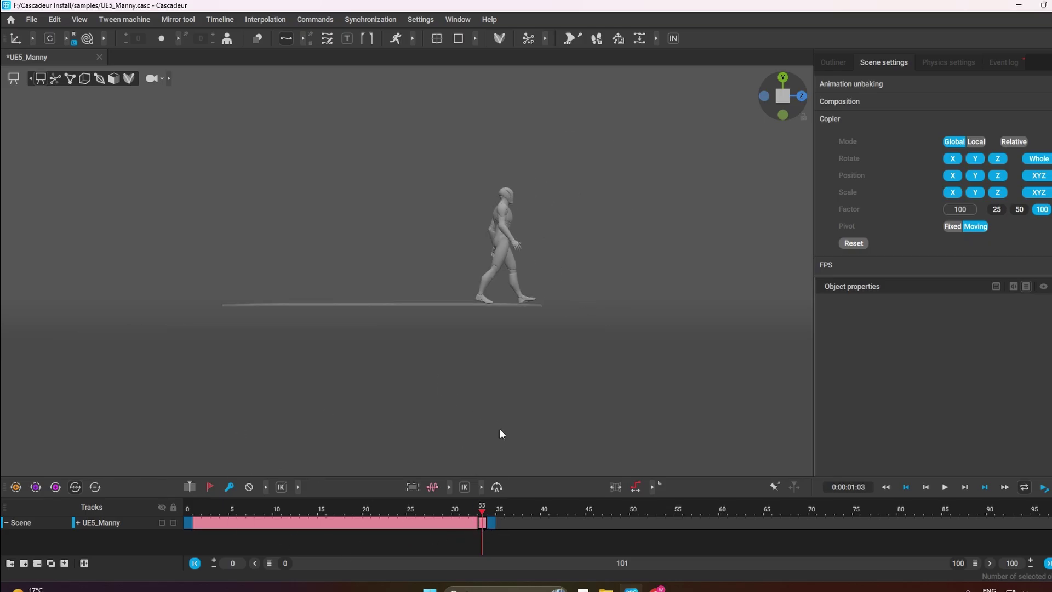
left_click(493, 524)
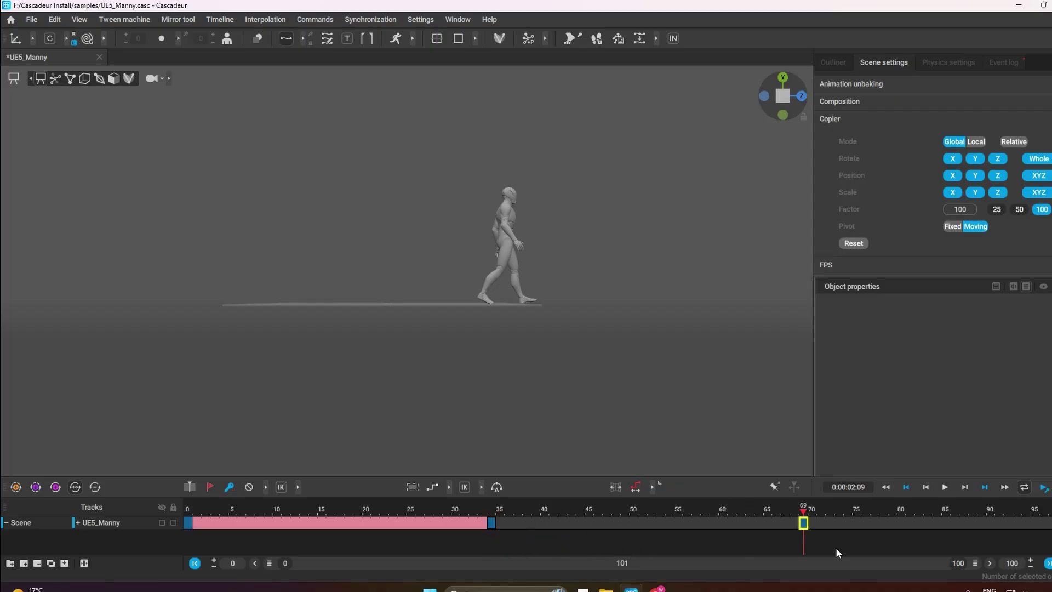
middle_click_drag(837, 549, 902, 546)
left_click_drag(902, 524, 1, 520)
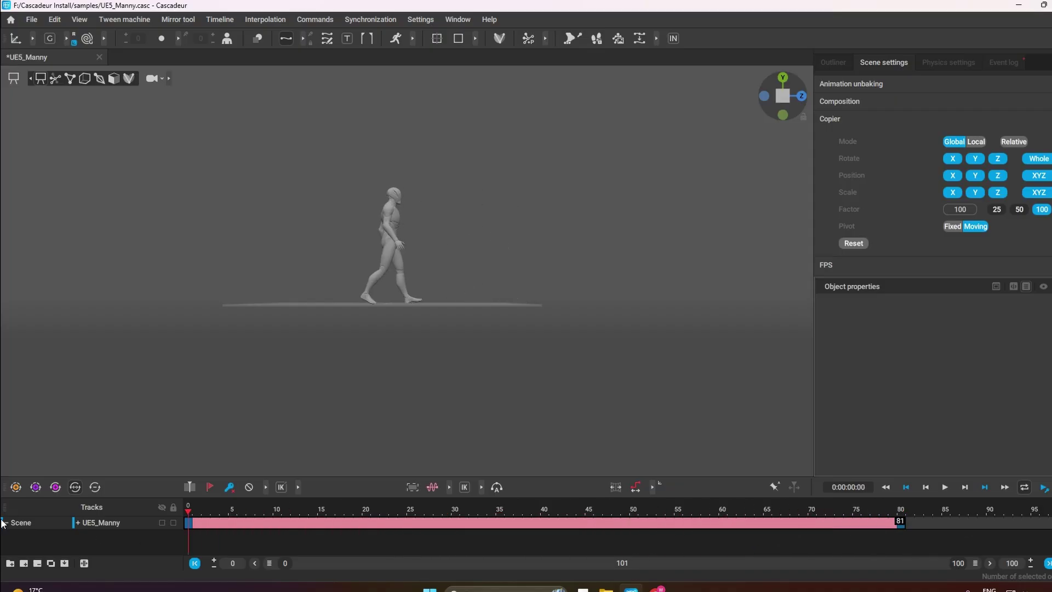
left_click(674, 39)
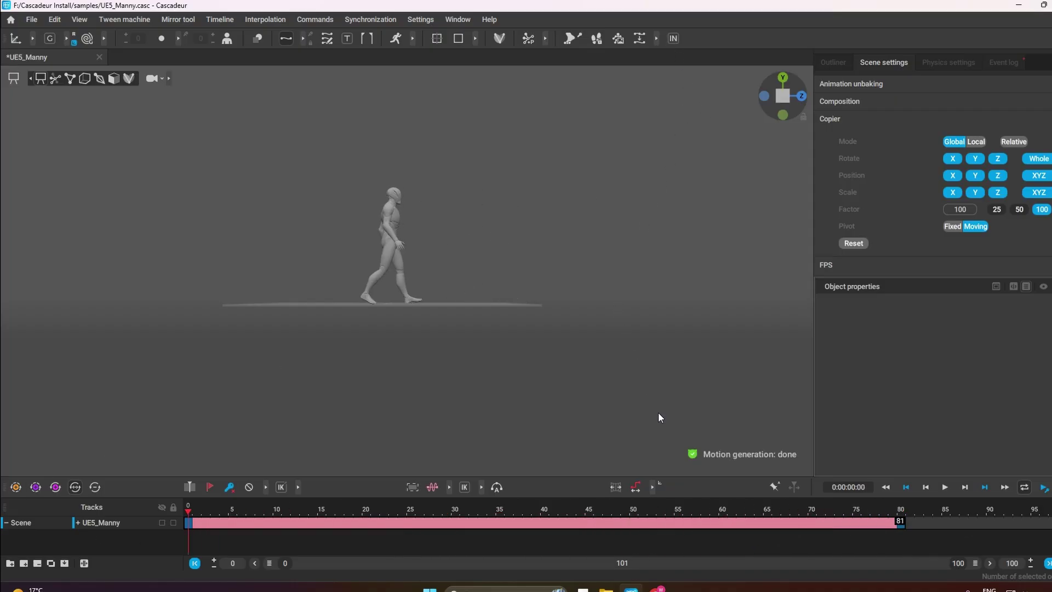
key("space")
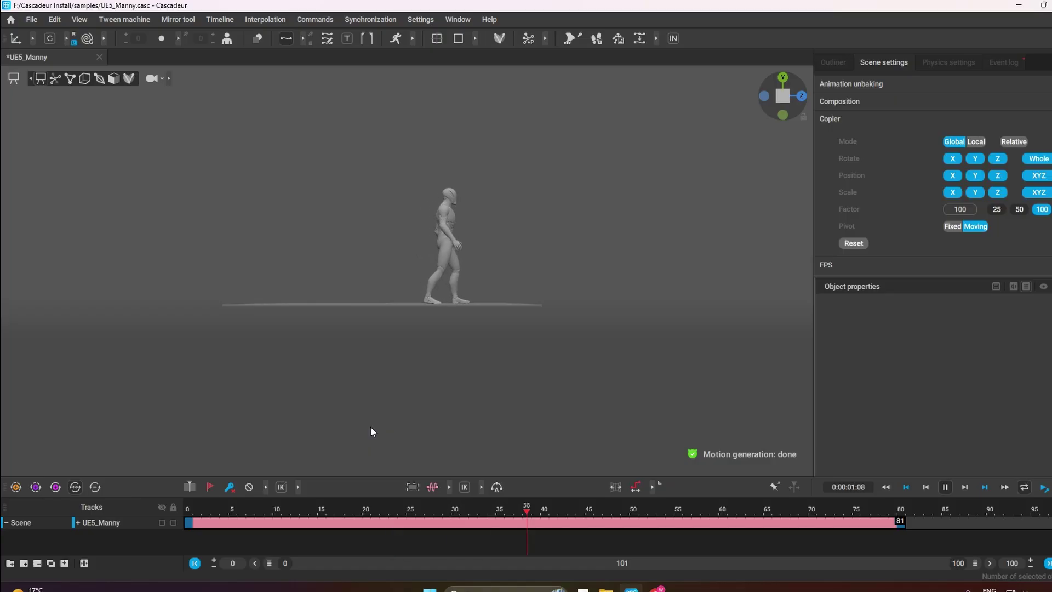
- Move the whole character farther forward along Z at frame 80, regenerate the inbetween motion from frame 0, and play it
left_click(70, 80)
left_click_drag(294, 128, 688, 400)
left_click_drag(572, 244, 734, 257)
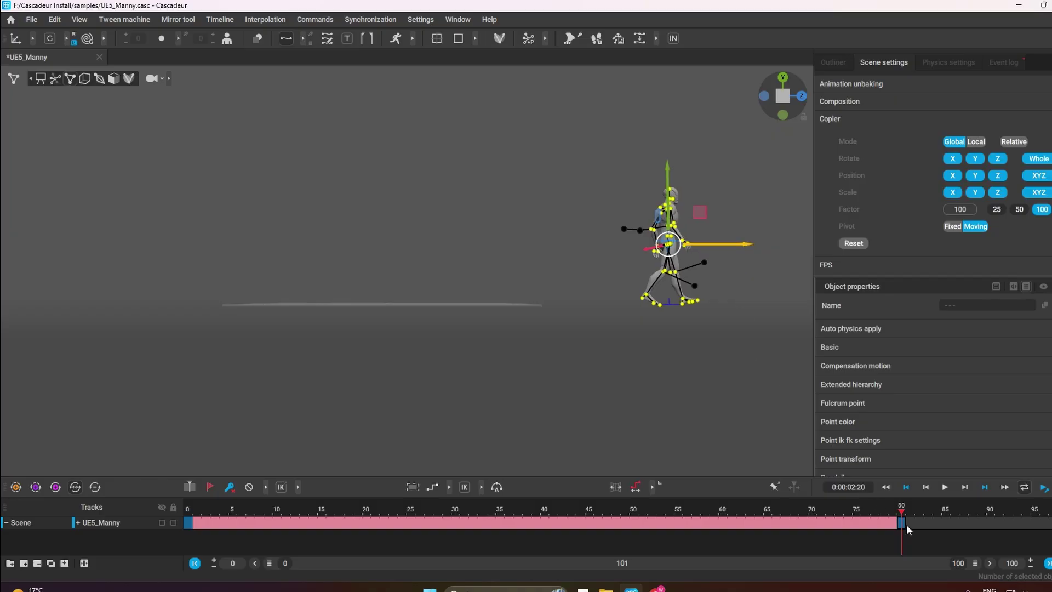
left_click_drag(899, 525, 188, 523)
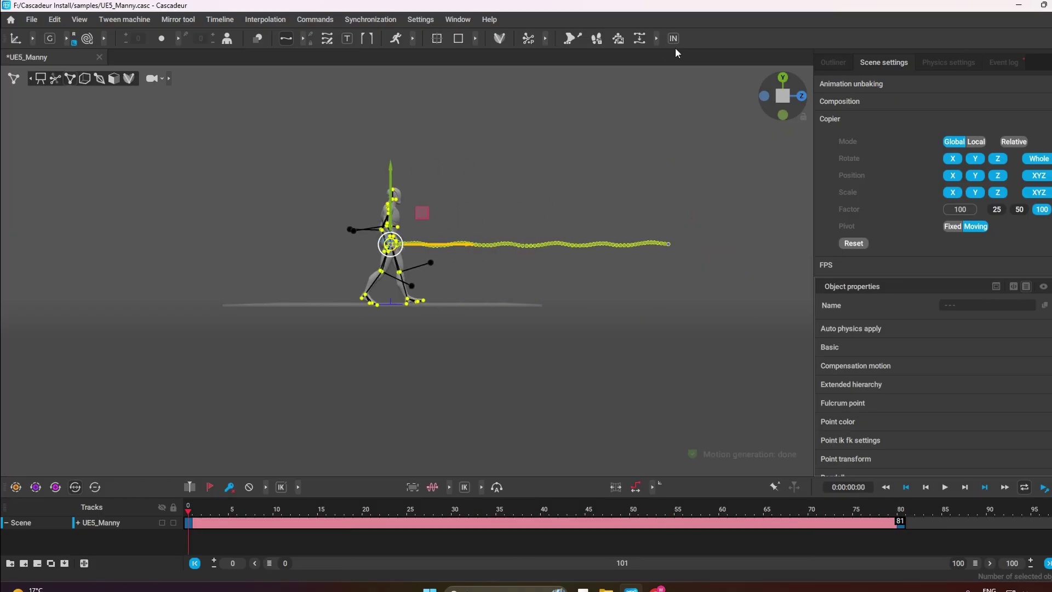
key("space")
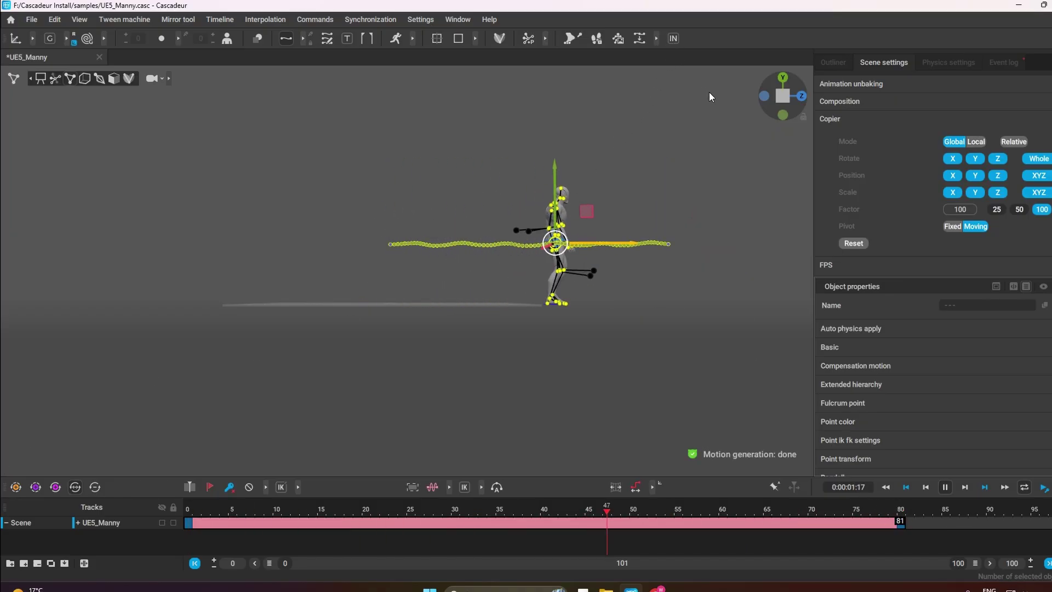
key("space")
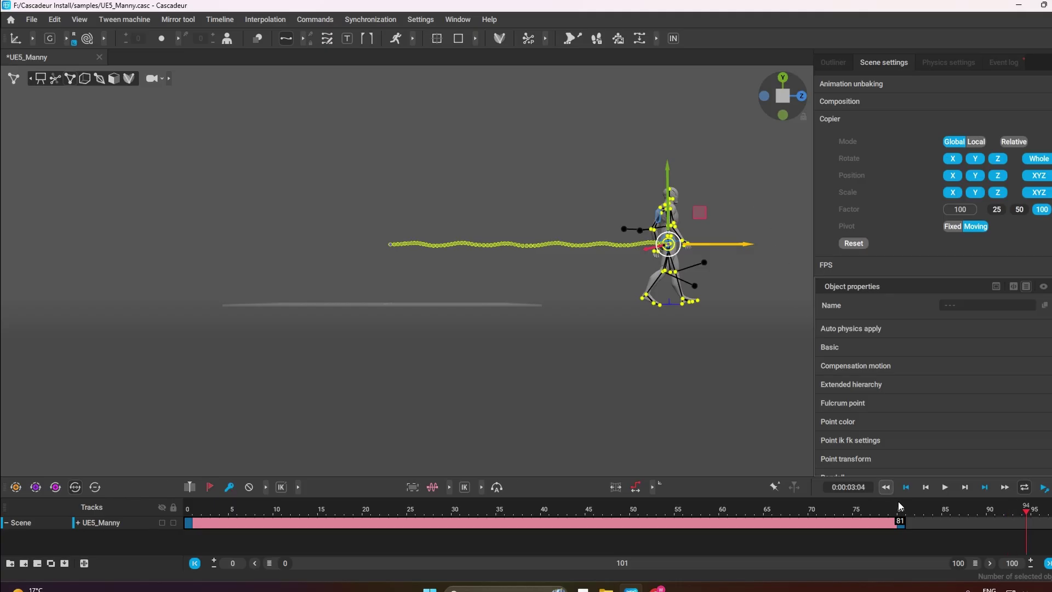
- Move the frame 80 key to frame 89, regenerate the inbetween motion over frames 0 to 89, and play it
left_click(901, 527)
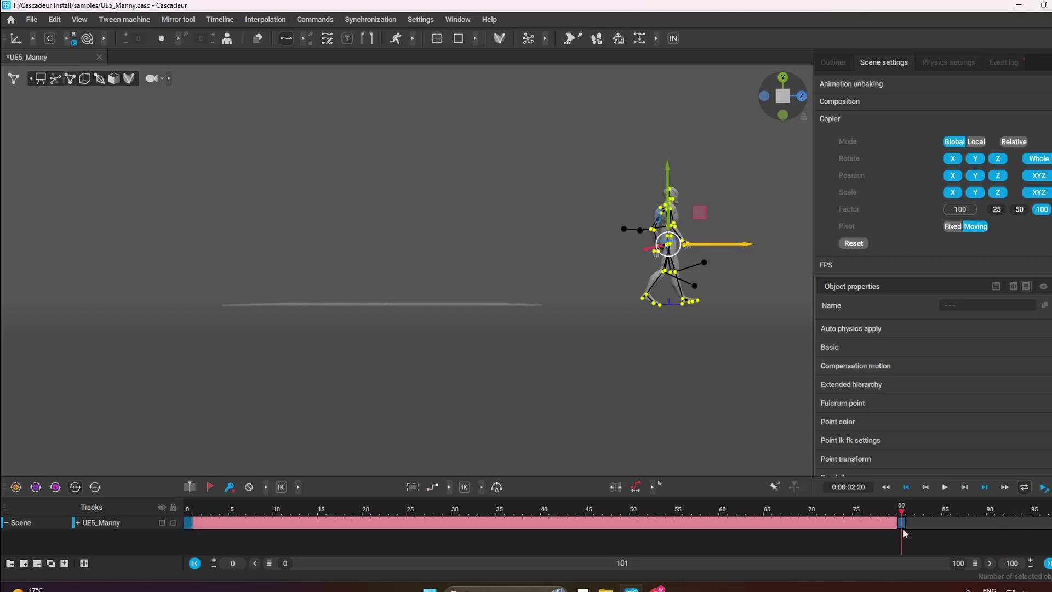
left_click_drag(976, 531, 982, 530)
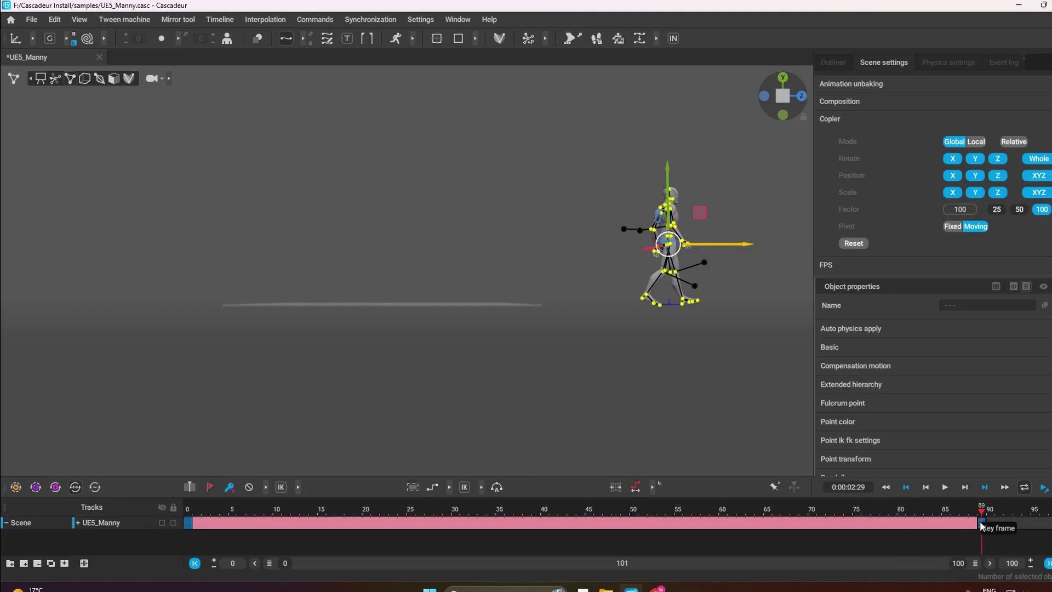
left_click(673, 38)
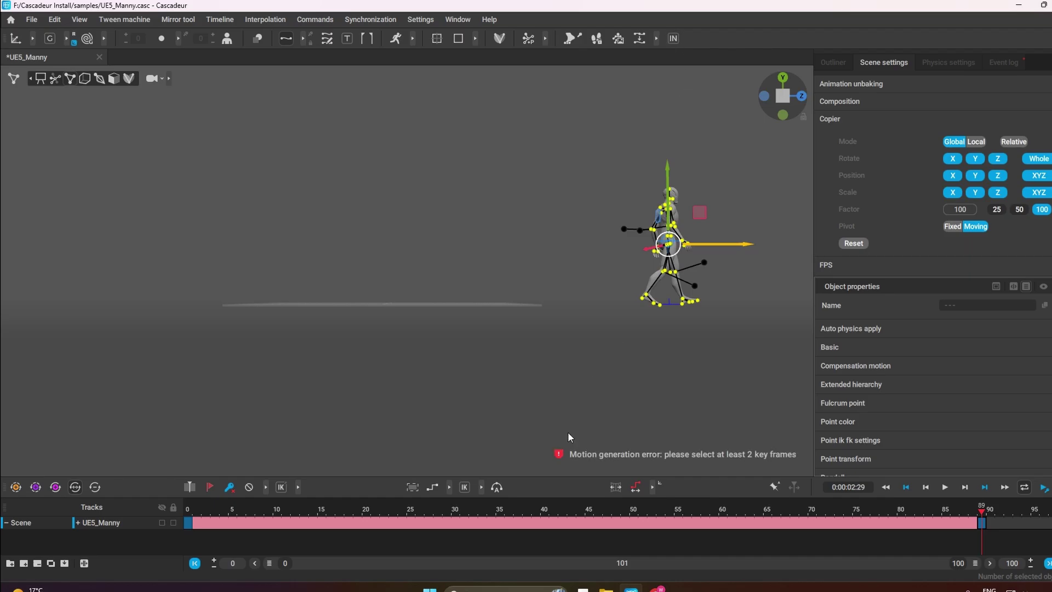
left_click_drag(983, 522, 67, 354)
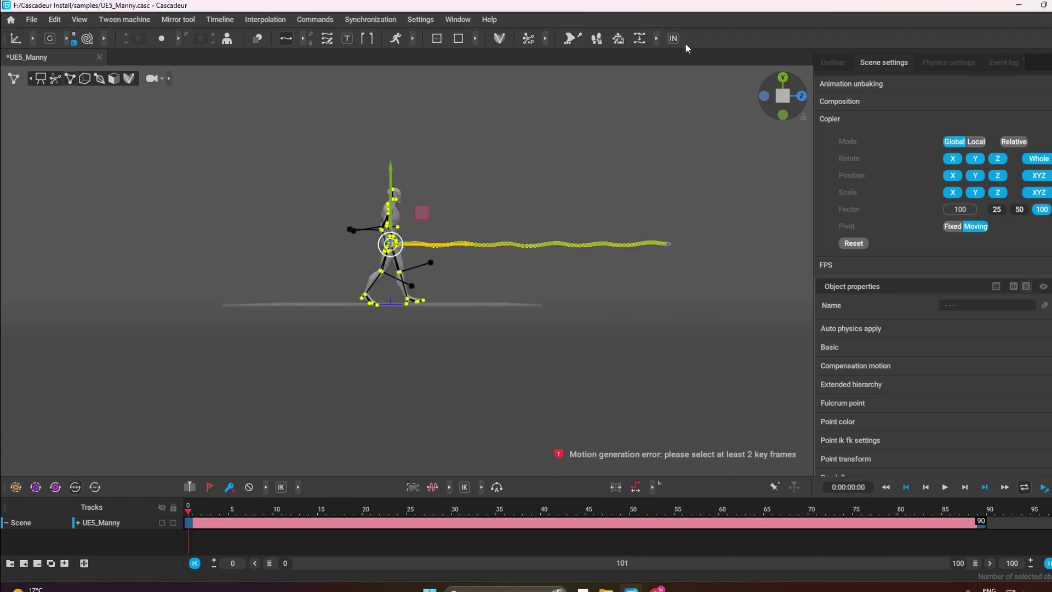
key("space")
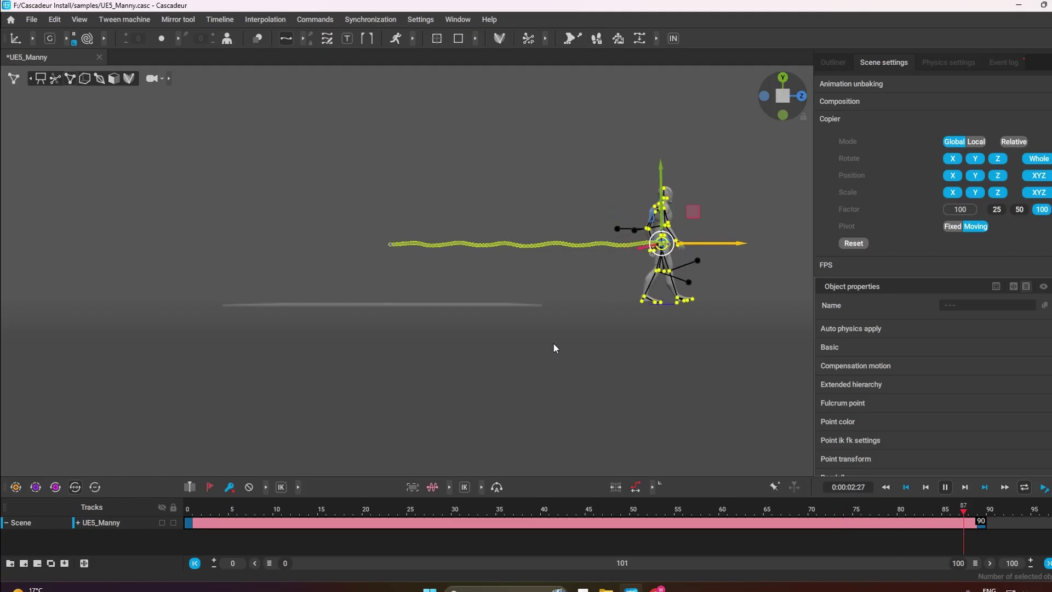
key("space")
- Compare the character's poses at frames 0 and 89 from a side angle with nothing selected
scroll(582, 312, "up", 3)
left_click_drag(580, 311, 492, 321, "alt")
scroll(520, 318, "down", 3)
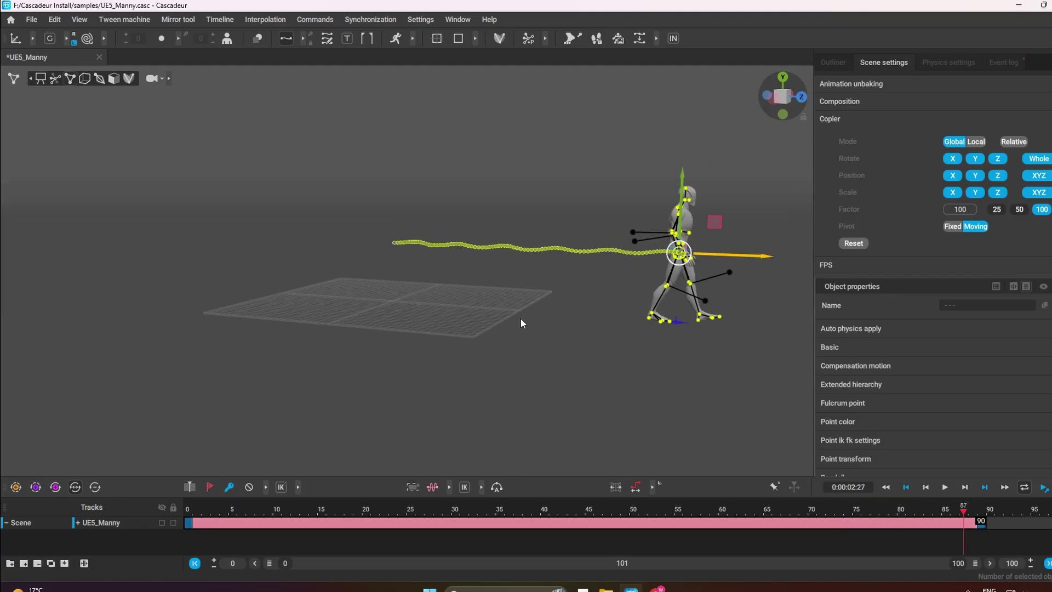
middle_click_drag(537, 313, 473, 310, "alt")
left_click(190, 513)
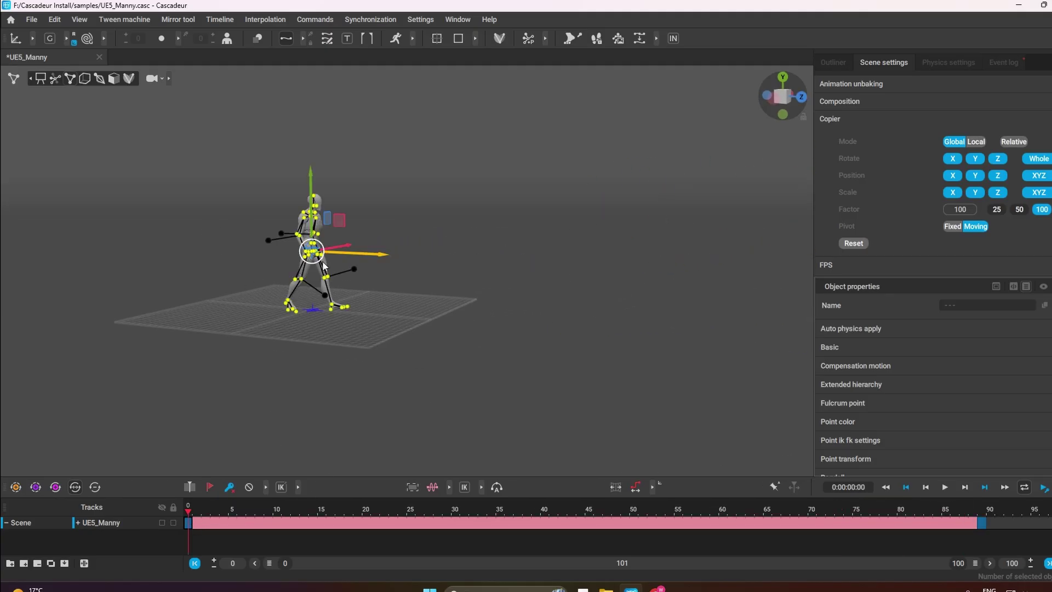
left_click(984, 524)
left_click(479, 345)
right_click_drag(480, 345, 373, 334)
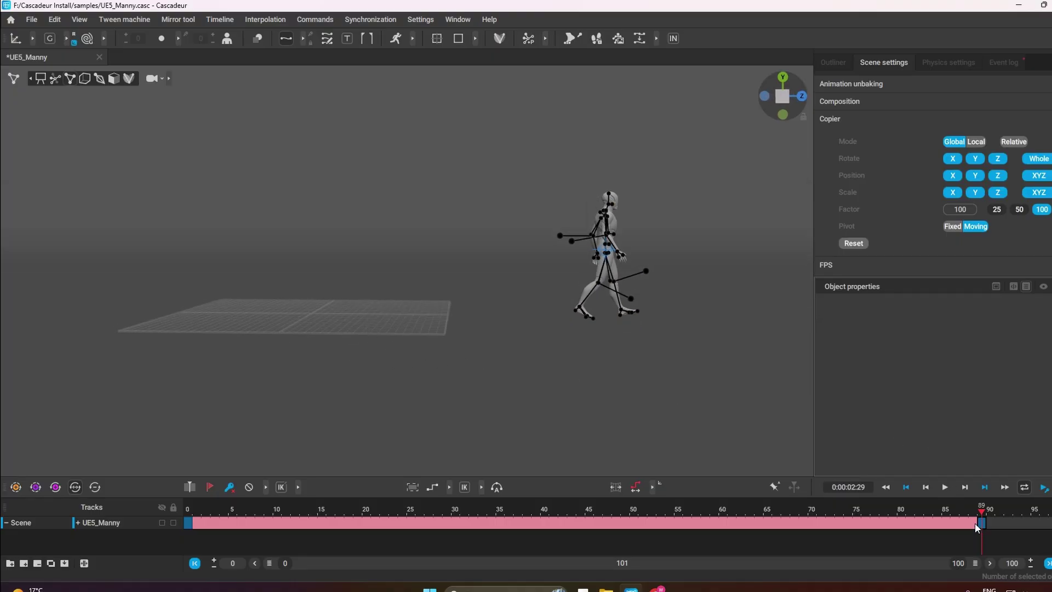
- Select frames 0 to 88, set the timeline end to frame 500, and extend the visible range to it
key("Home")
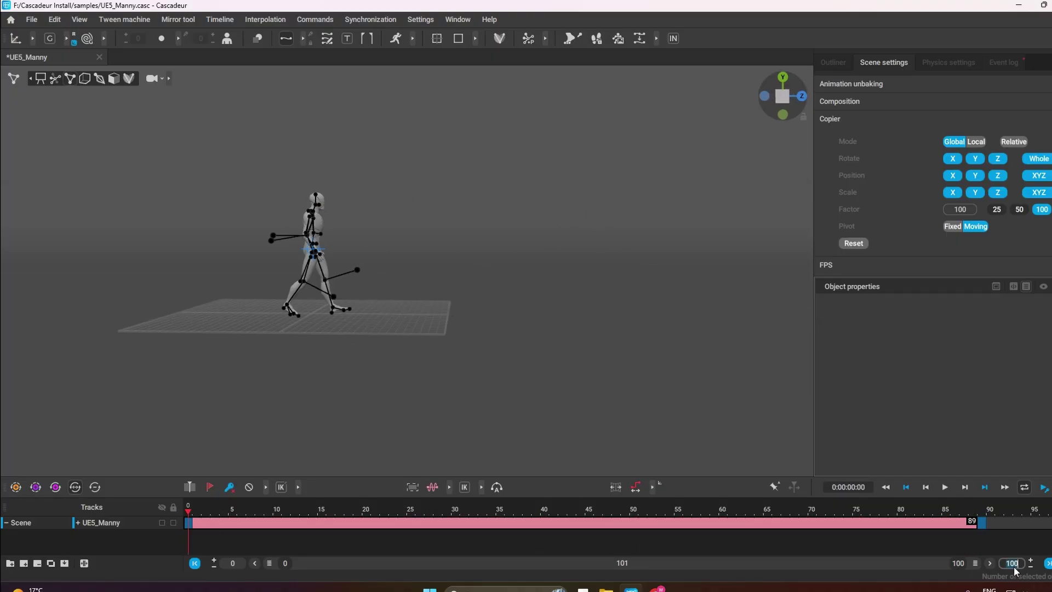
key("Return")
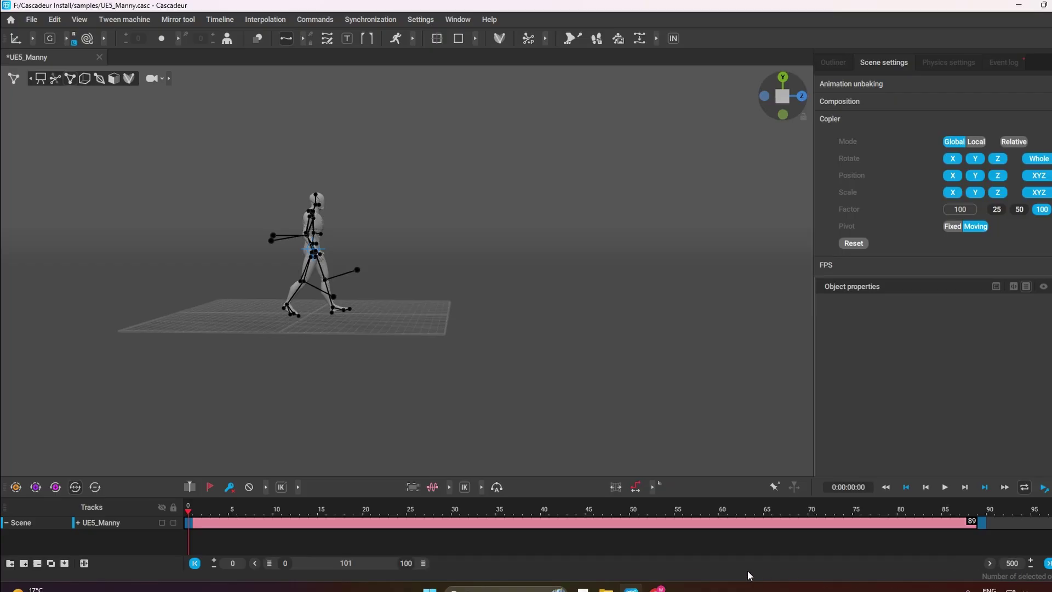
left_click_drag(424, 563, 1030, 566)
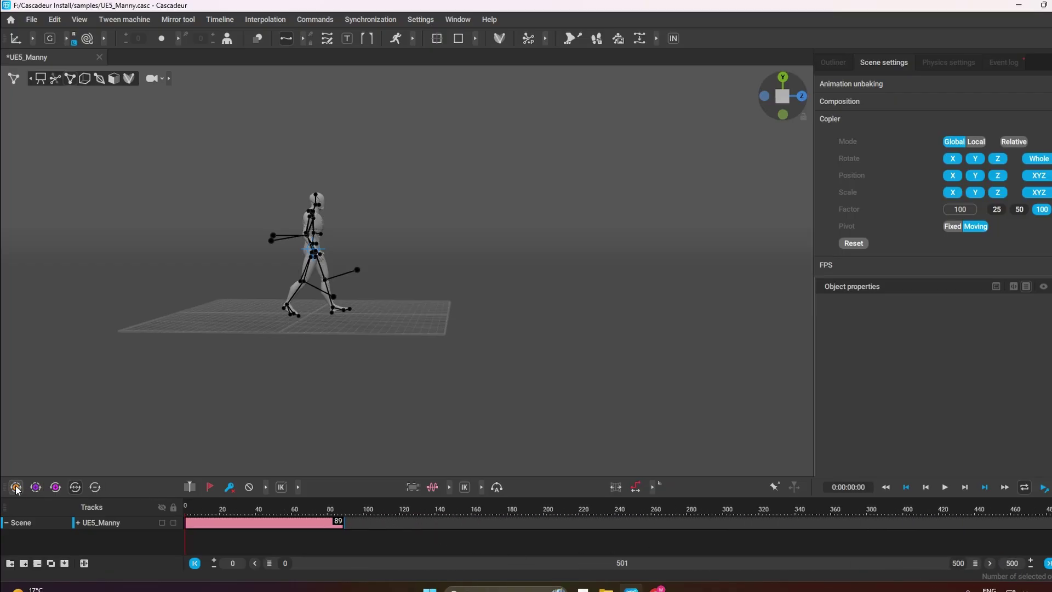
- Try to cycle frames 0 to 88 through to frame 500, play the result, and undo the cycling
left_click_drag(343, 527, 1049, 526)
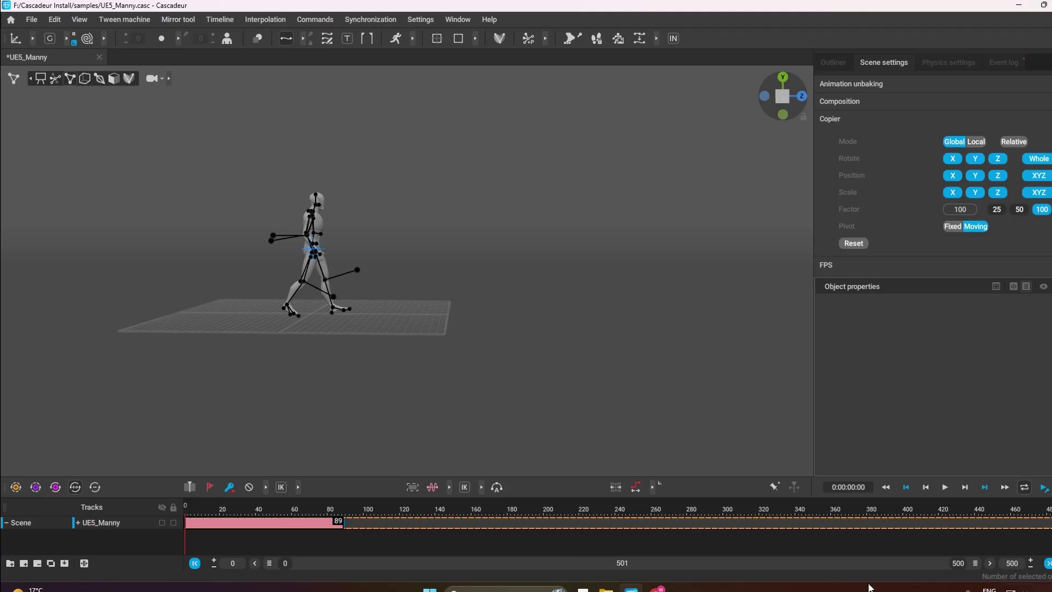
left_click(294, 511)
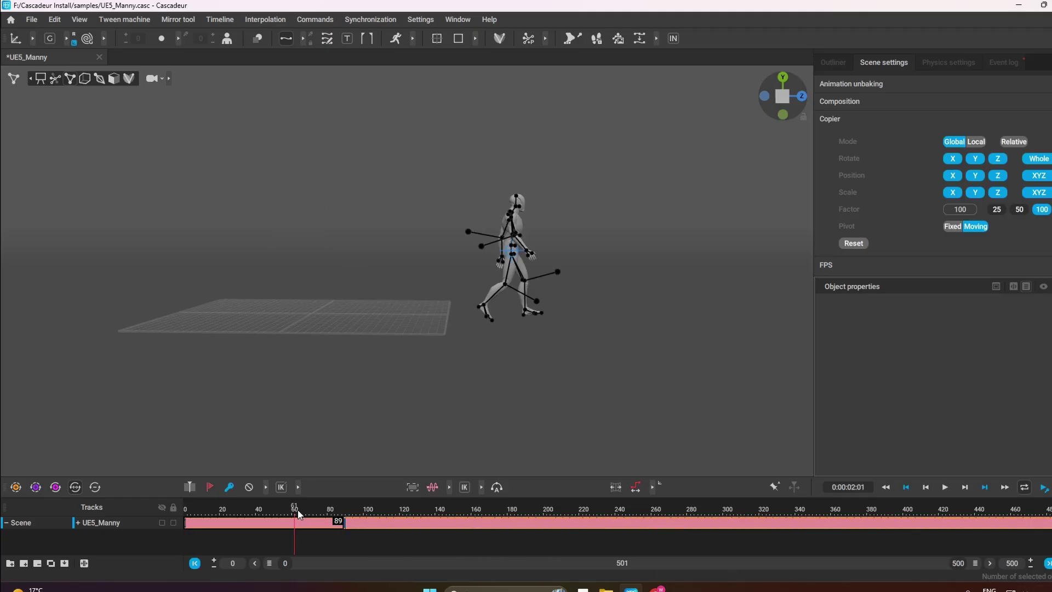
key("space")
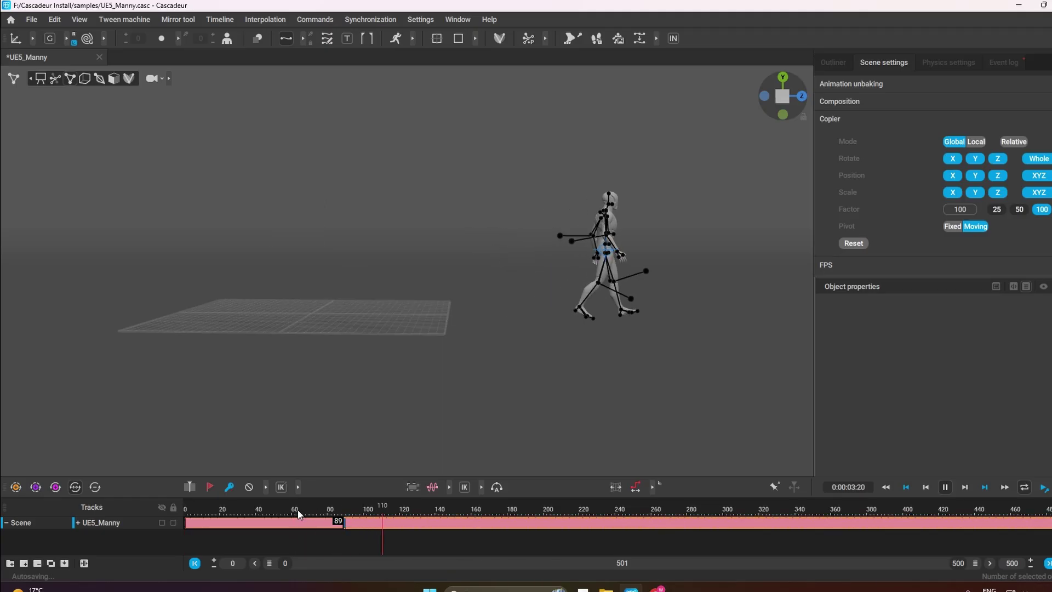
key("space")
key("ctrl+z")
key("ctrl+z")
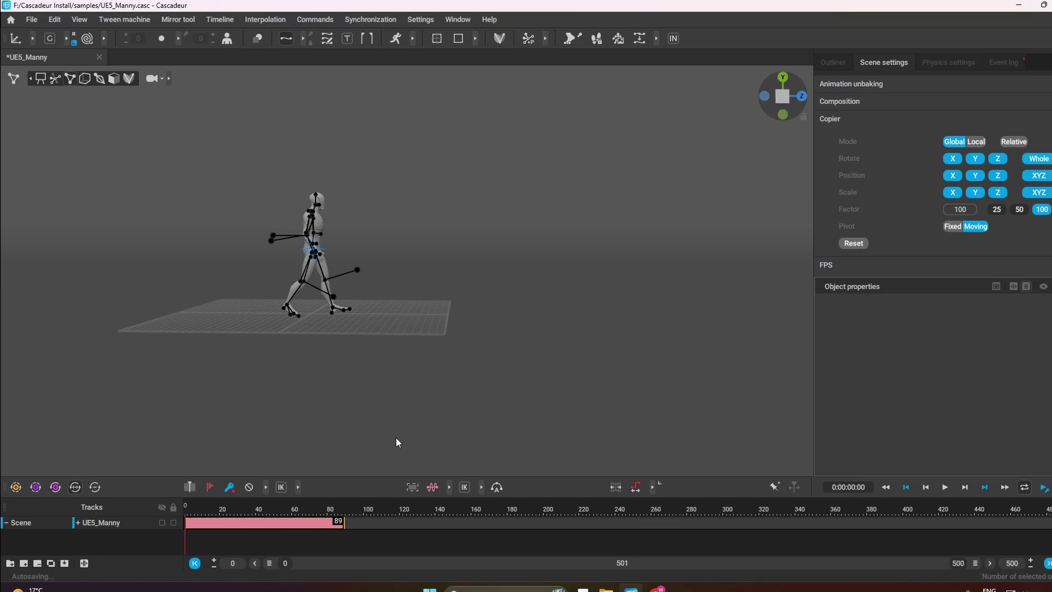
- Shorten the visible timeline range to frame 192, cycle frames 0 to 88 to about frame 183, and play it
scroll(485, 427, "up", 2)
left_click_drag(937, 562, 549, 563)
left_click(632, 540)
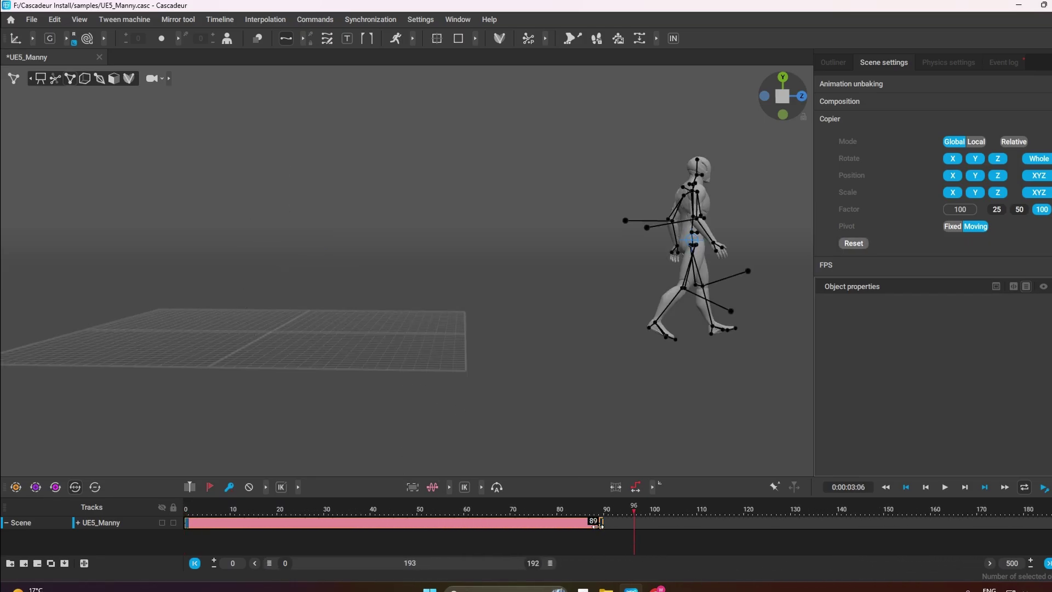
left_click(572, 526)
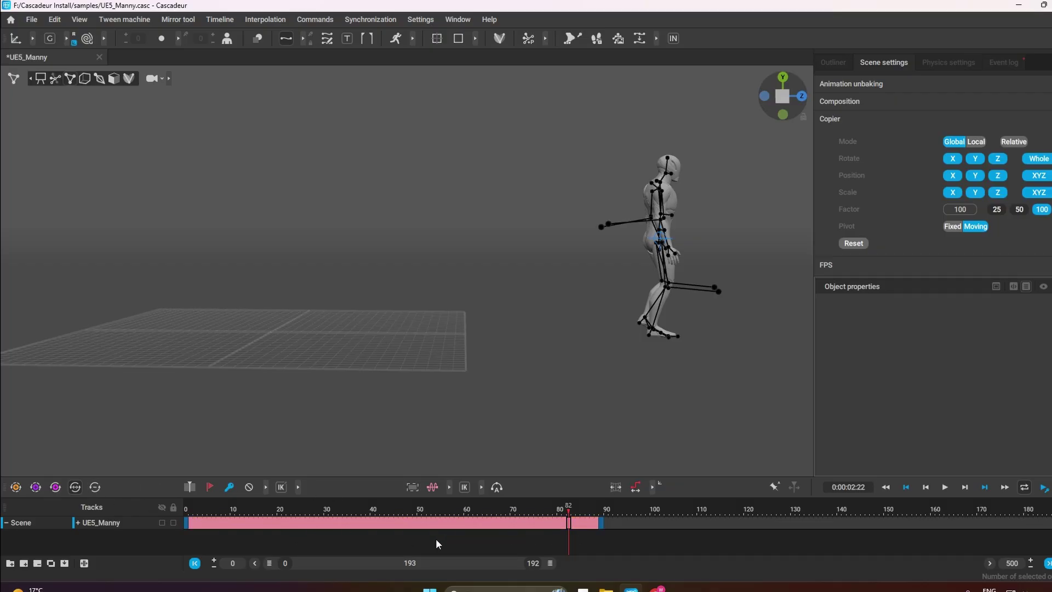
left_click_drag(598, 525, 50, 505)
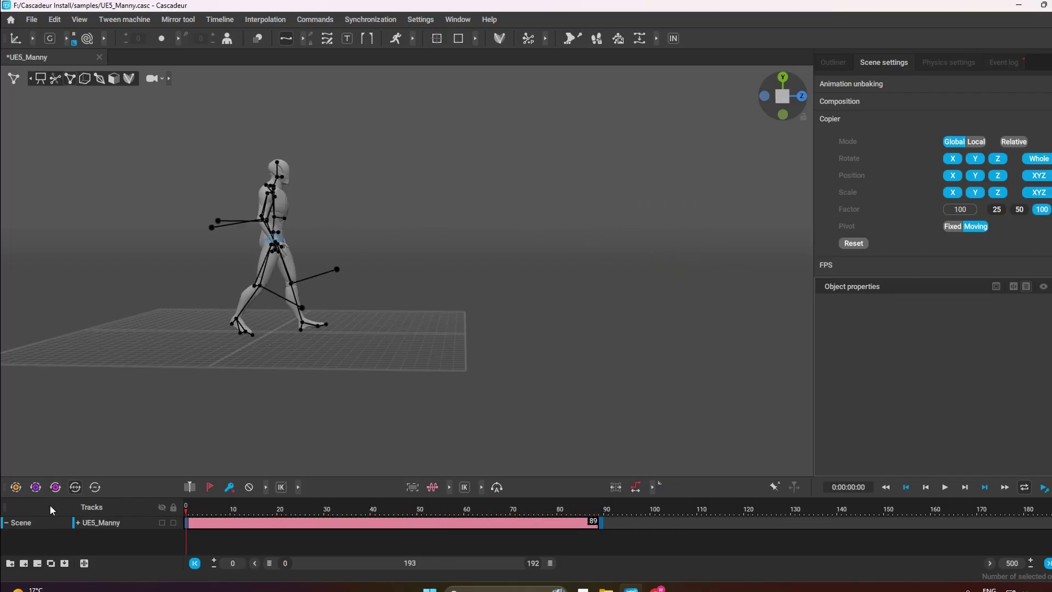
left_click_drag(601, 523, 1047, 568)
key("space")
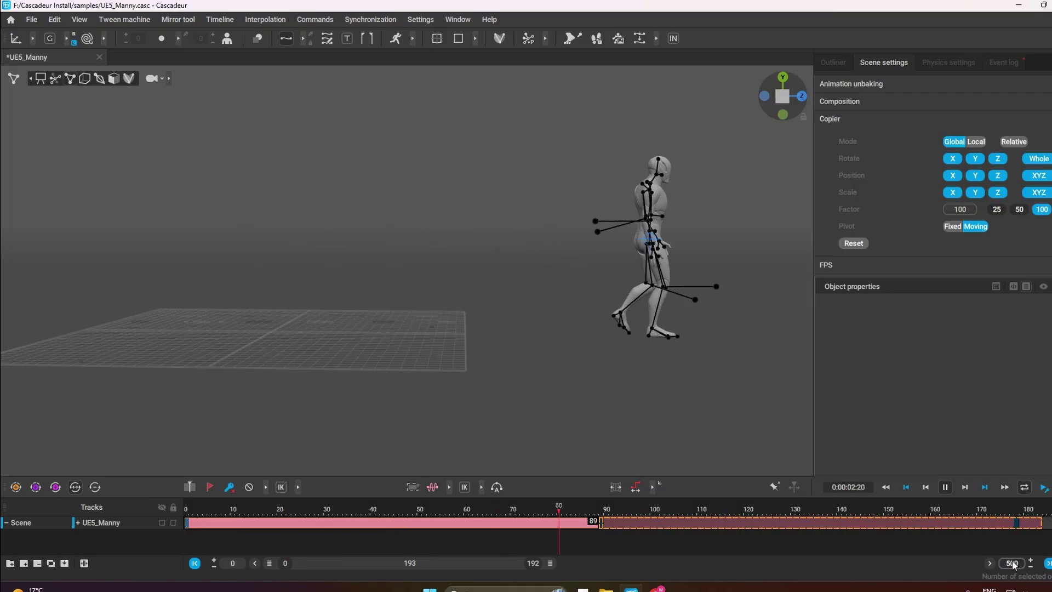
left_click(350, 504)
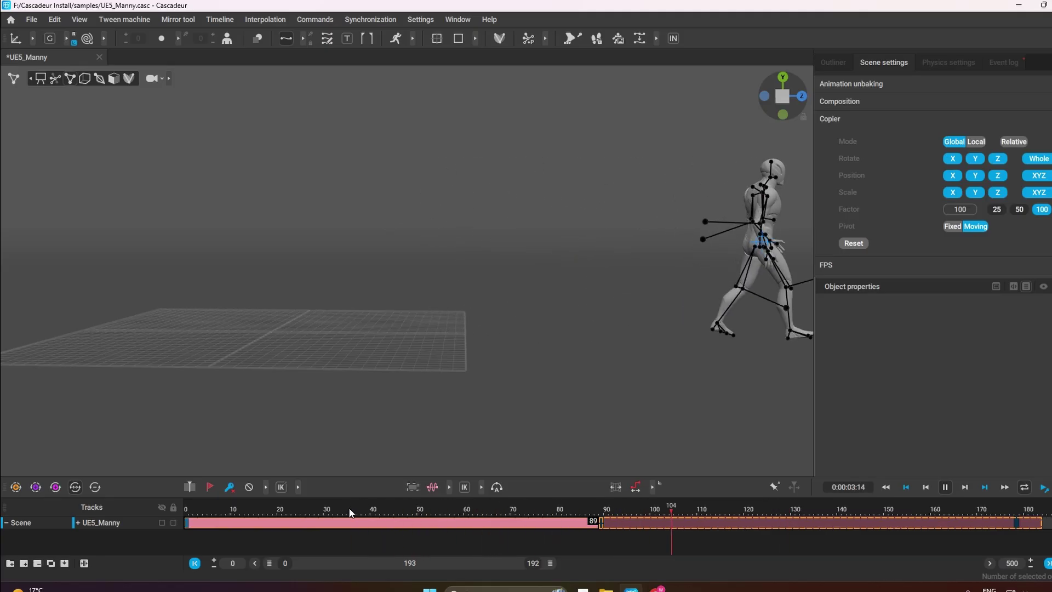
- Stop playback, extend the visible timeline range to frame 372, and stretch the walk cycle across it
key("space")
left_click_drag(567, 564, 798, 568)
left_click_drag(626, 523, 1044, 524)
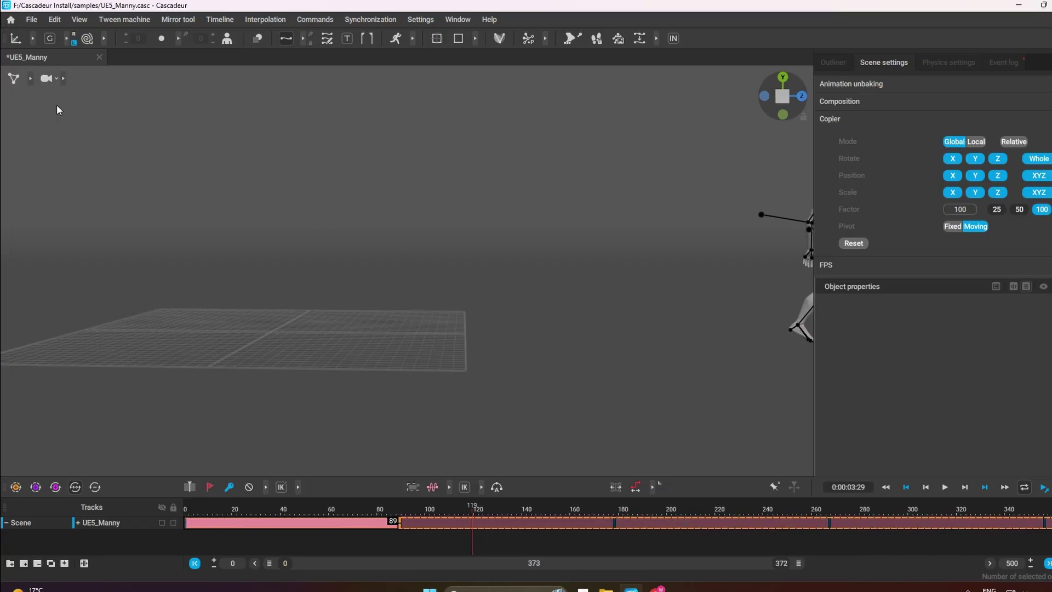
- Hide the rig display and play the looping walk from the front
left_click(31, 80)
left_click(42, 80)
left_click_drag(337, 202, 235, 227, "alt")
key("space")
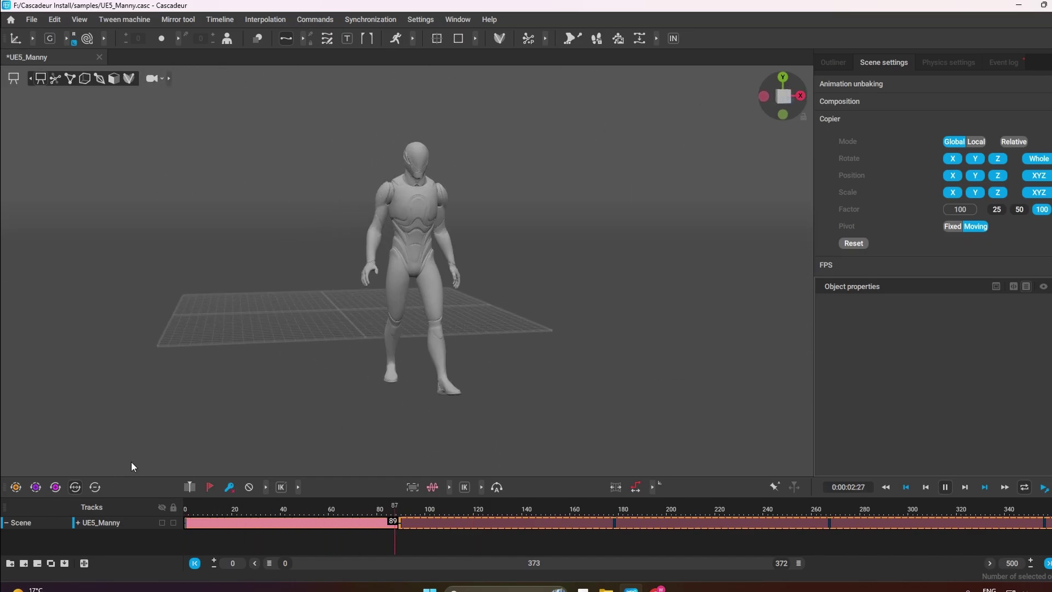
- Play the looping walk and check the transition where the cycle begins around frame 88
key("space")
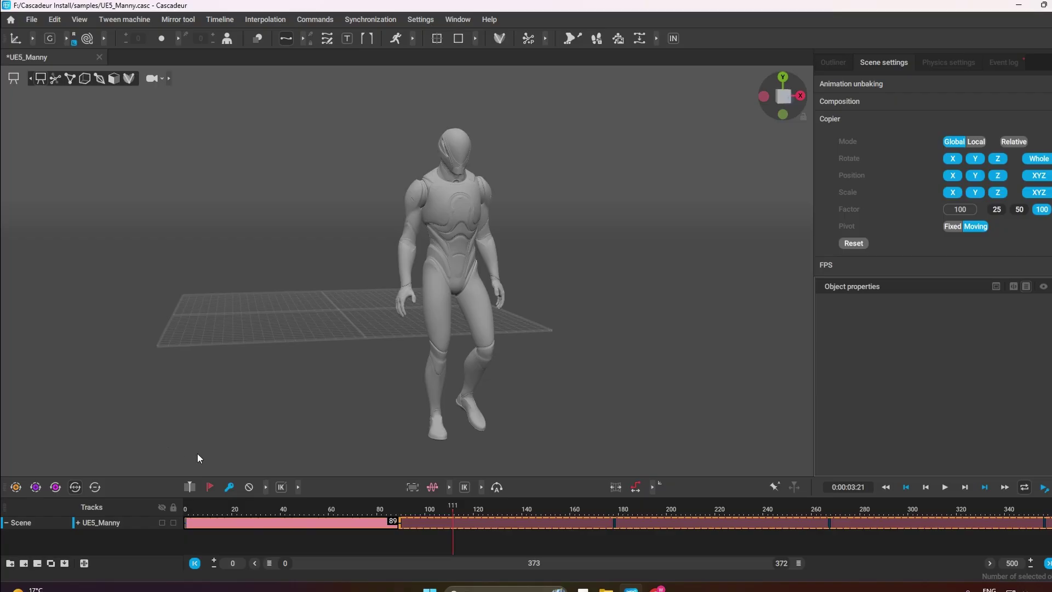
mouse_move(380, 511)
left_mouse_down()
mouse_move(429, 512)
mouse_move(373, 515)
left_mouse_up()
key("space")
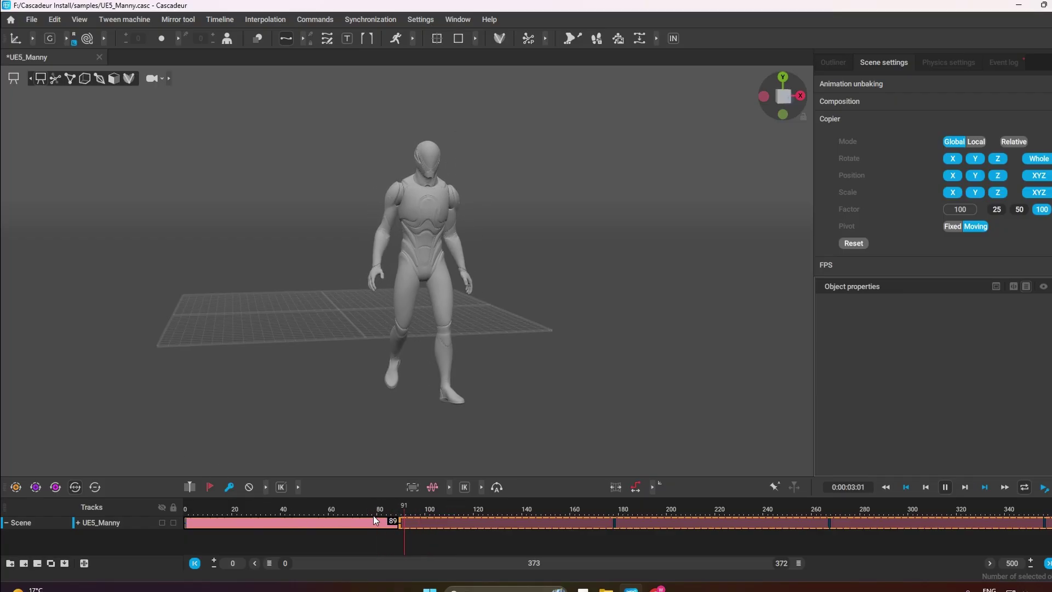
key("space")
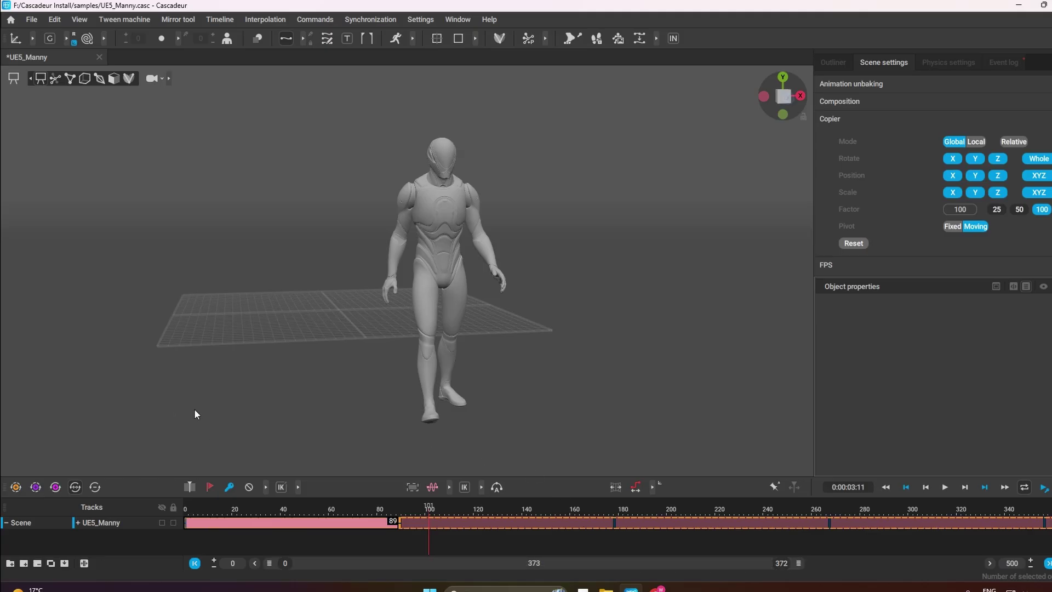
- Undo the cycling of the walk and shorten the visible timeline range to frame 168
left_click_drag(801, 561, 994, 565)
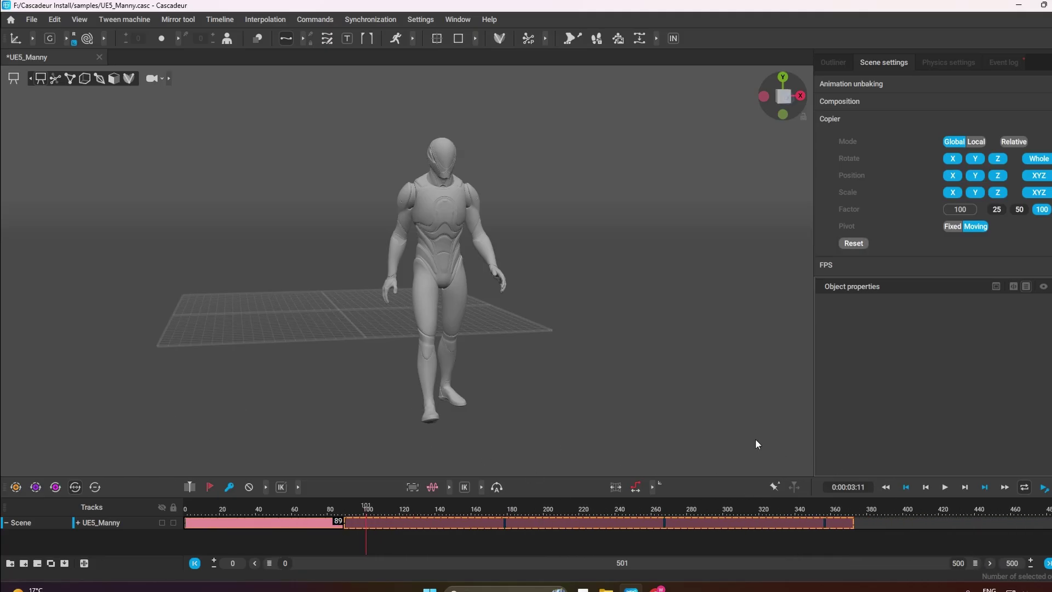
key("ctrl+z")
key("ctrl+z")
key("ctrl+z")
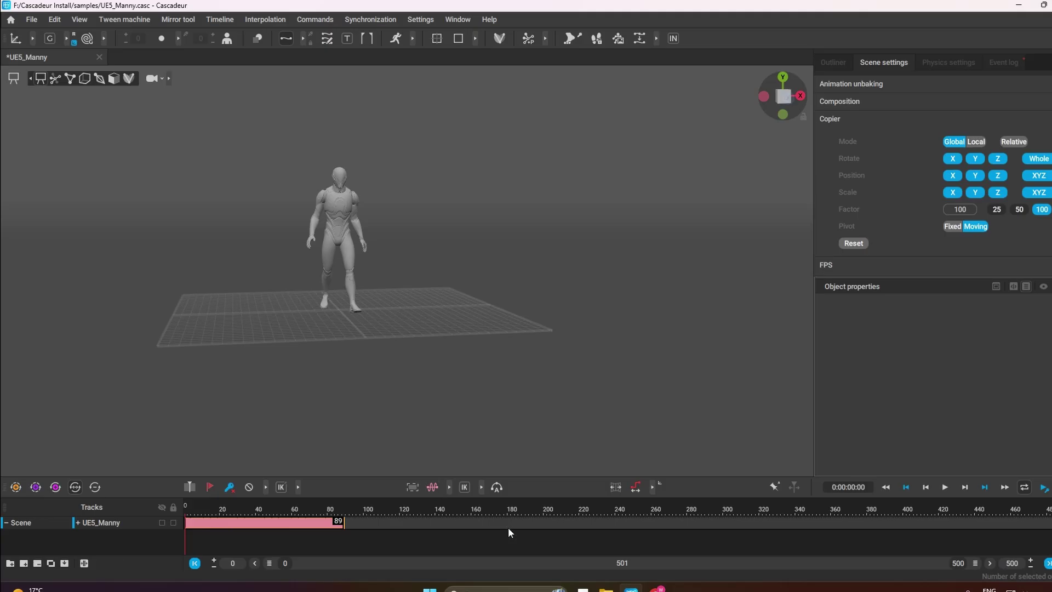
left_click_drag(976, 563, 507, 564)
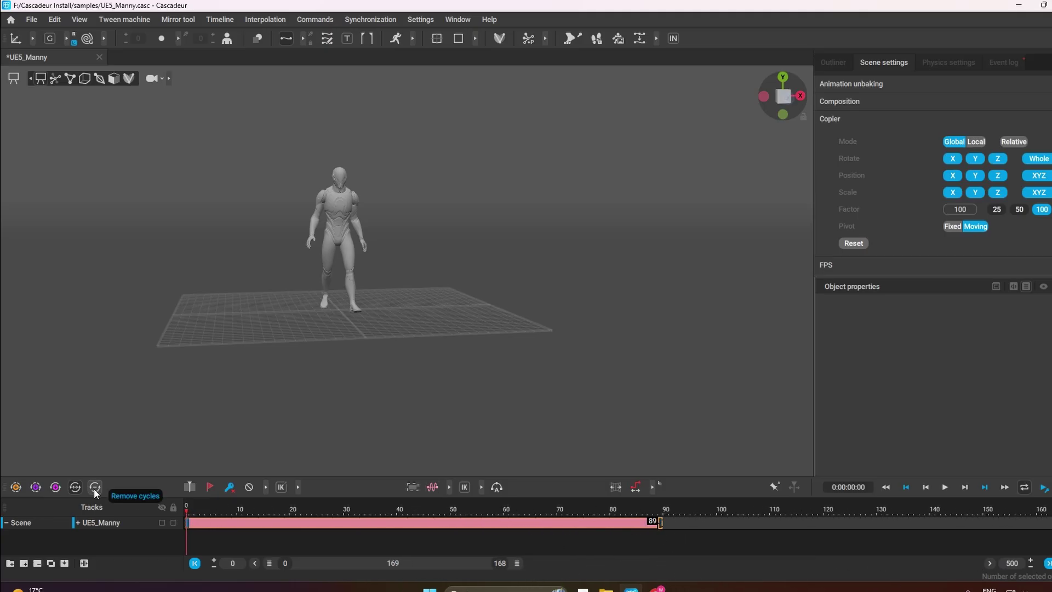
- Select the walk from frame 0 to 89 and set a keyframe on every frame
left_click(659, 523)
left_click_drag(660, 522, 86, 509)
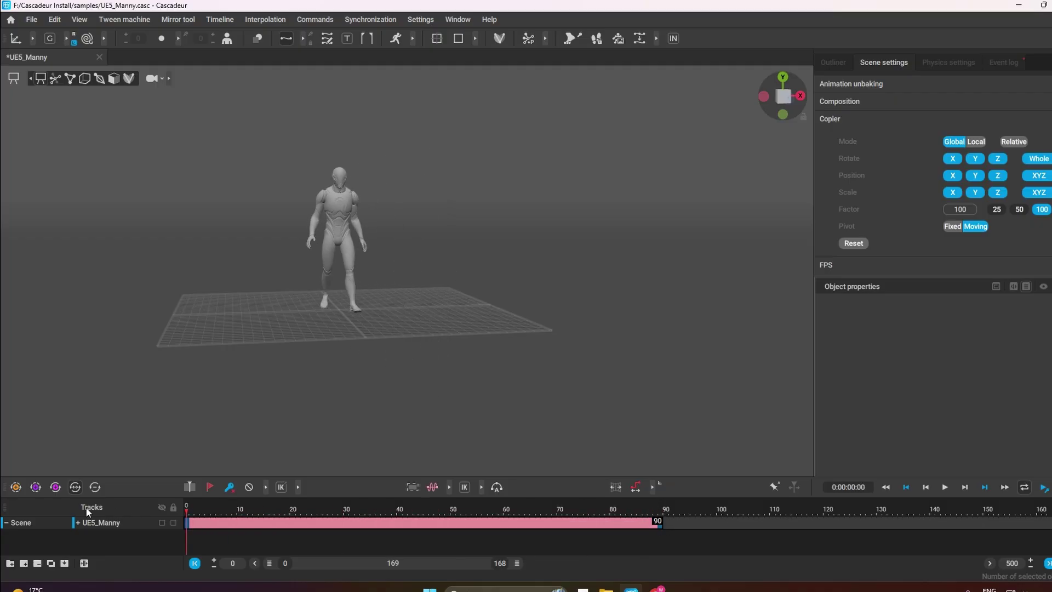
key("f")
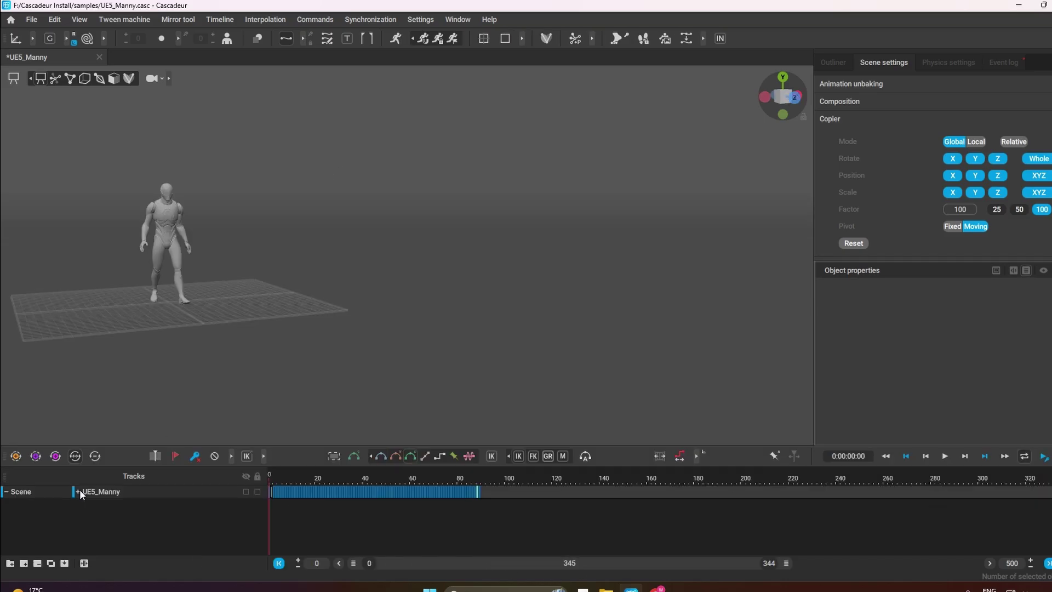
- Unbake the animation on frames 0 to 89 of the UE5_Manny track and play the result
left_click(78, 490)
left_click(75, 491)
left_click_drag(475, 493, 272, 502)
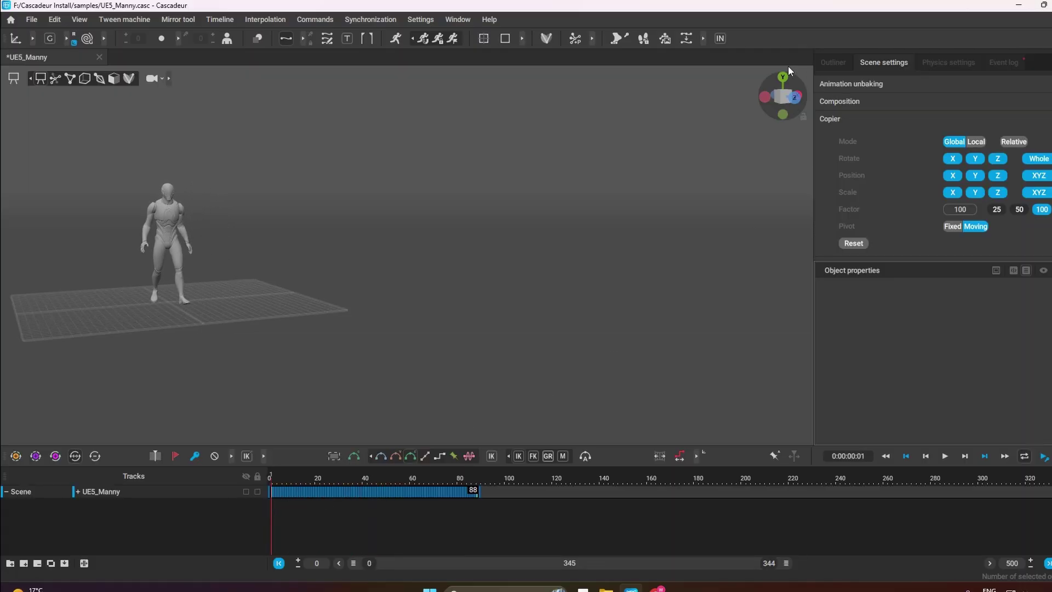
left_click(478, 492)
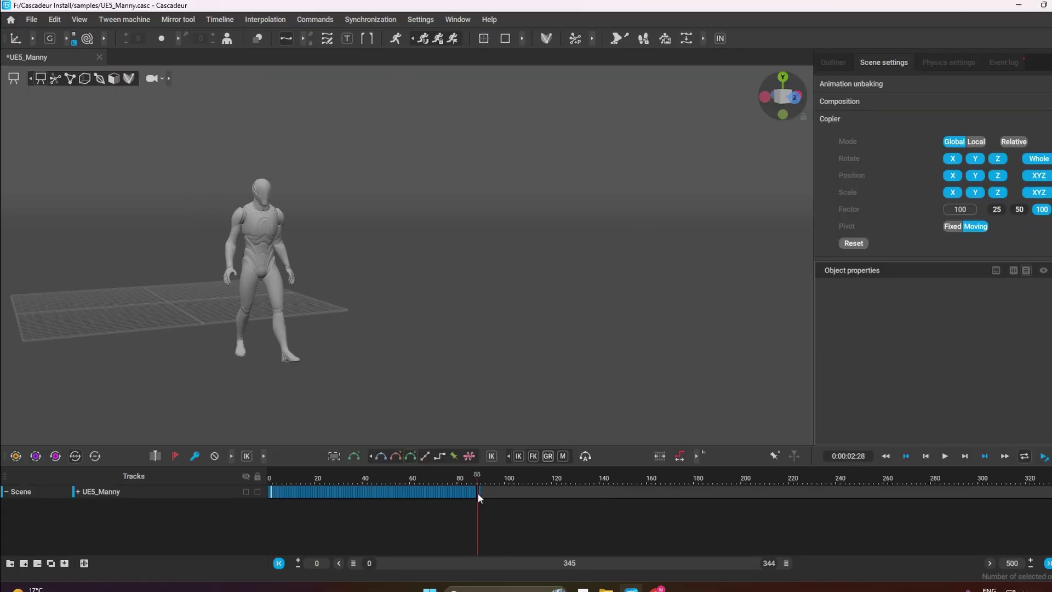
left_click_drag(478, 492, 151, 471)
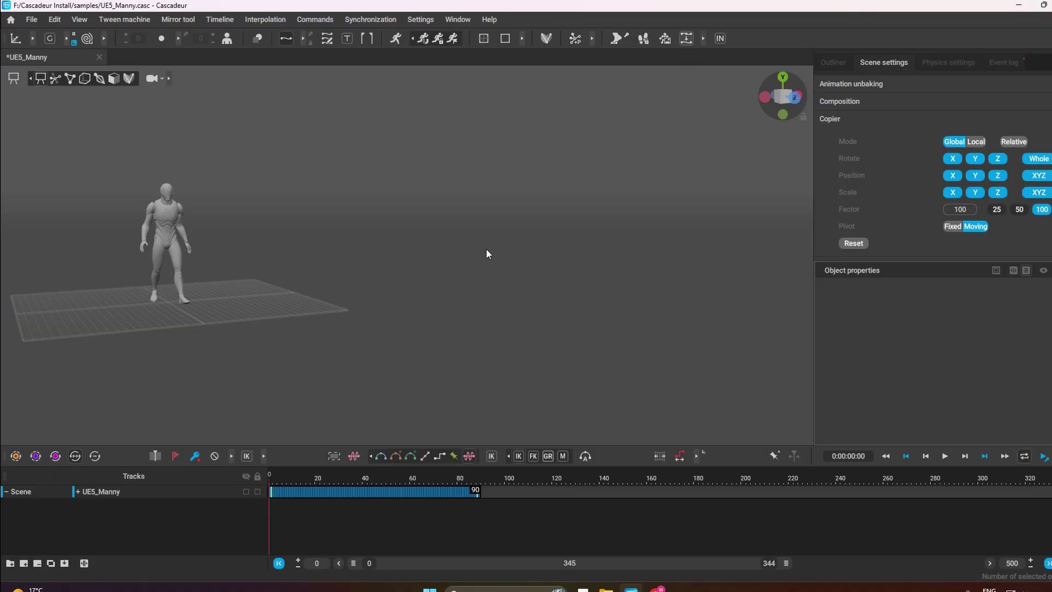
key("space")
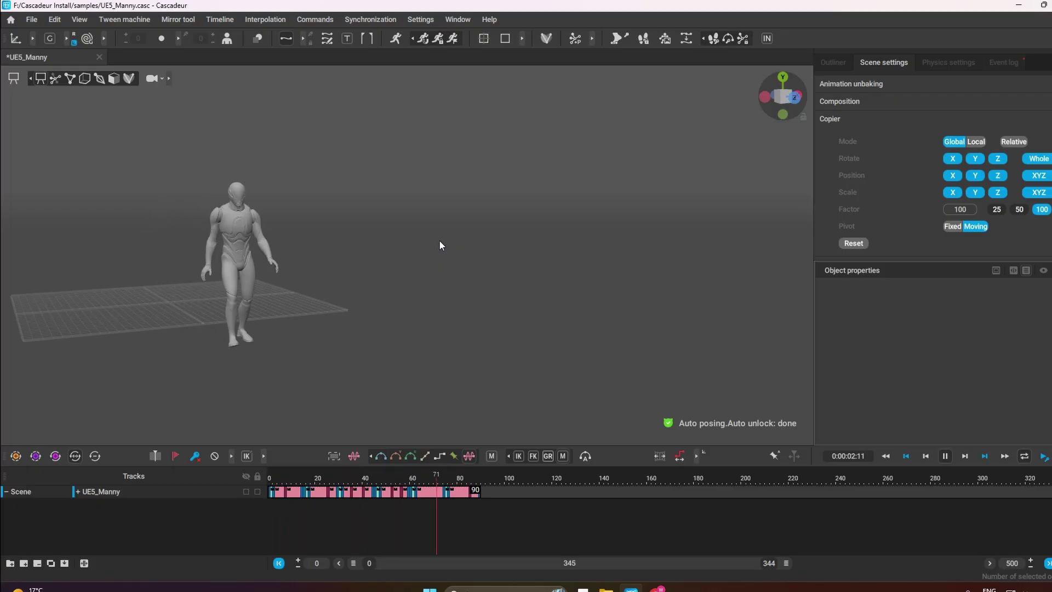
key("space")
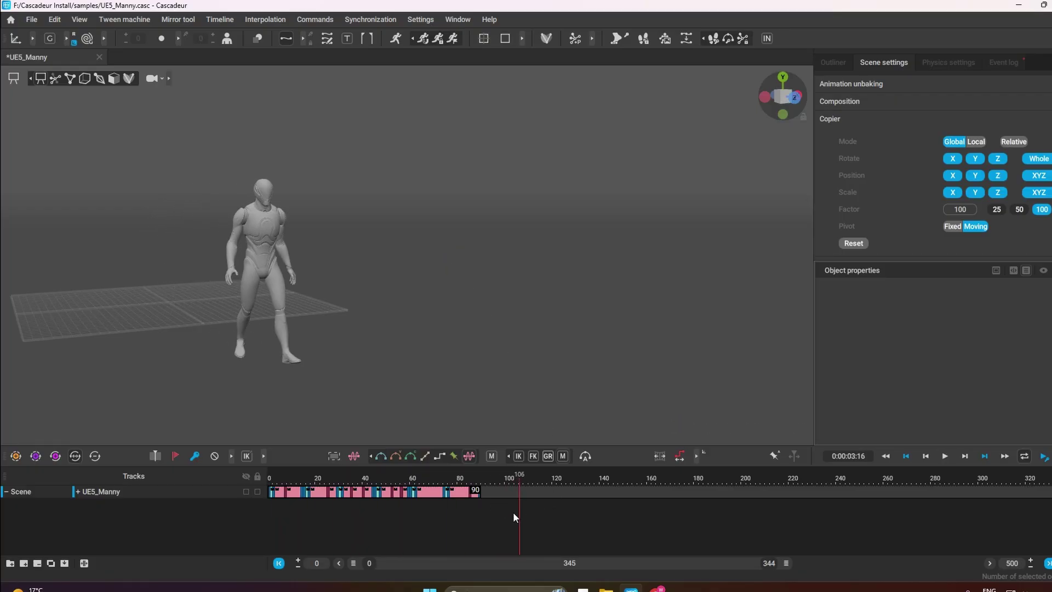
- Cycle frames 0 to 88 through to about frame 285 and play the result
left_click_drag(786, 563, 596, 564)
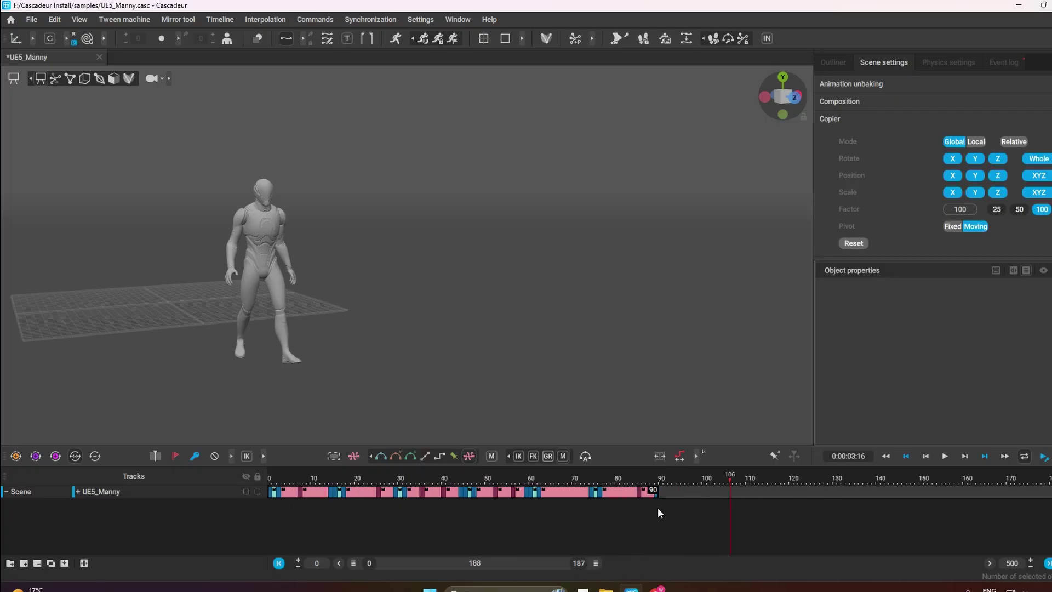
left_click(652, 503)
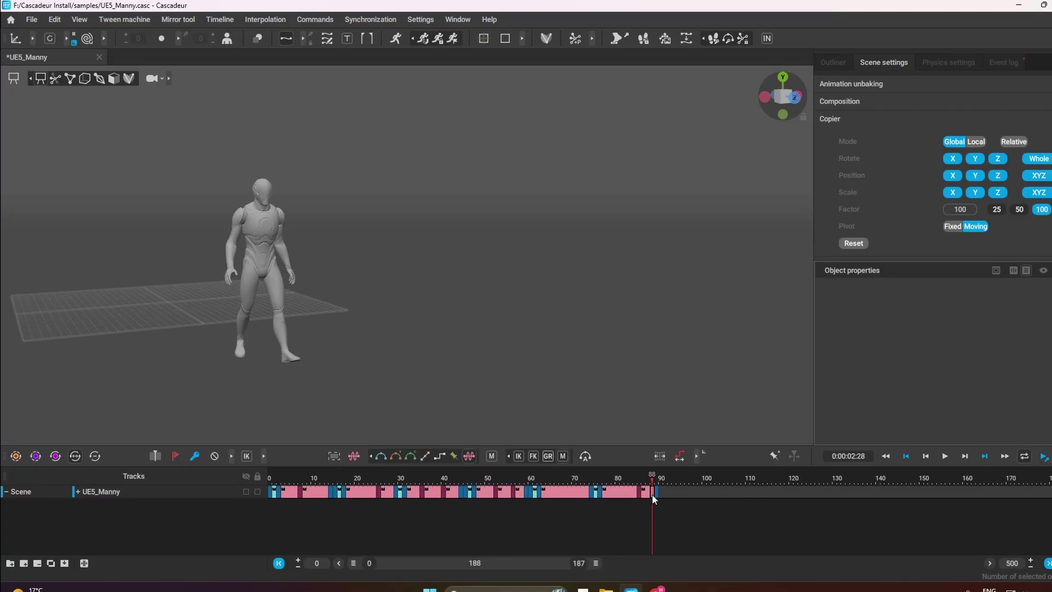
left_click_drag(652, 494, 178, 451)
left_click_drag(596, 564, 973, 551)
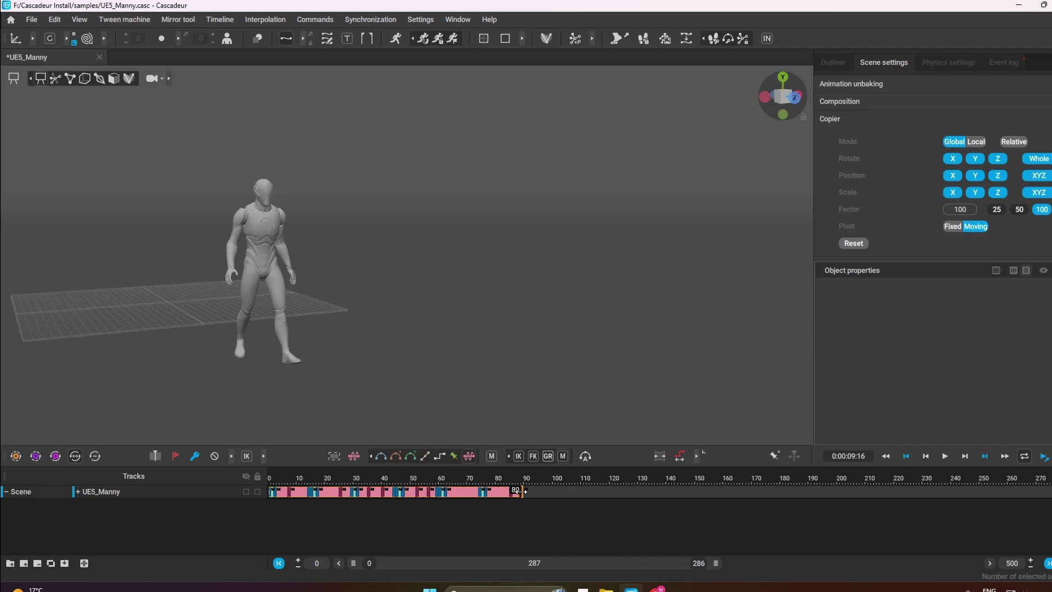
left_click_drag(520, 491, 1016, 561)
key("space")
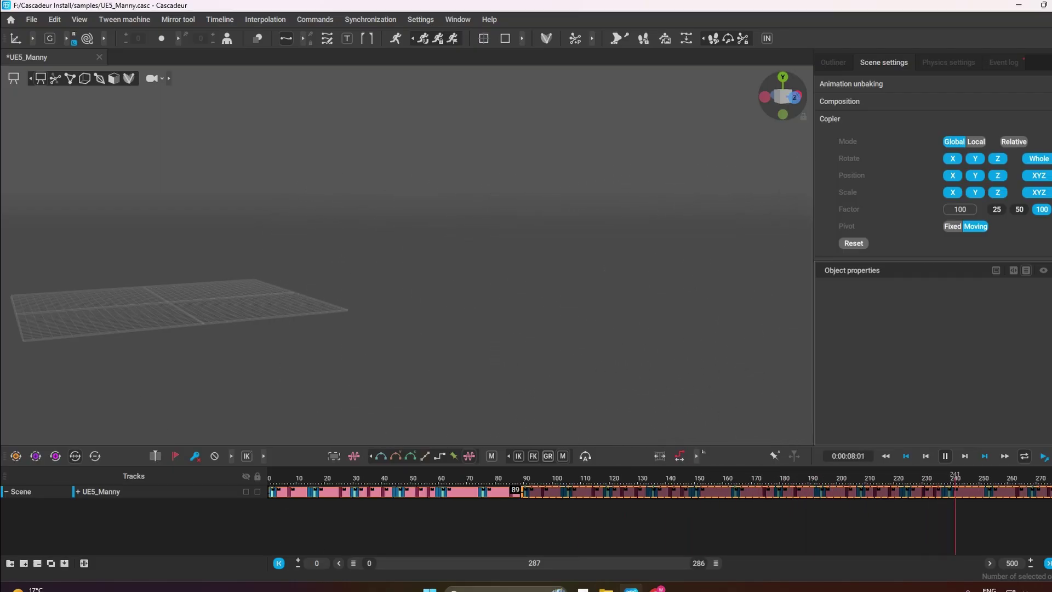
- Extend the visible timeline range to frame 500, stretch the walk cycle across it, and play it from a wider view
left_click_drag(710, 562, 967, 563)
key("space")
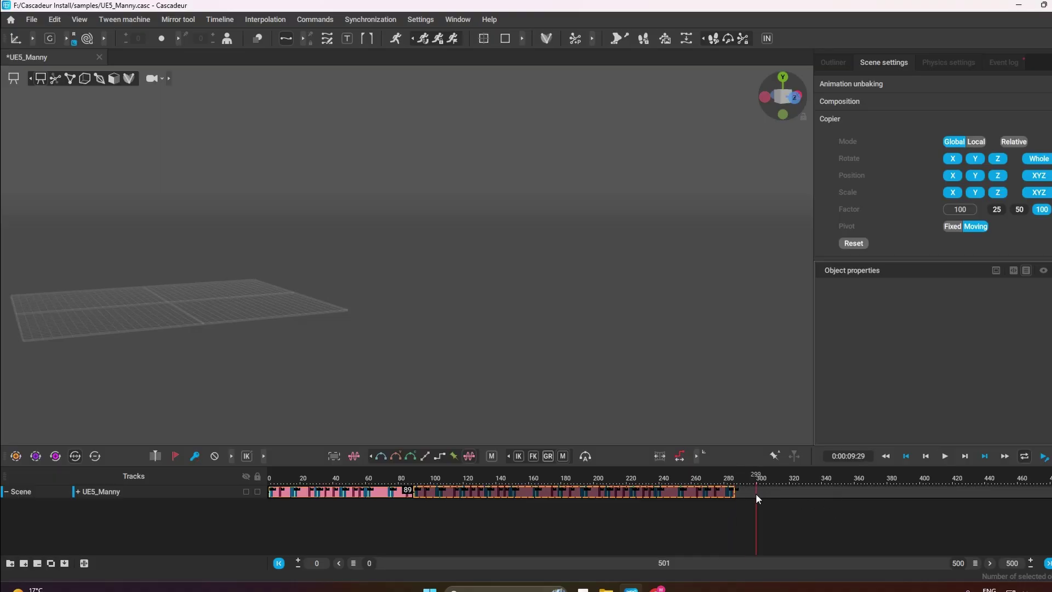
left_click_drag(735, 492, 1051, 496)
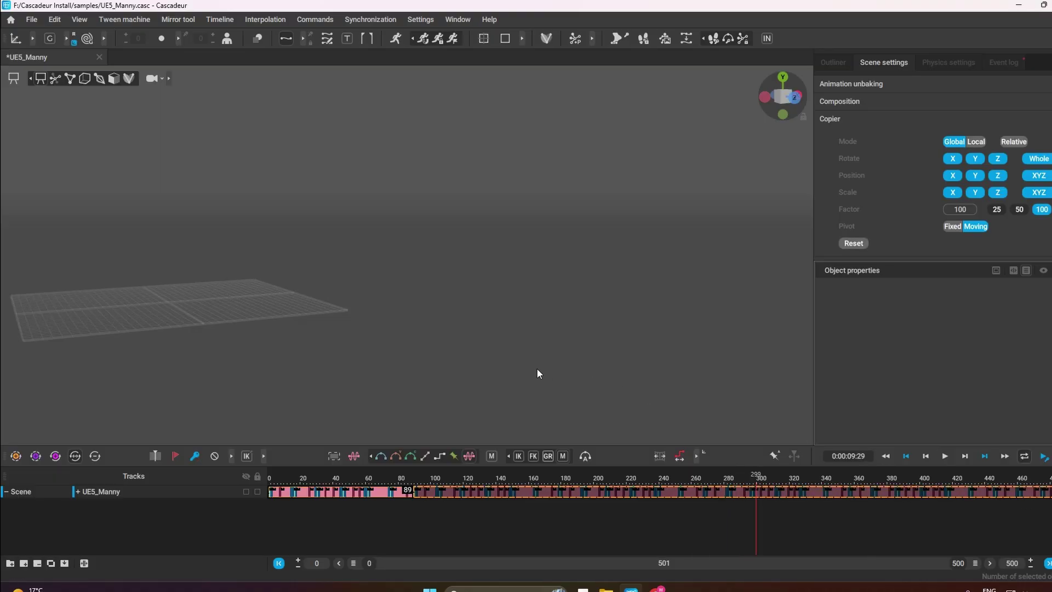
mouse_move(537, 368)
left_mouse_down("alt")
mouse_move(496, 351)
mouse_move(546, 344)
mouse_move(530, 361)
left_mouse_up("alt")
scroll(530, 361, "down", 5)
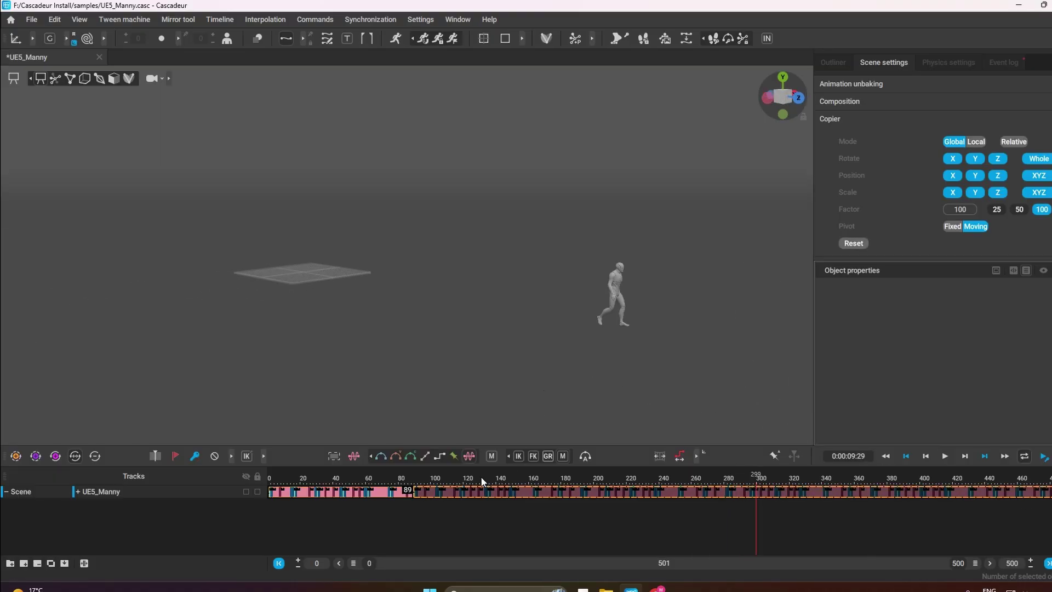
key("space")
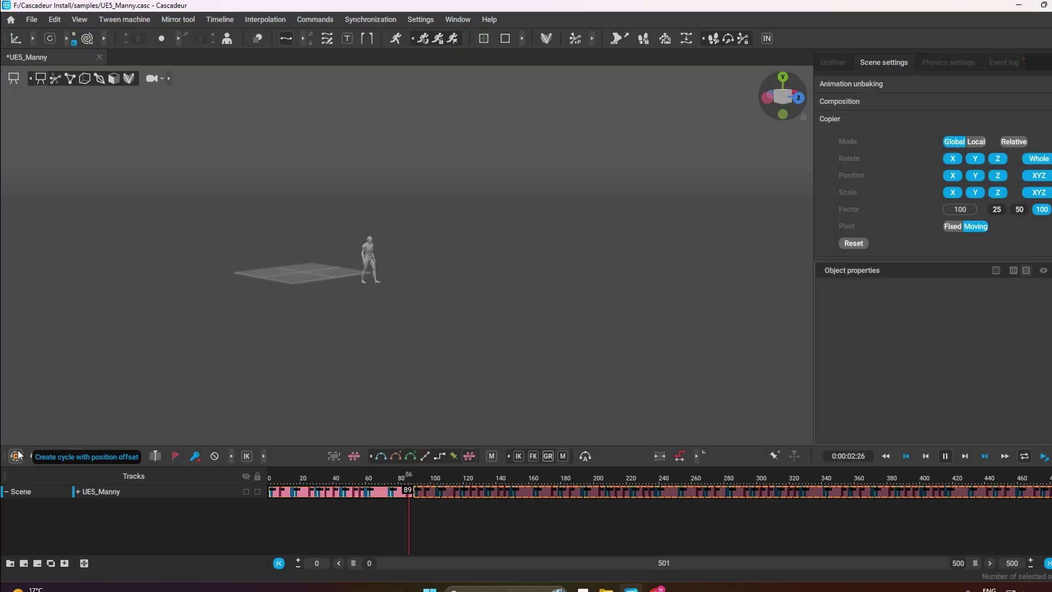
mouse_move(20, 453)
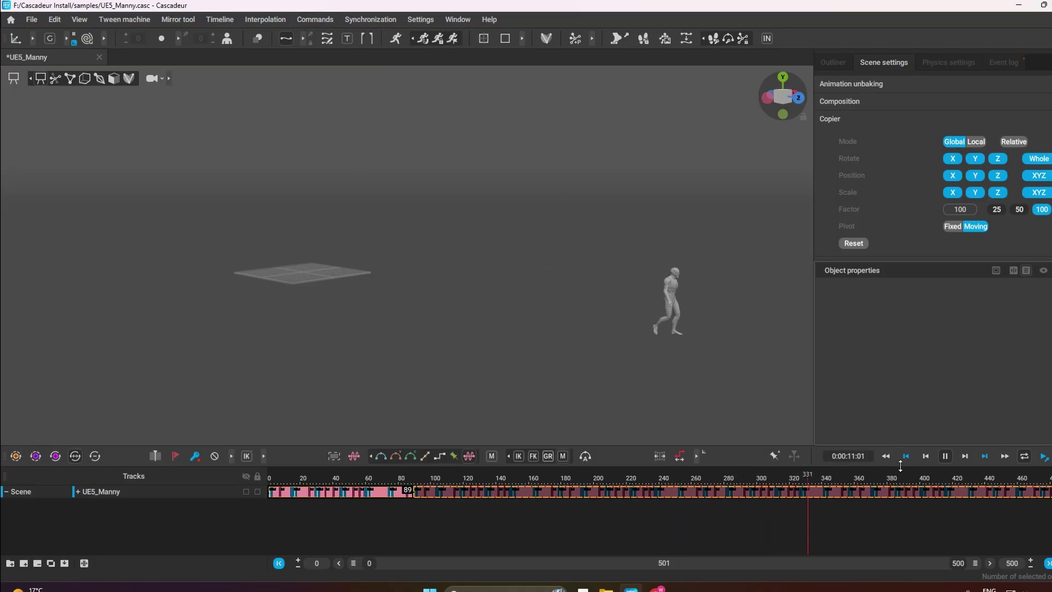
left_click(945, 455)
- Undo the walk cycling and shorten the visible timeline range to frame 106
key("ctrl+z")
key("ctrl+z")
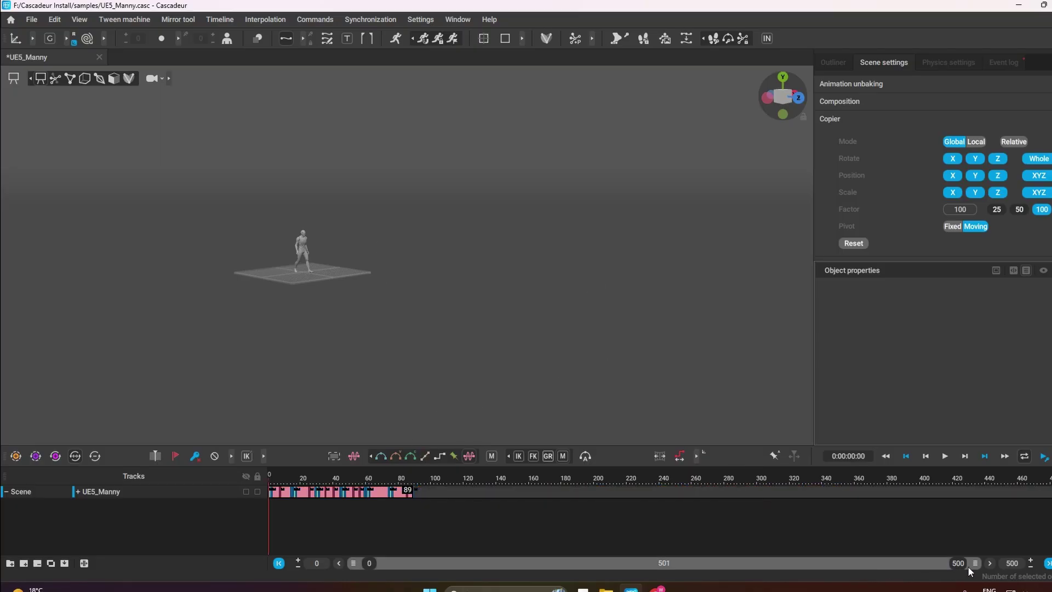
left_click_drag(973, 564, 497, 568)
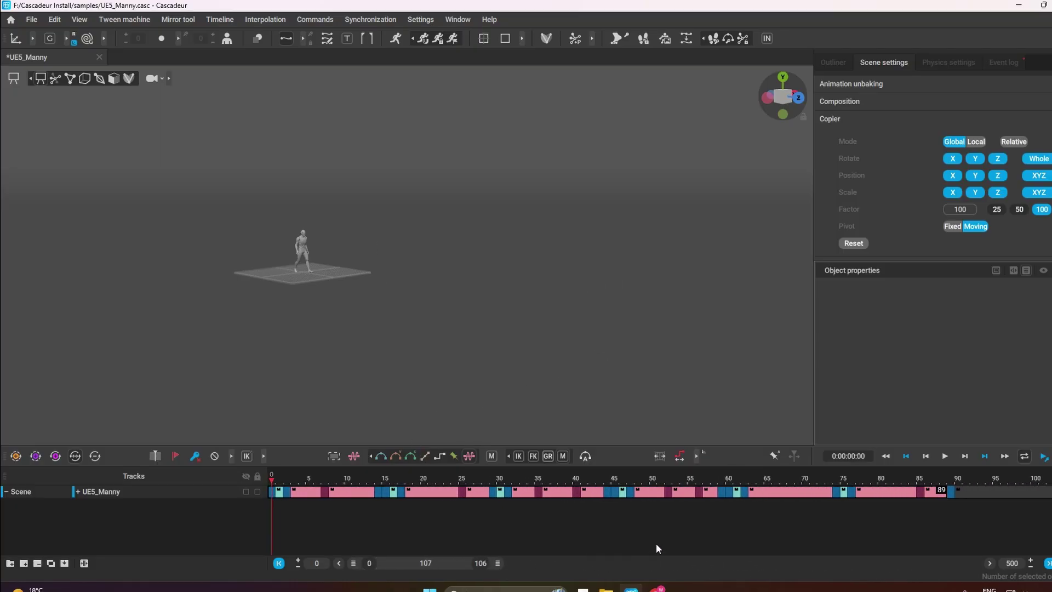
- Key frame 88, remove the extra key after it, and select frames 0 to 88
left_click(944, 492)
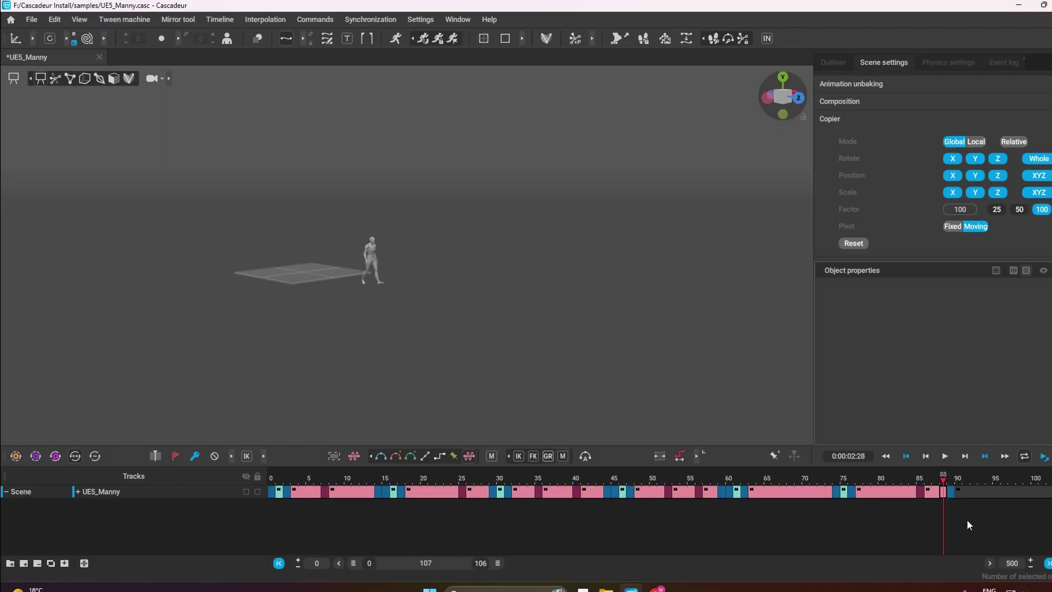
key("f")
left_click_drag(947, 495, 949, 494)
left_click(945, 492)
left_click_drag(942, 489, 232, 458)
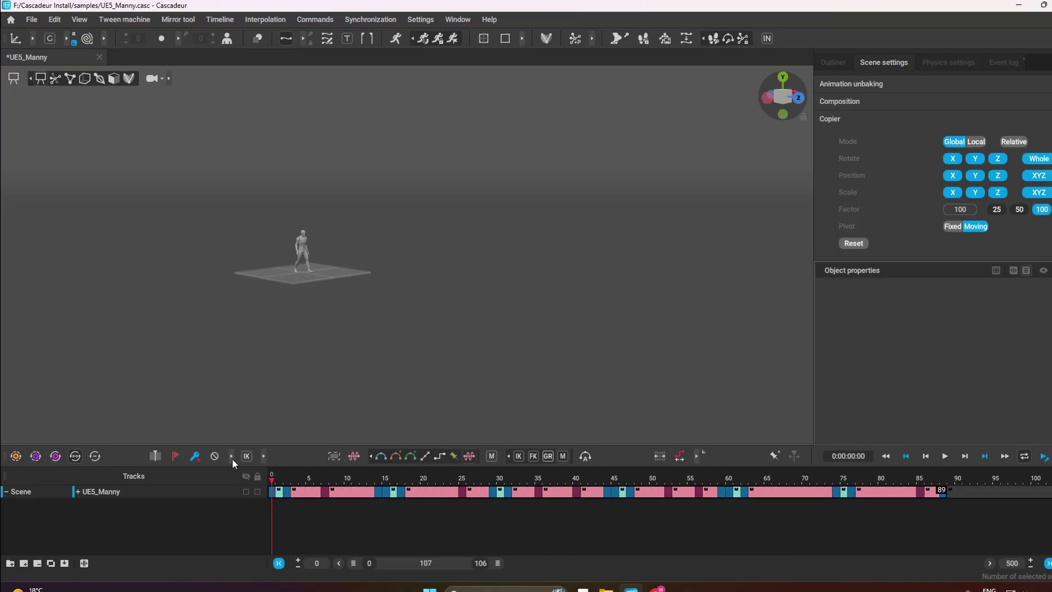
- Show the character's point controllers and select the Center of mass to inspect its trajectory from the side
scroll(278, 321, "up", 2)
scroll(277, 321, "up", 5)
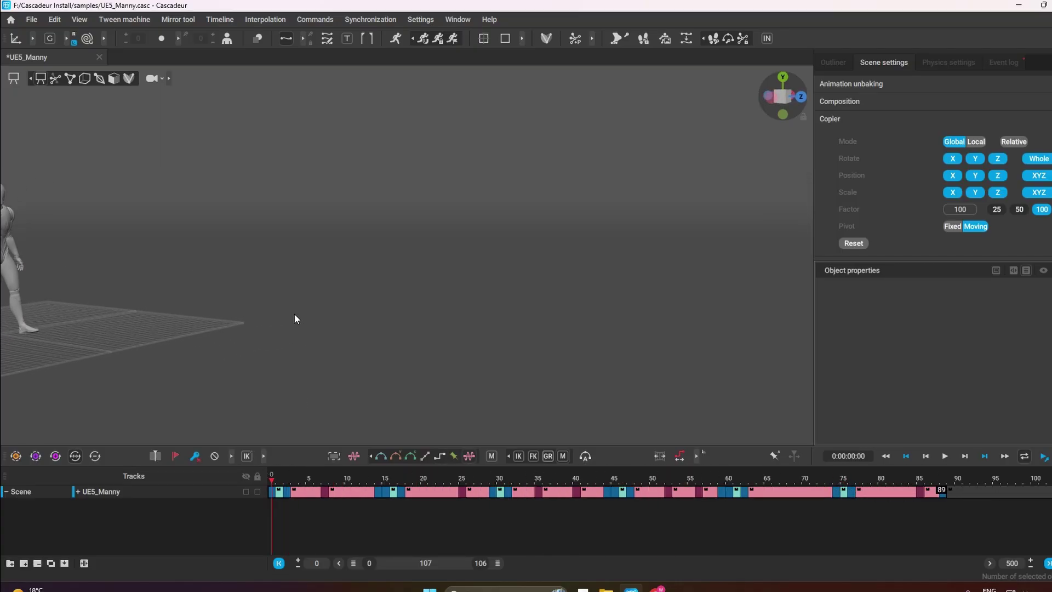
middle_click_drag(439, 278, 429, 307)
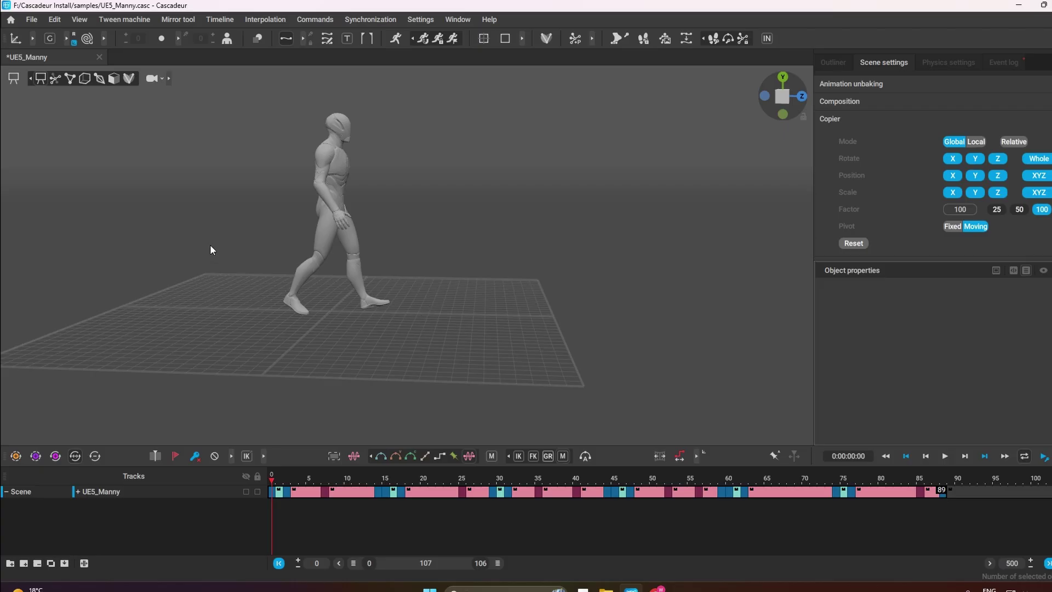
left_click(69, 78)
key("f")
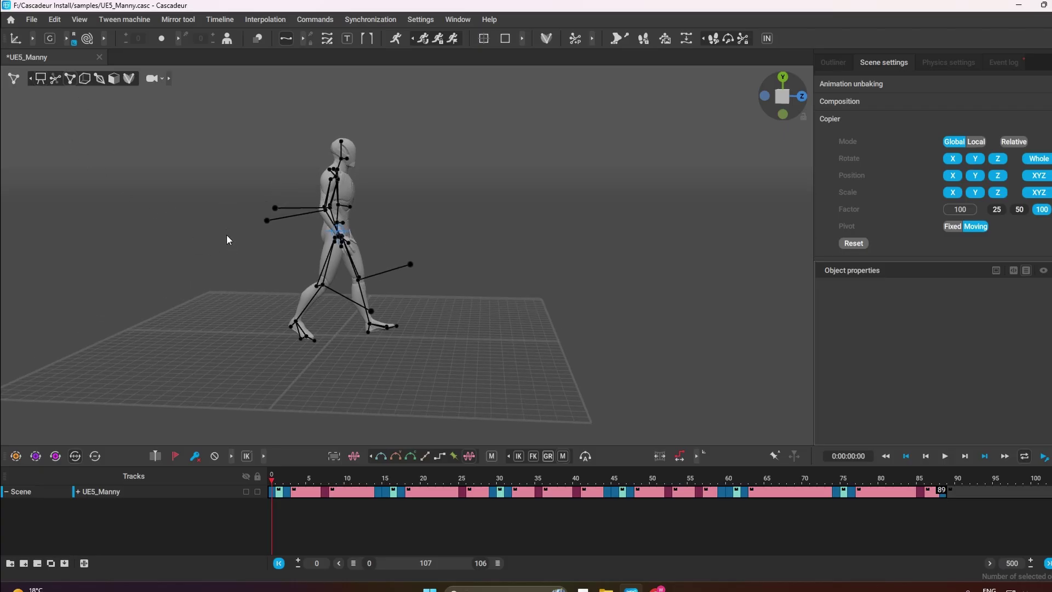
scroll(432, 364, "up", 6)
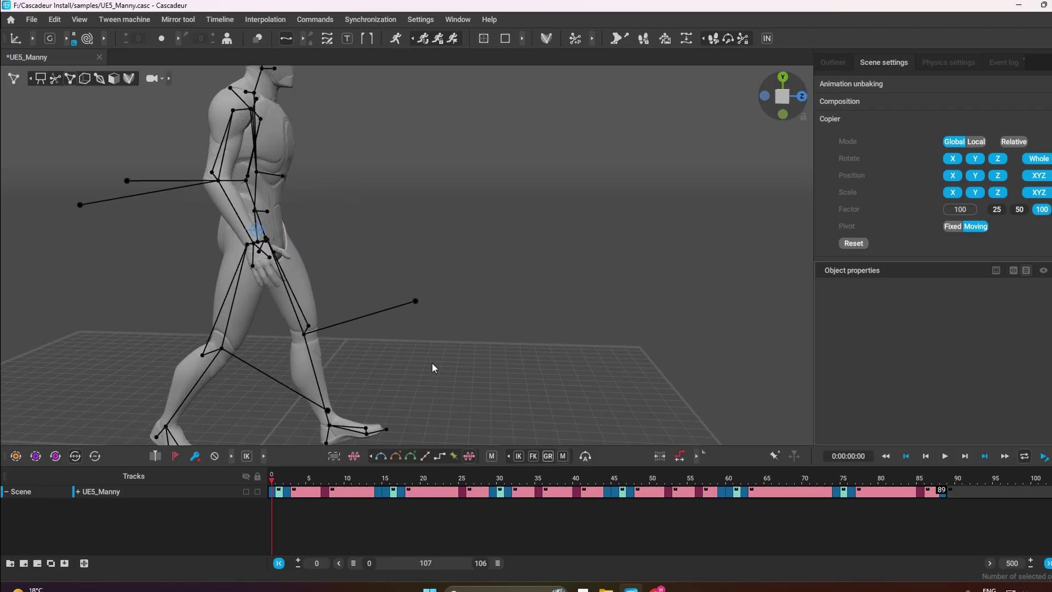
left_click(214, 226)
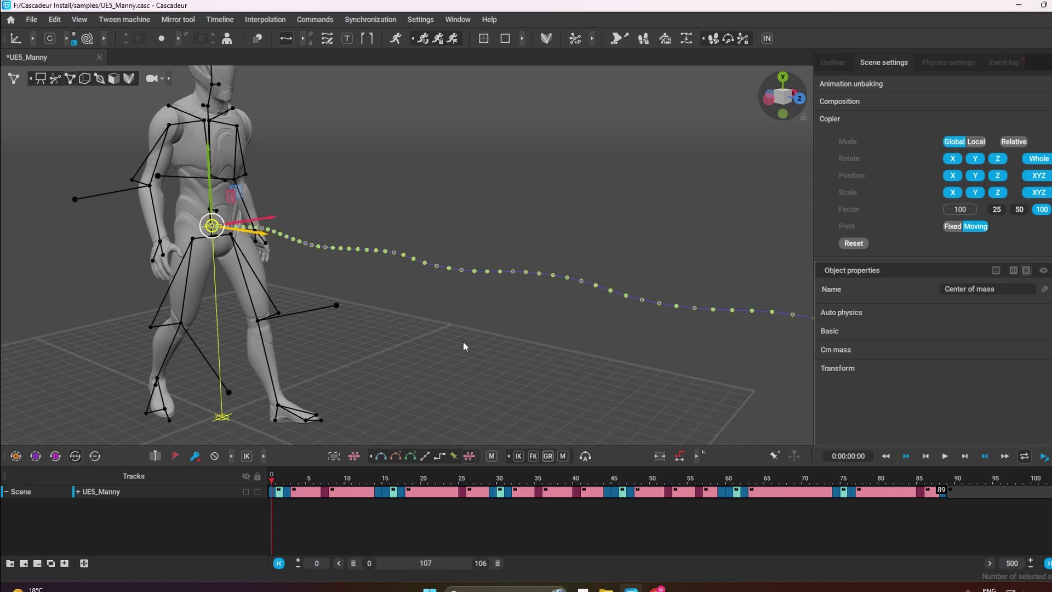
right_click_drag(455, 371, 487, 353)
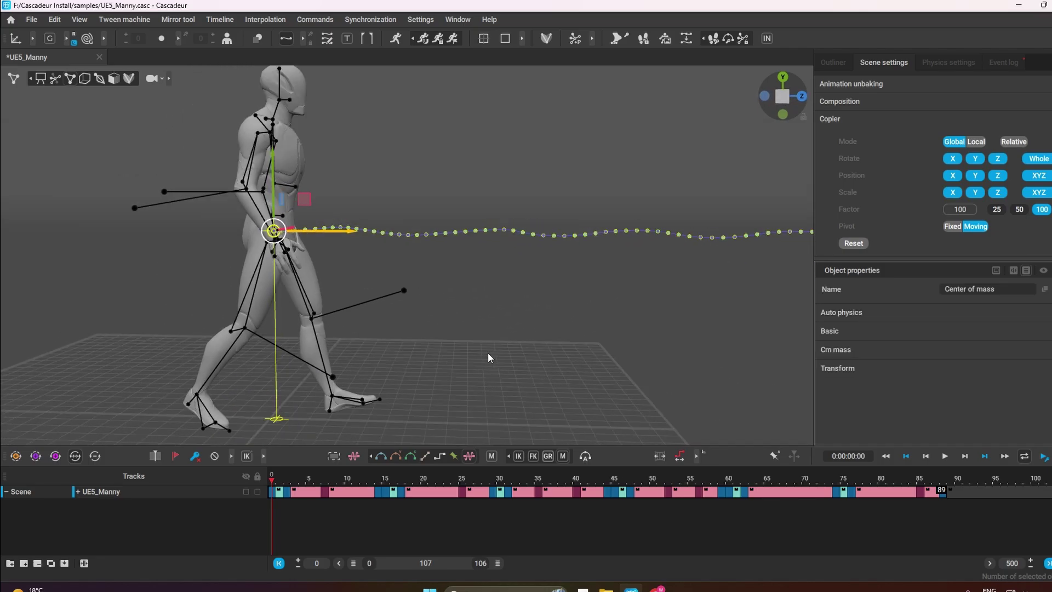
- Turn on trajectory editing for the center of mass, select all its trajectory points, and move to frame 15
left_click(327, 39)
left_click_drag(324, 478, 263, 474)
scroll(330, 376, "down", 8)
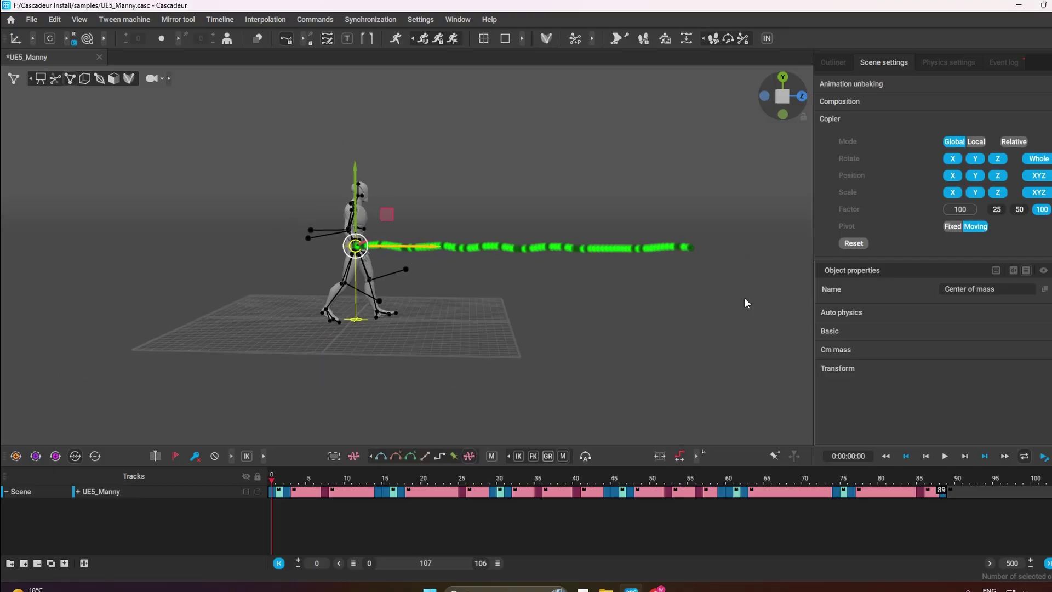
left_click_drag(727, 270, 285, 232)
scroll(430, 349, "up", 5)
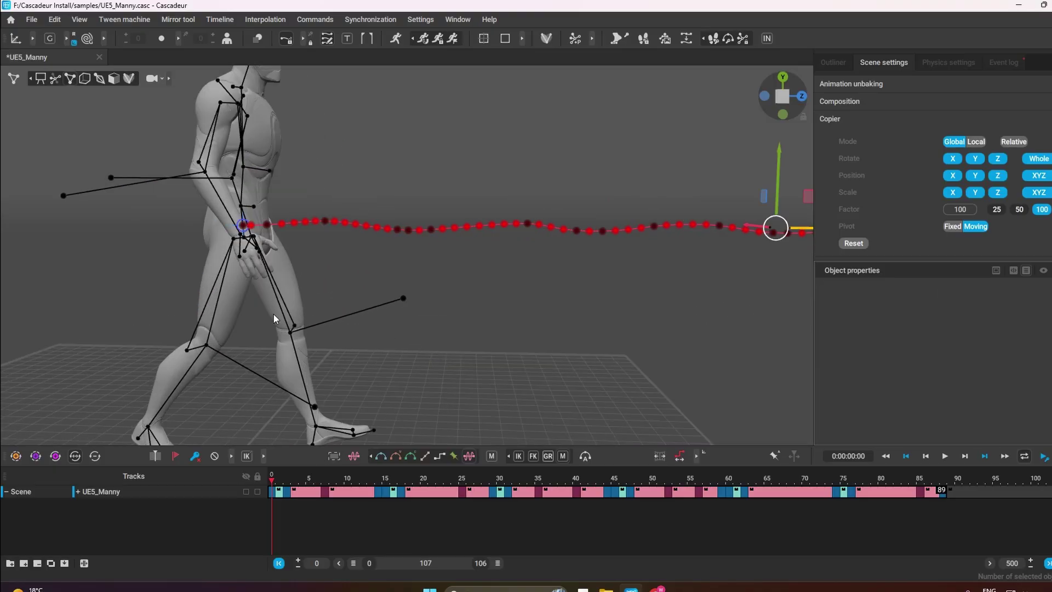
left_click_drag(302, 475, 385, 476)
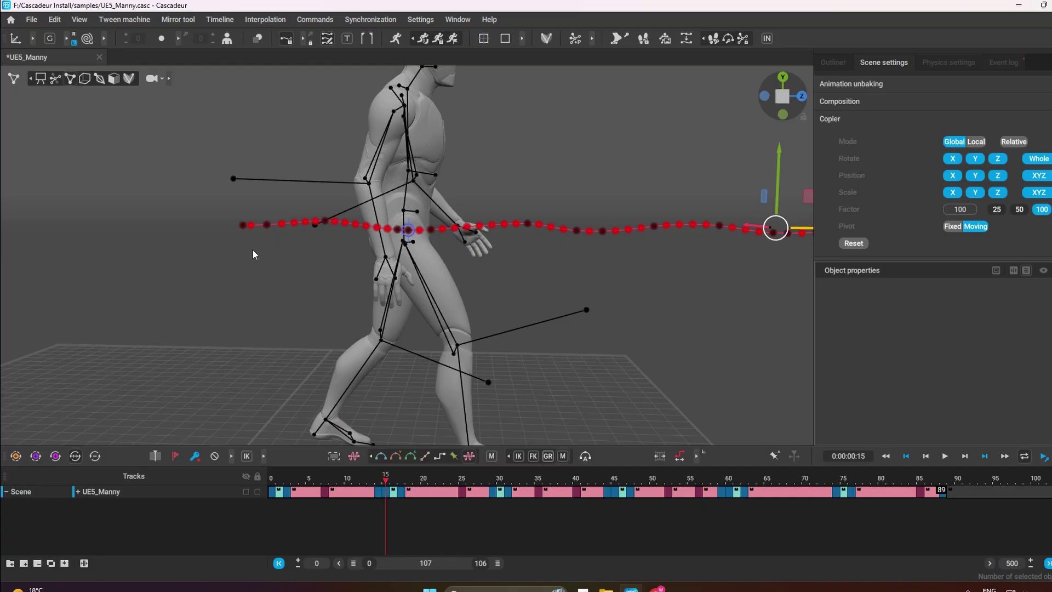
- Place the pivot on the first trajectory point and scale the center-of-mass trajectory flat along the Z axis
left_click_drag(235, 262, 243, 259, "alt")
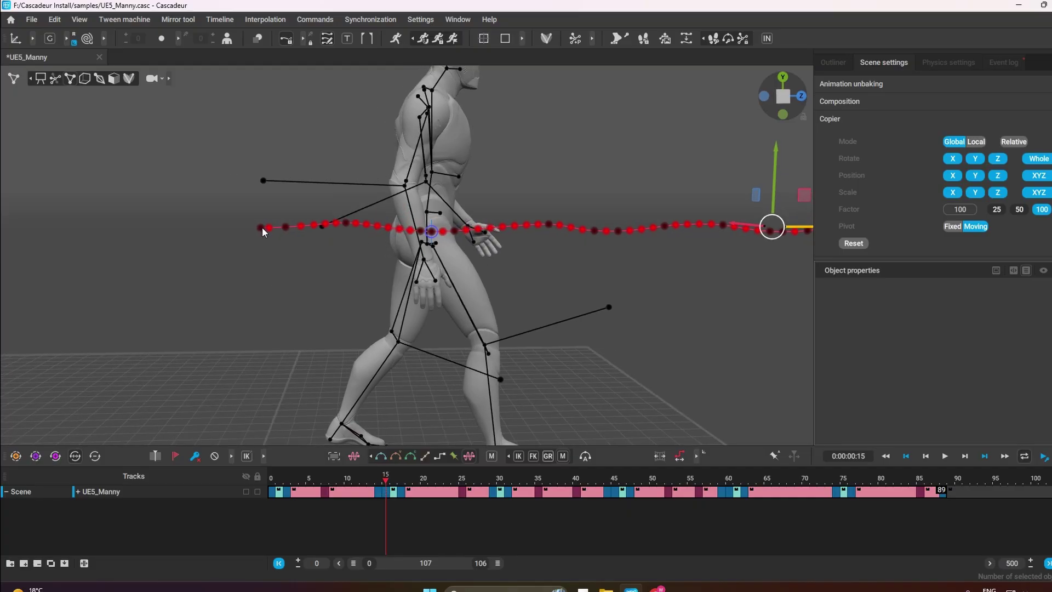
right_click(261, 231)
left_click(295, 303)
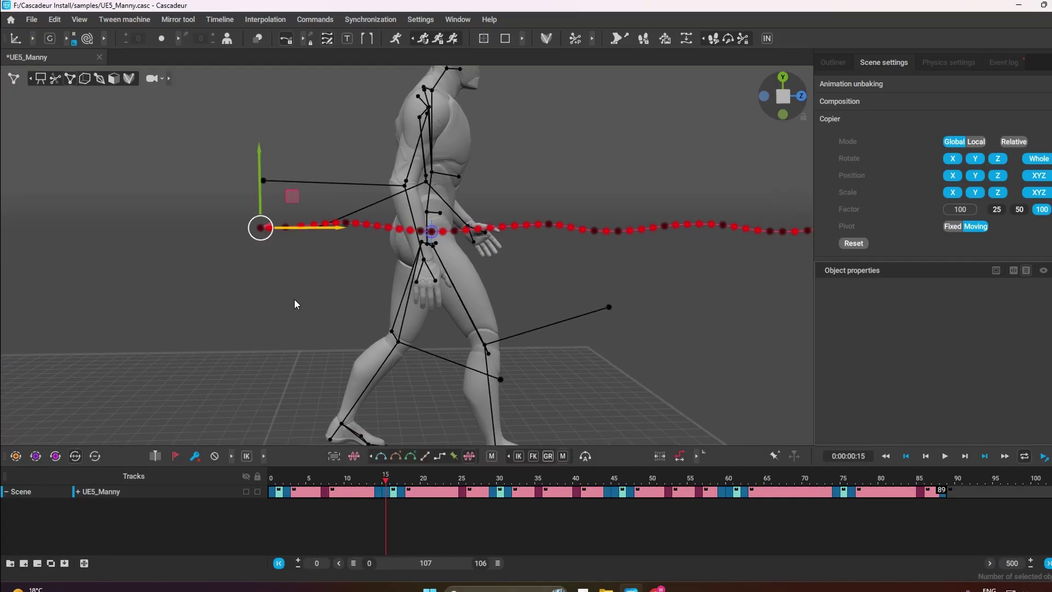
left_click(34, 38)
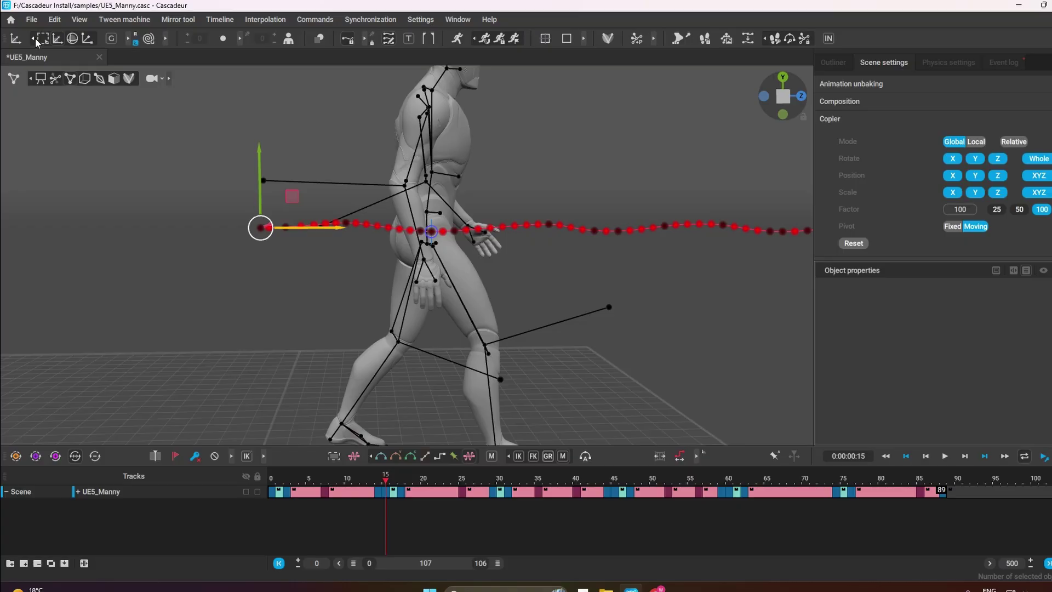
left_click(85, 41)
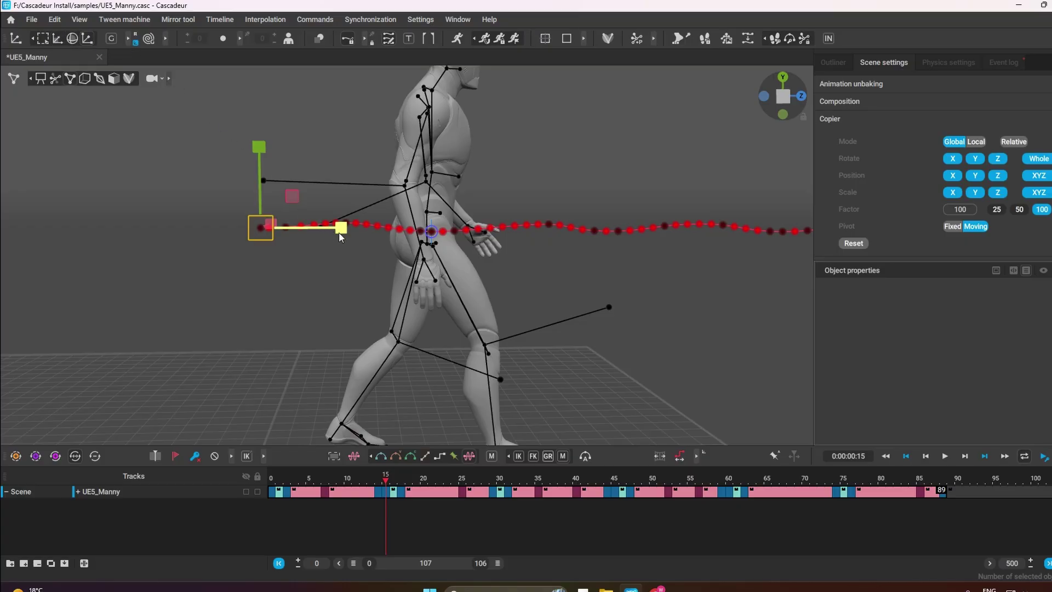
left_click_drag(339, 232, 261, 229)
- Inspect the in-place walk from several angles by scrubbing through the frames, ending at frame 0
left_click_drag(291, 285, 373, 276, "alt")
right_click_drag(372, 275, 484, 396)
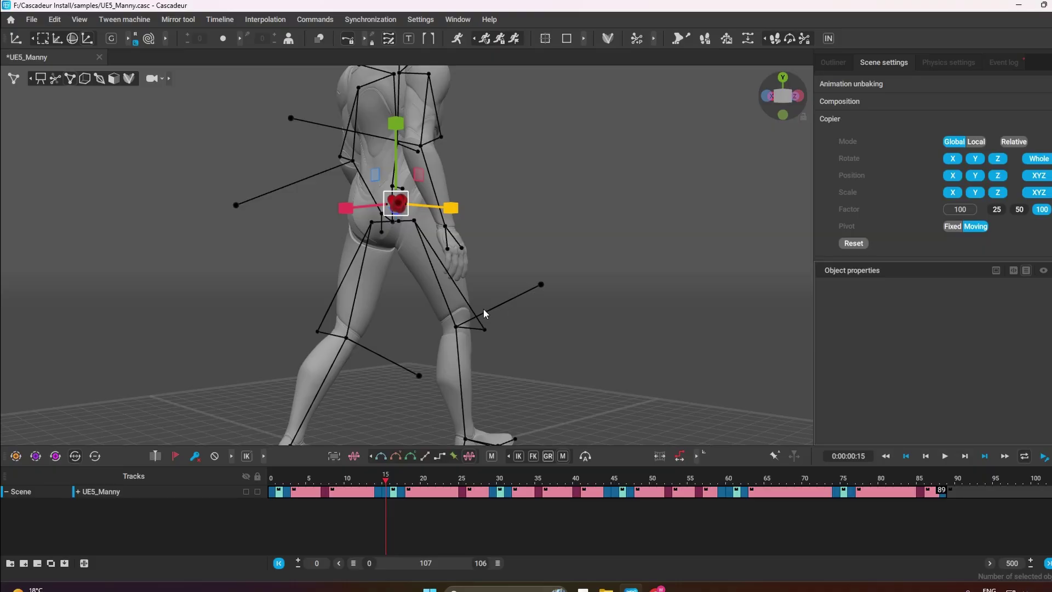
scroll(483, 308, "down", 3)
left_click(577, 356)
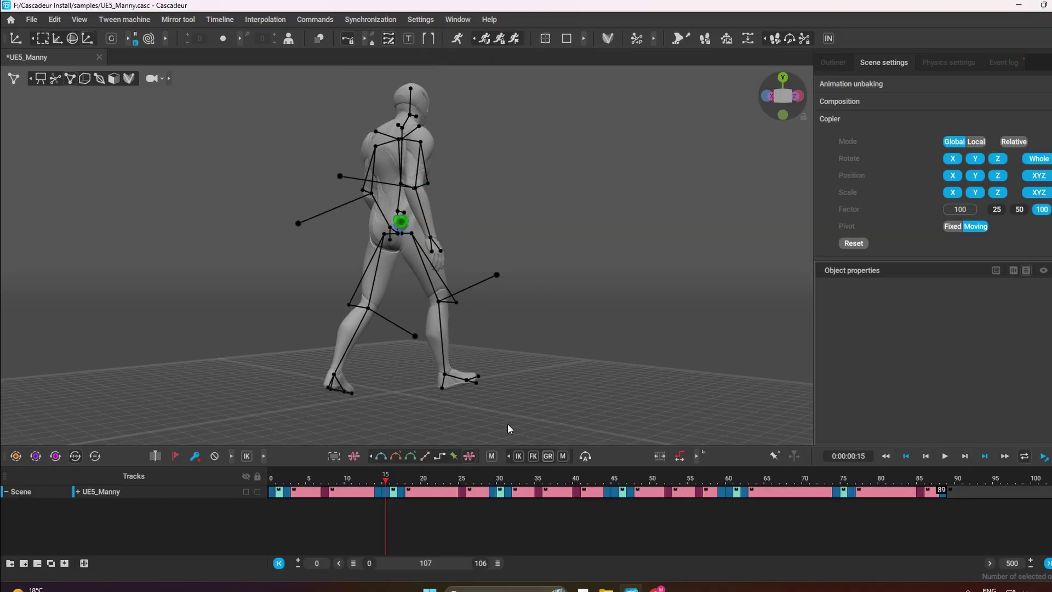
left_click_drag(291, 474, 416, 476)
left_click_drag(570, 335, 471, 346, "alt")
left_click_drag(313, 472, 219, 503)
- Try to extend the walk by cycling frames 0 to 88 across a longer timeline range
left_click_drag(503, 565, 756, 564)
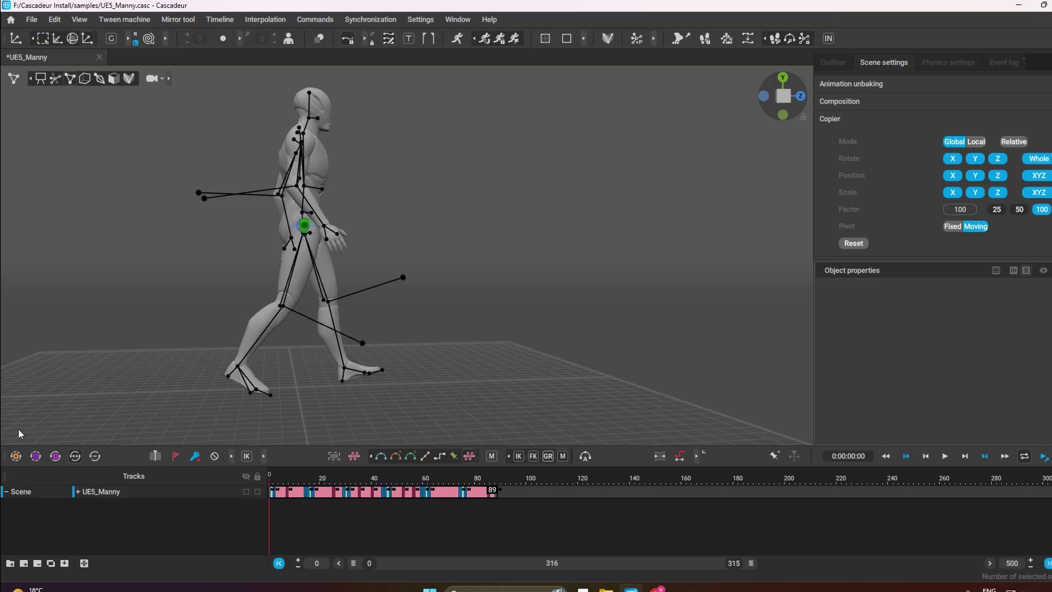
left_click_drag(752, 563, 595, 564)
left_click(644, 512)
left_click_drag(656, 494, 224, 492)
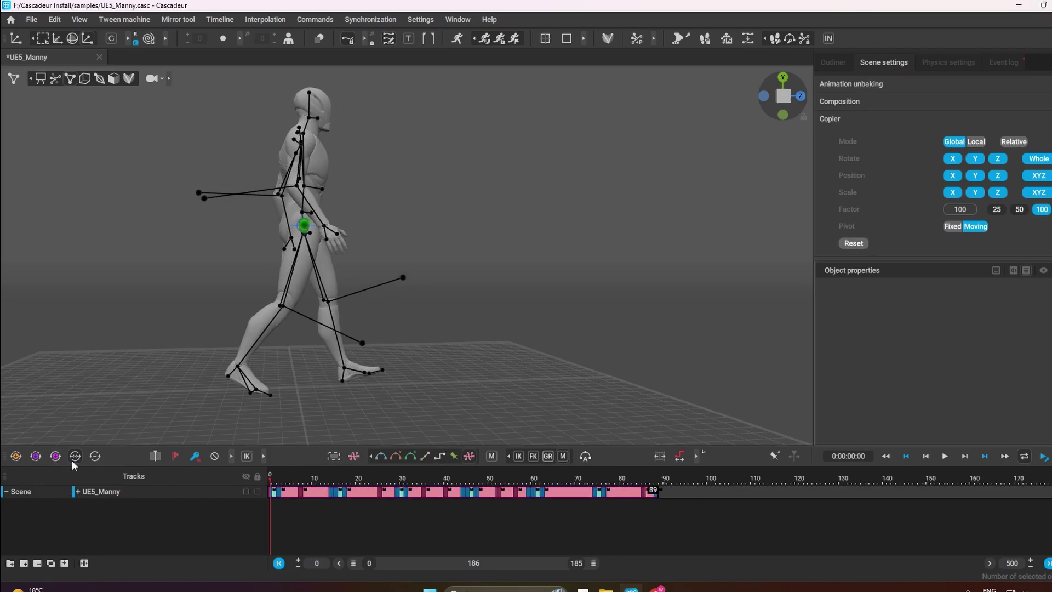
left_click_drag(597, 570, 861, 563)
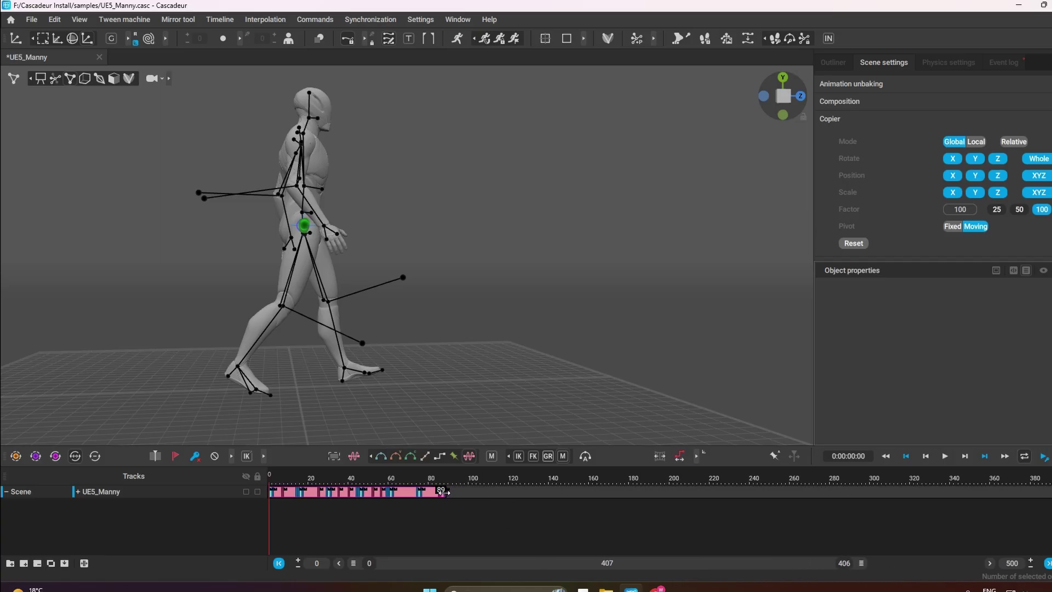
left_click_drag(445, 491, 995, 520)
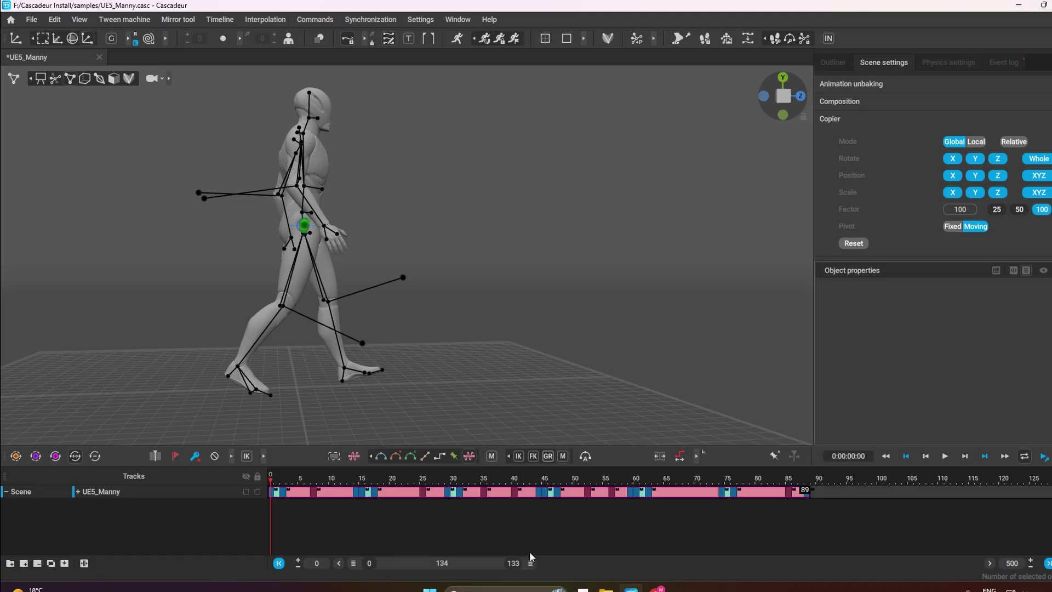
- Limit the visible timeline range to frame 88 and play the walk loop to check it
left_click_drag(527, 561, 466, 575)
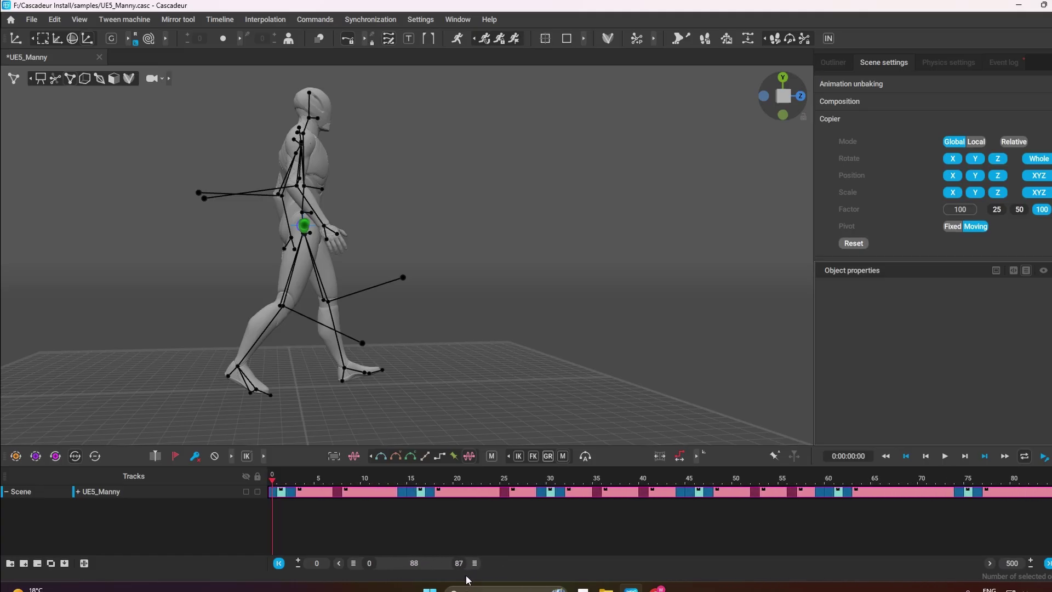
key("space")
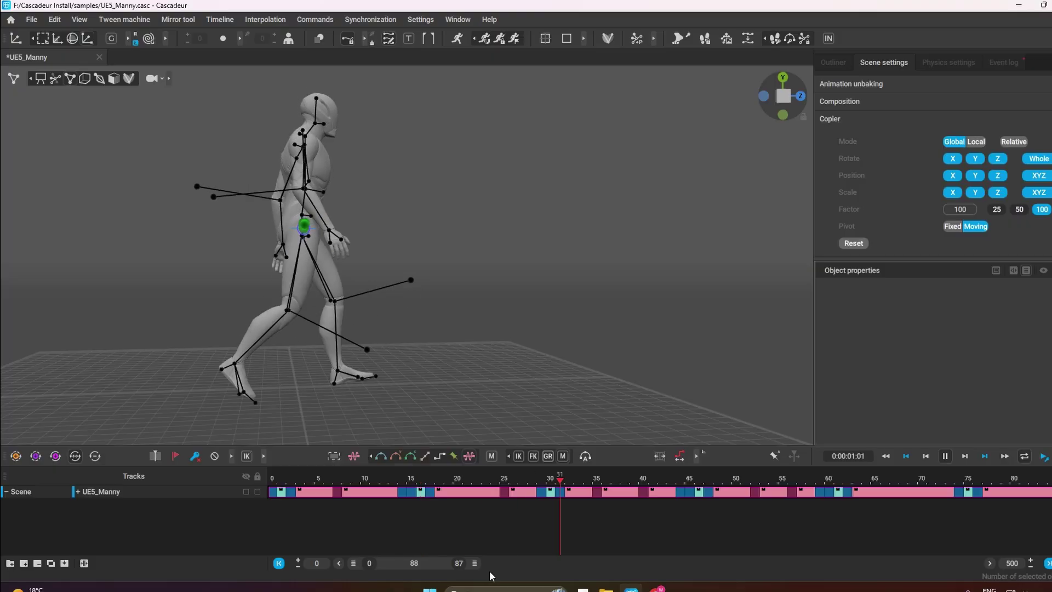
left_click_drag(476, 565, 476, 567)
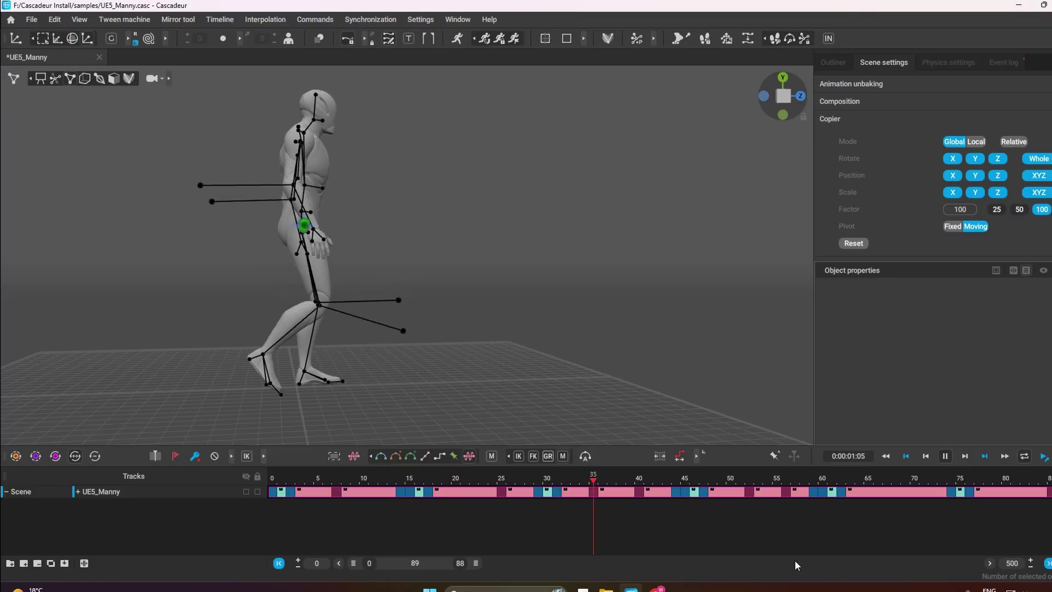
key("space")
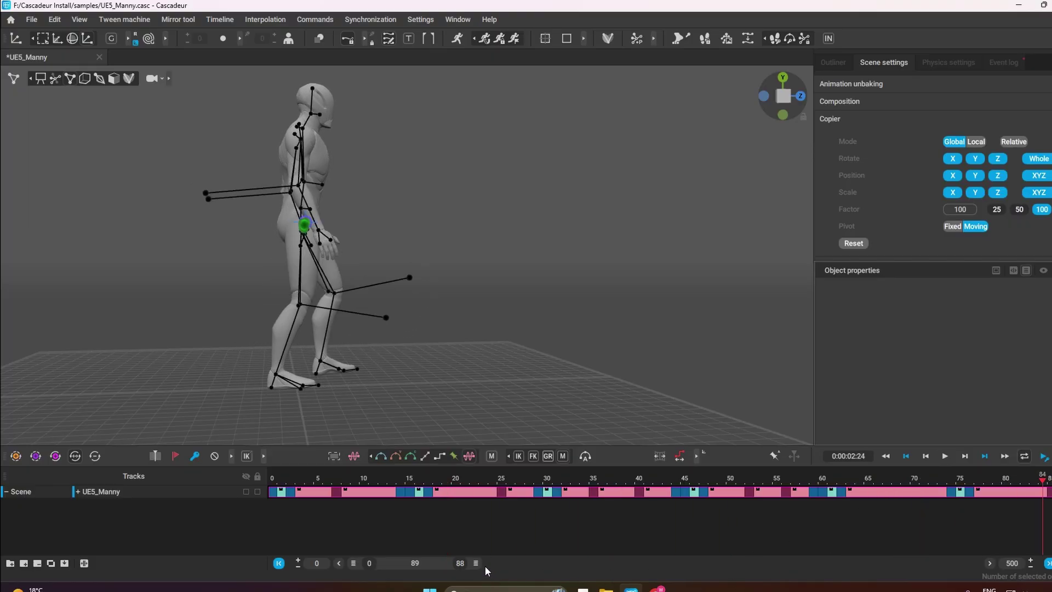
- Extend the visible timeline range to frame 216
left_click_drag(485, 566, 634, 566)
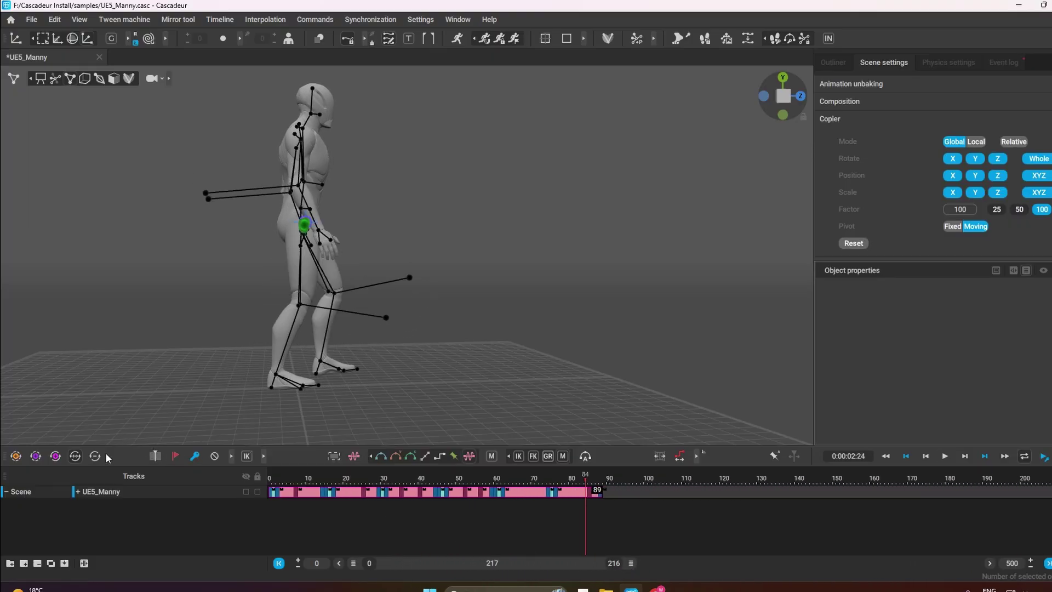
left_click(56, 458)
- Create a new scene and load the UE5 Manny sample model
left_click(31, 20)
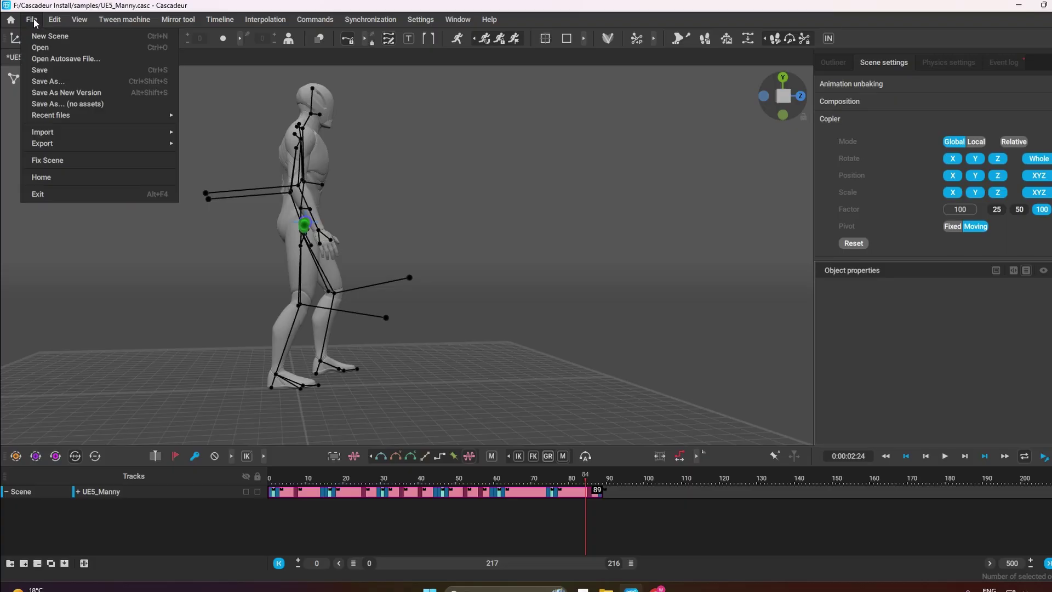
left_click(42, 36)
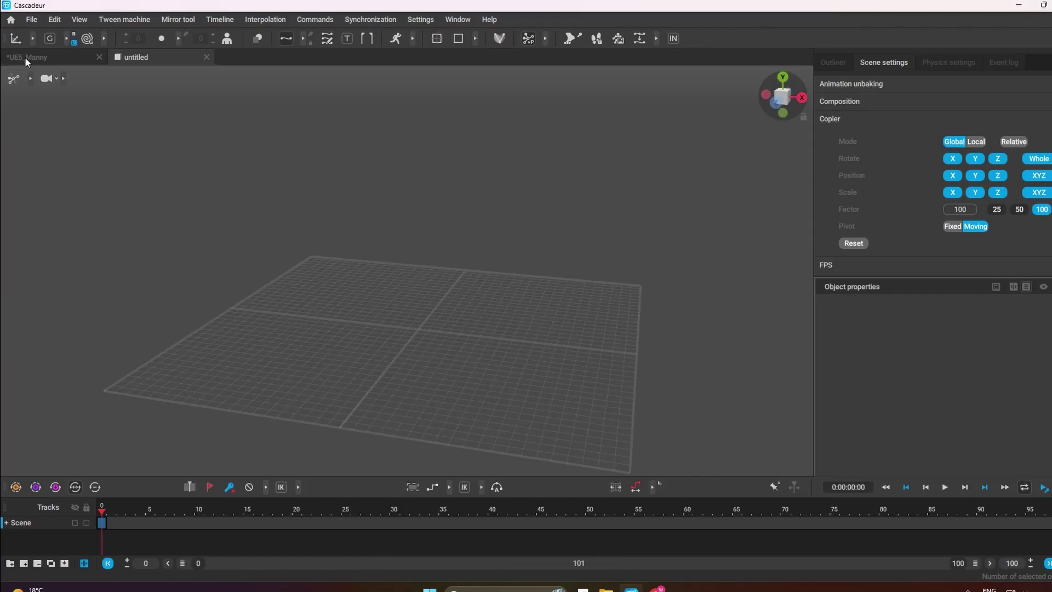
left_click(10, 22)
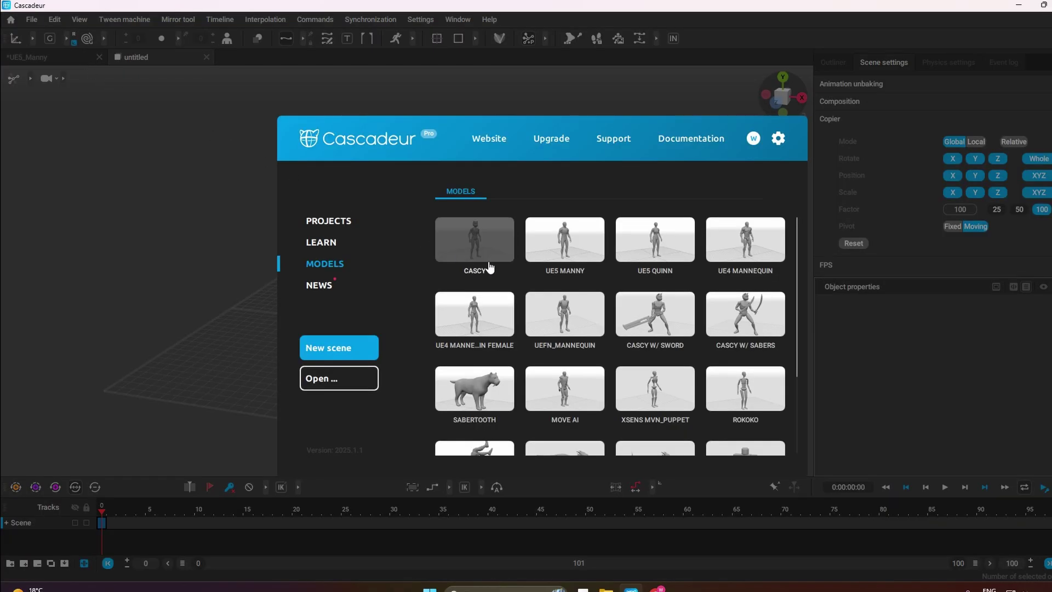
left_click(544, 264)
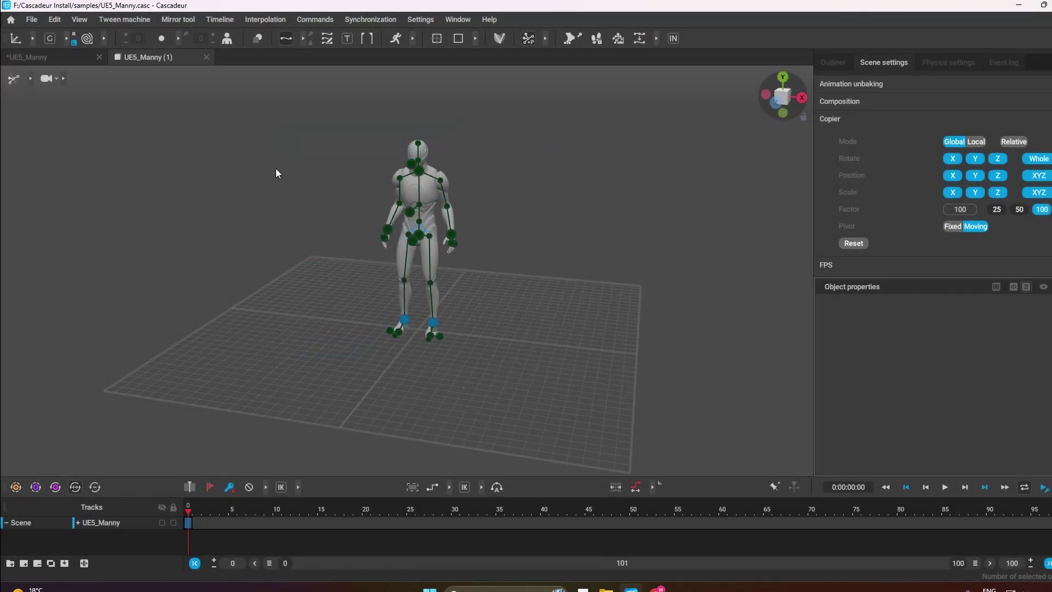
- Return to the original UE5_Manny scene, select frames 0 to 88, and key every frame in that interval
left_click(81, 58)
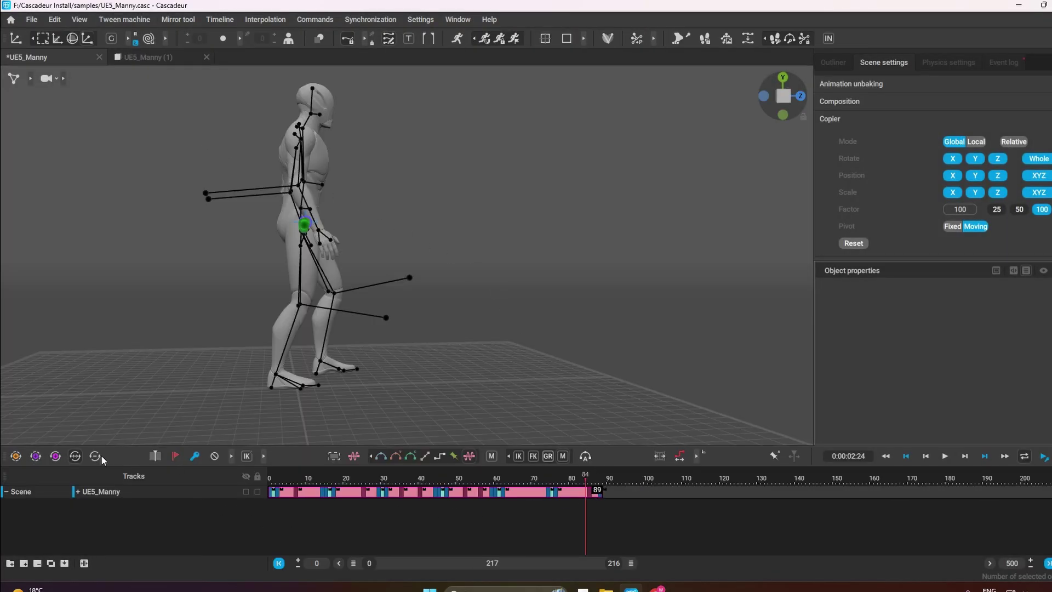
left_click(645, 526)
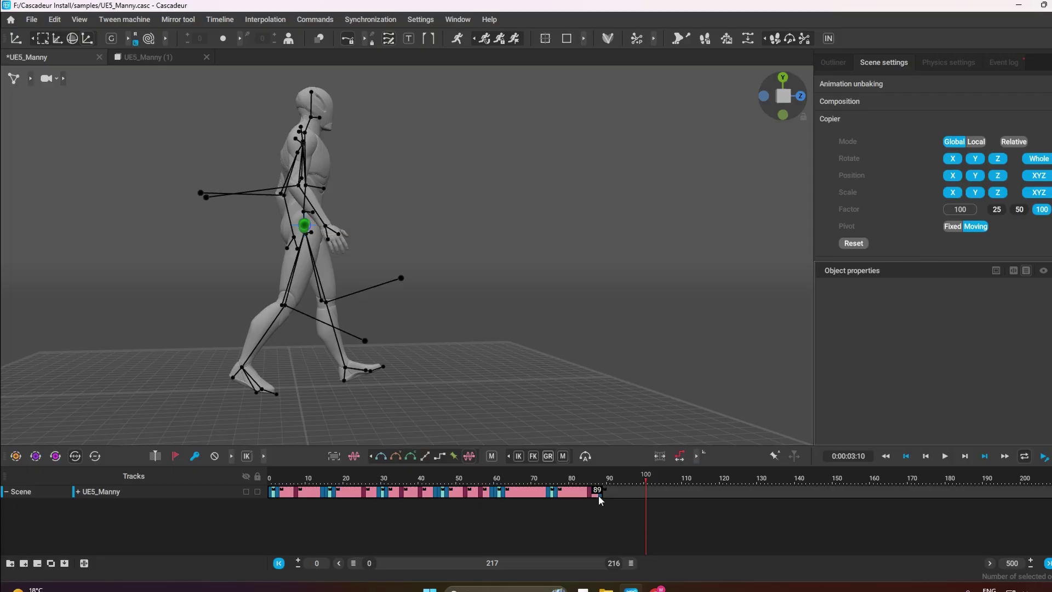
left_click_drag(600, 496, 220, 495)
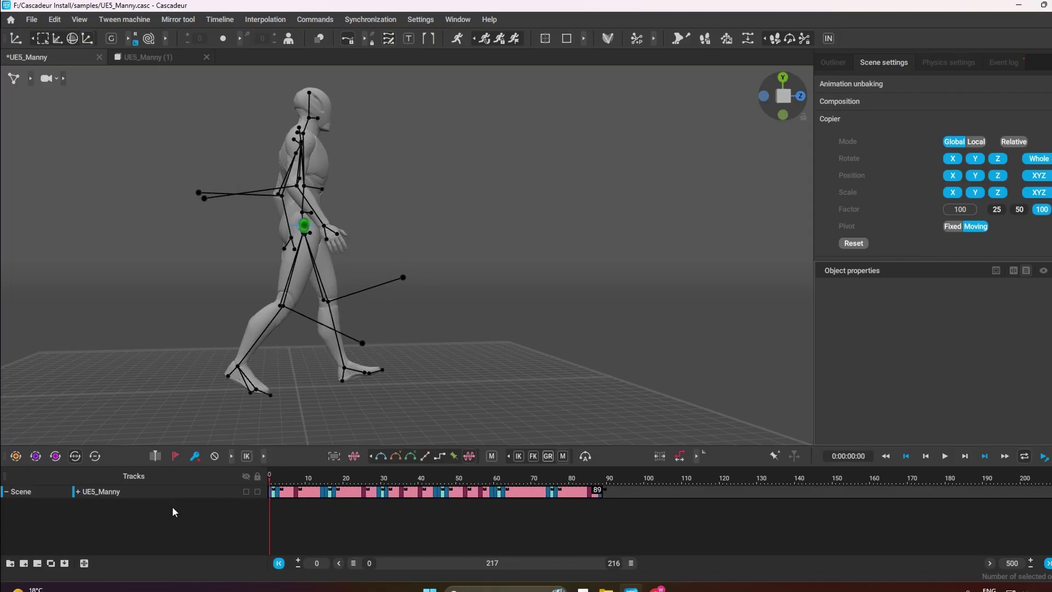
key("ctrl+z")
- Turn off trajectory editing, then select and copy the character's body point controllers for frames 0 to 88
left_click_drag(118, 67, 585, 447)
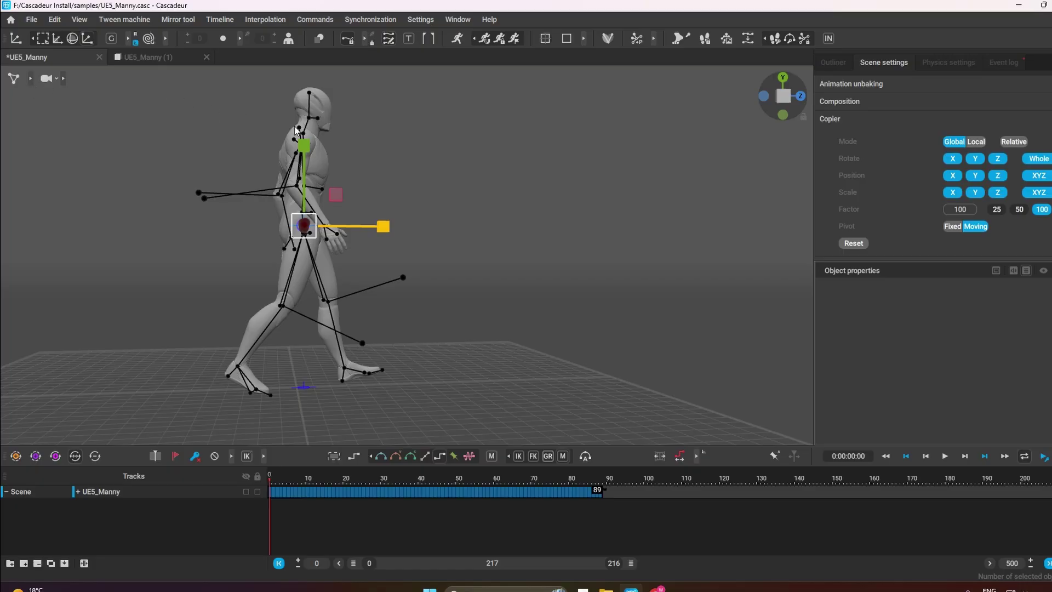
left_click(388, 41)
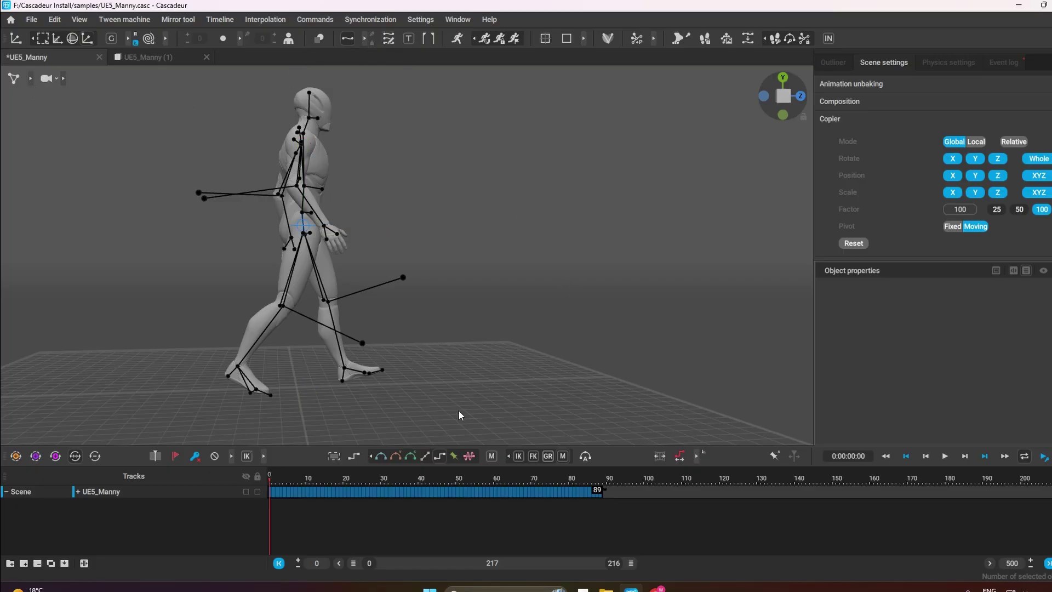
left_click_drag(482, 438, 35, 77)
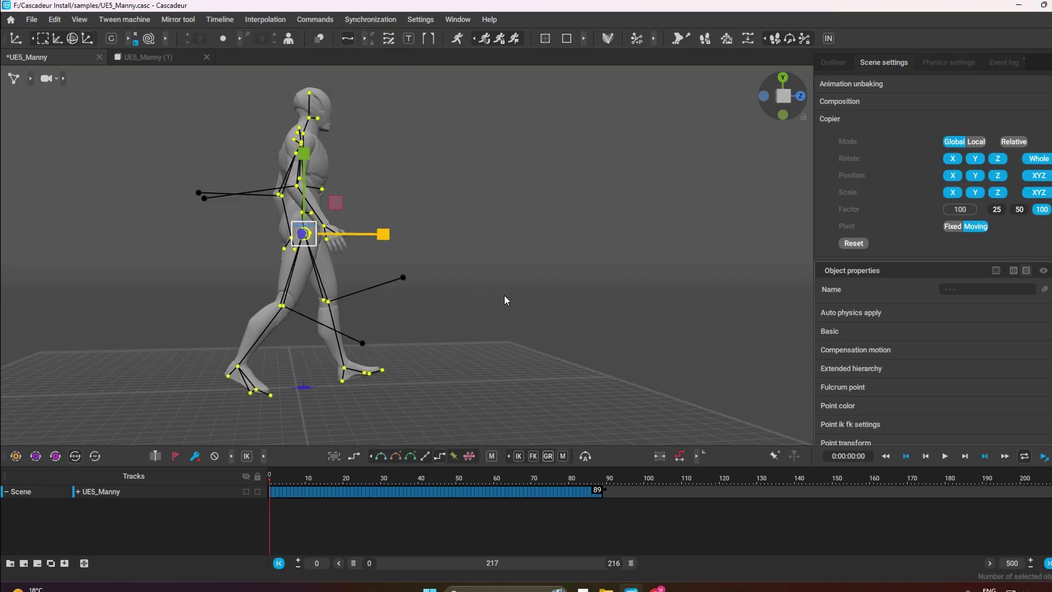
- In the new UE5_Manny scene, select all body point controllers over frames 0 to 90 and paste the copied walk
left_click(162, 59)
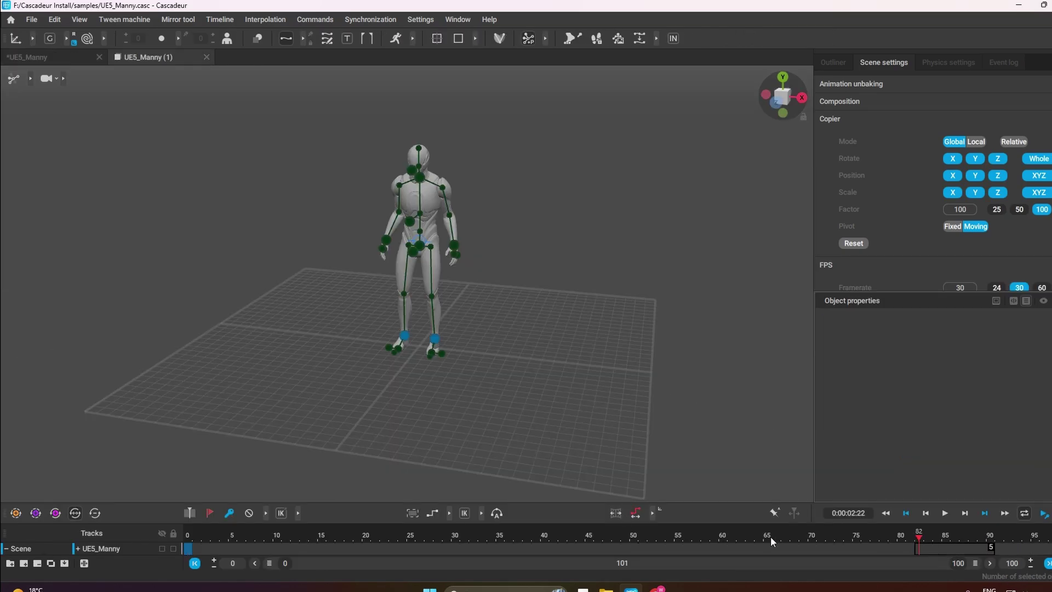
left_click(31, 79)
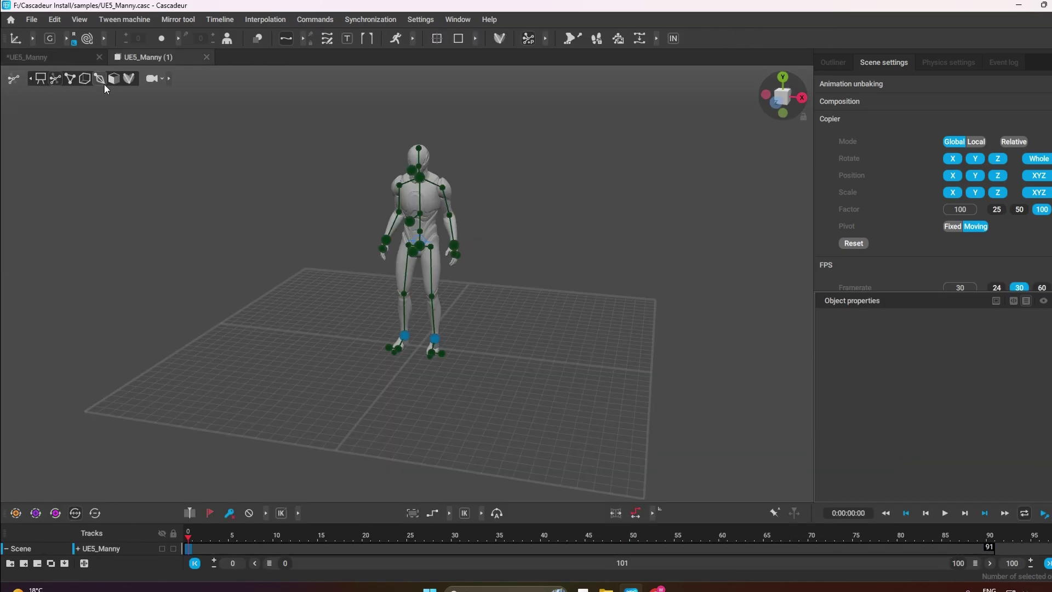
left_click(75, 79)
left_click_drag(296, 106, 722, 452)
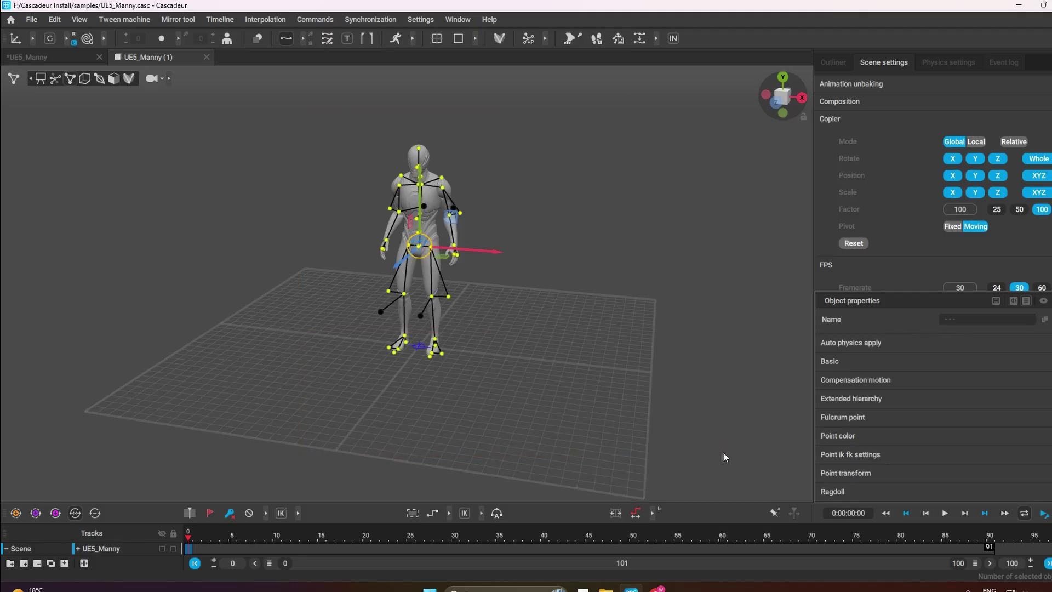
key("ctrl+v")
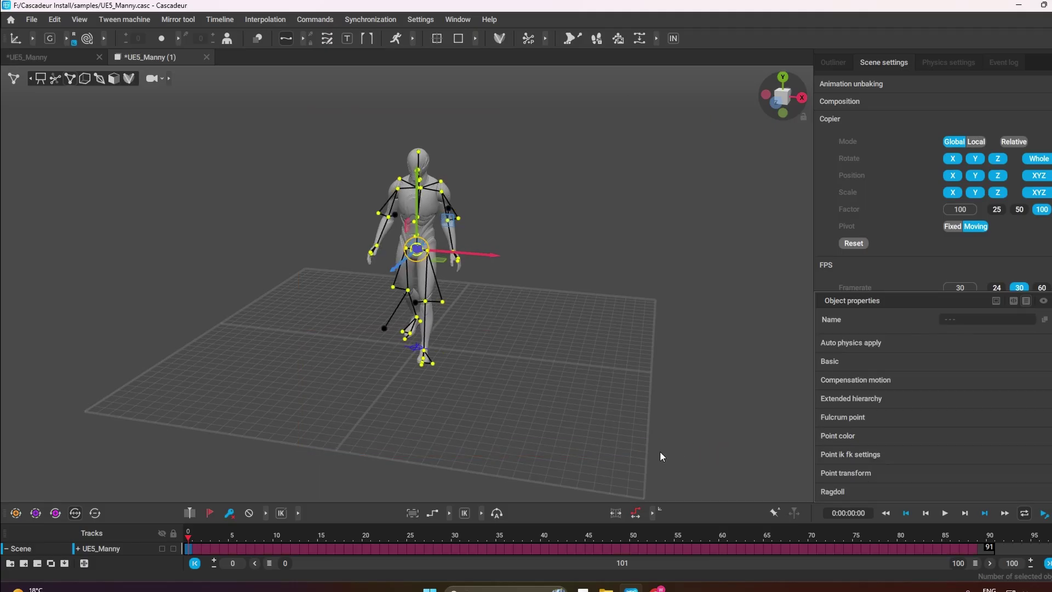
- Expand the character's tracks and key every frame from 1 to 88 on the arms track, then collapse the tracks
left_click_drag(474, 395, 676, 363, "alt")
left_click_drag(274, 534, 79, 485)
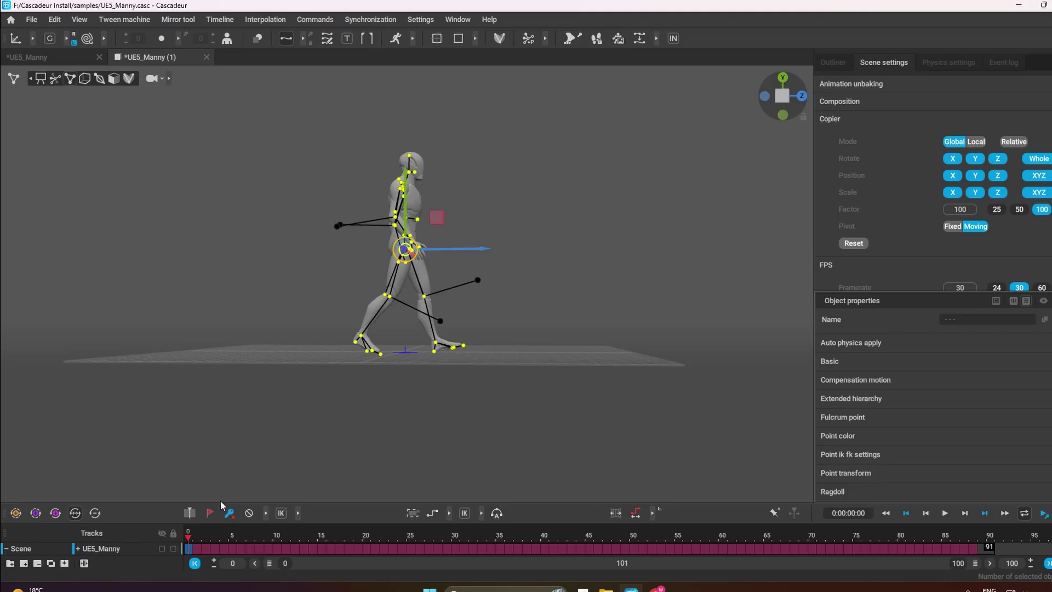
left_click_drag(221, 502, 217, 412)
left_click(78, 459)
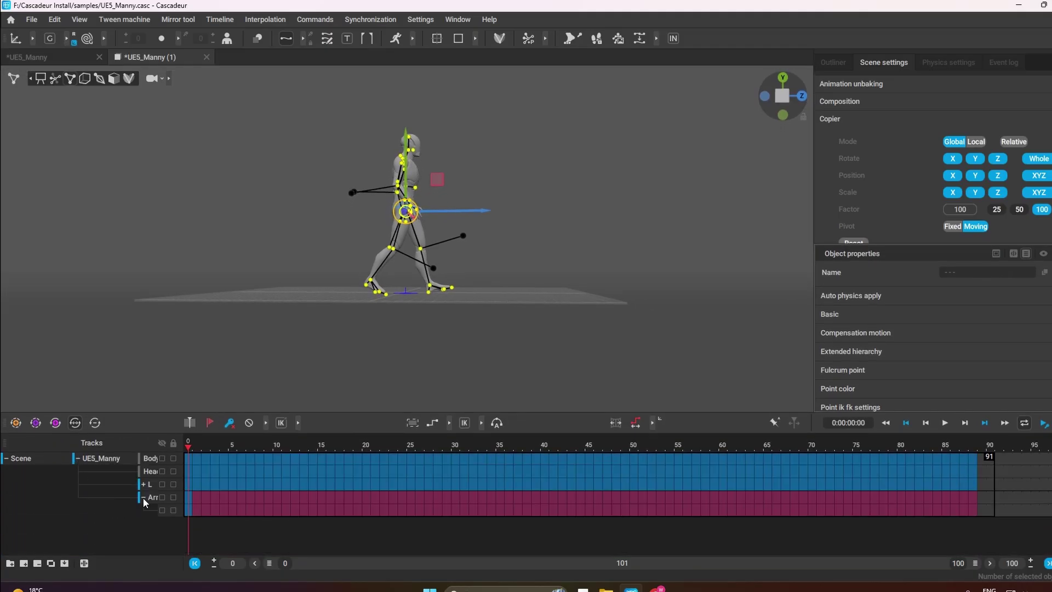
left_click_drag(188, 498, 972, 503)
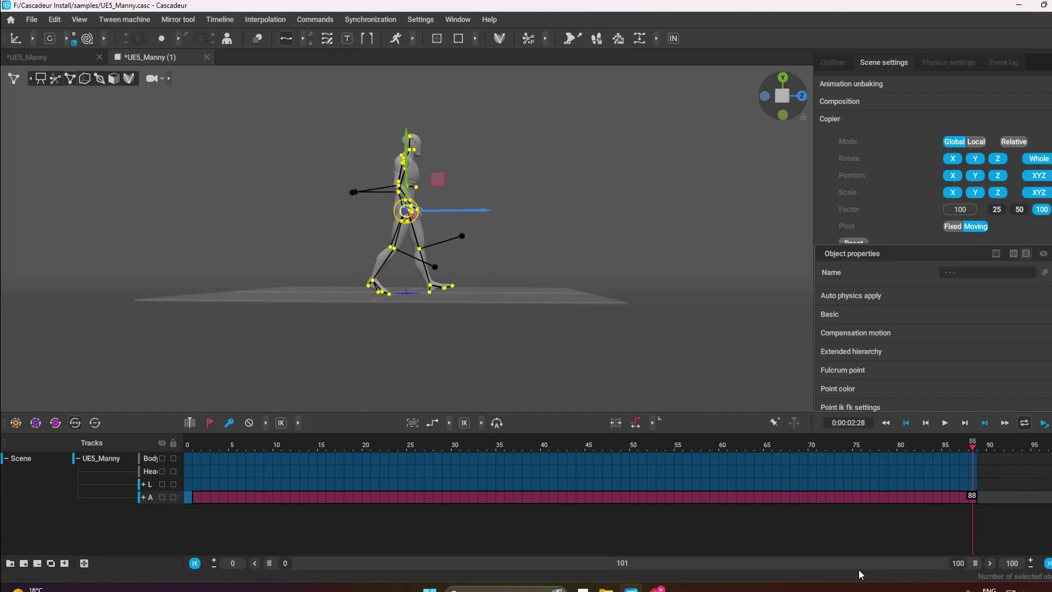
key("f")
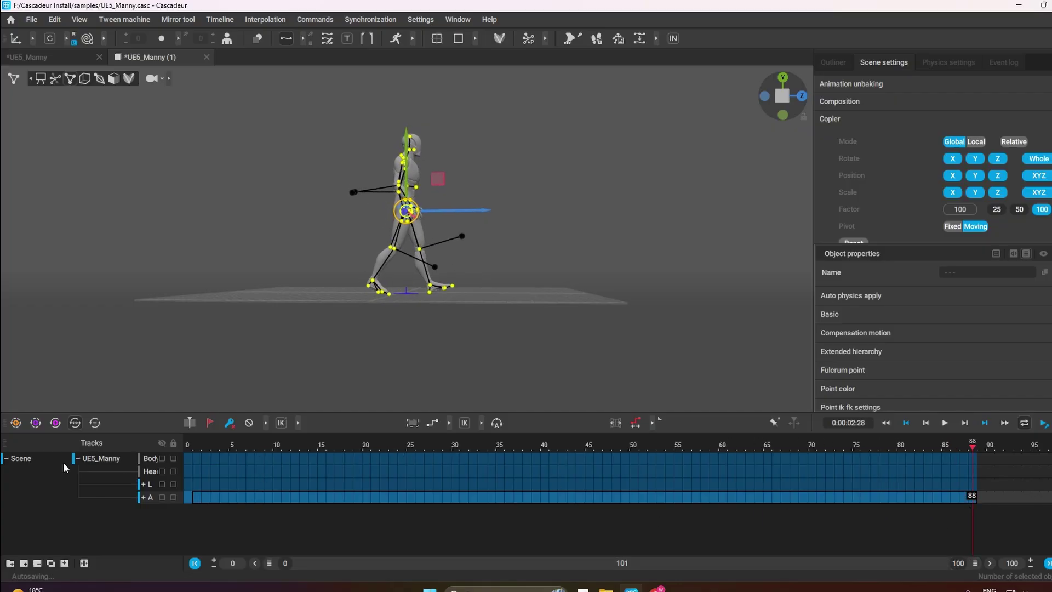
left_click(79, 459)
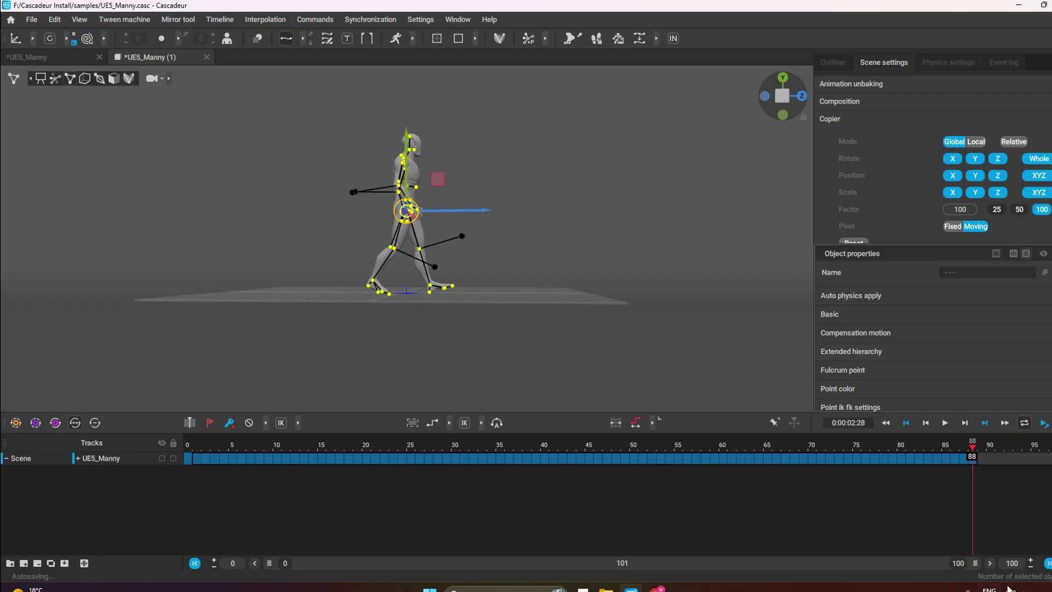
- Set the scene's last frame to 500 and the visible timeline range to end at frame 143
double_click(1017, 562)
type("500")
key("Return")
left_click_drag(406, 564, 481, 569)
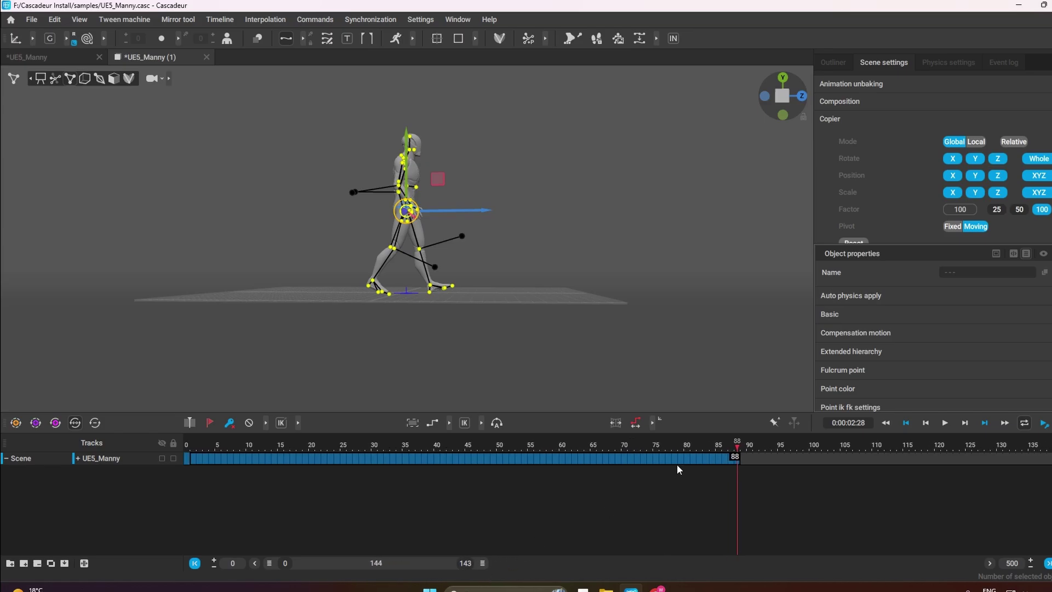
- Create a cycle from the keyed walk and extend its repeats along the timeline to frame 500
left_click_drag(488, 562, 981, 557)
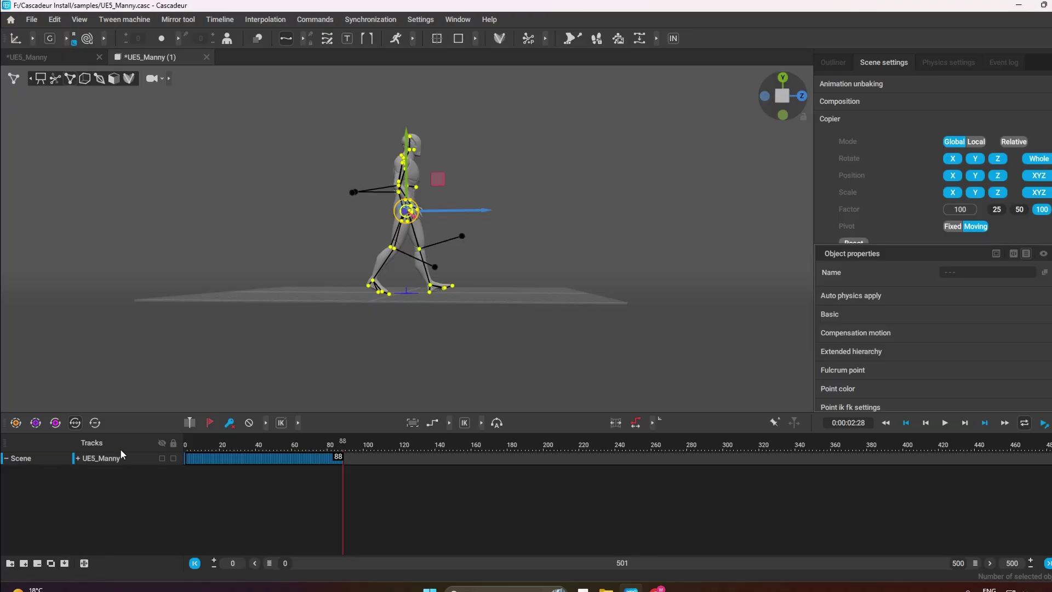
left_click(55, 422)
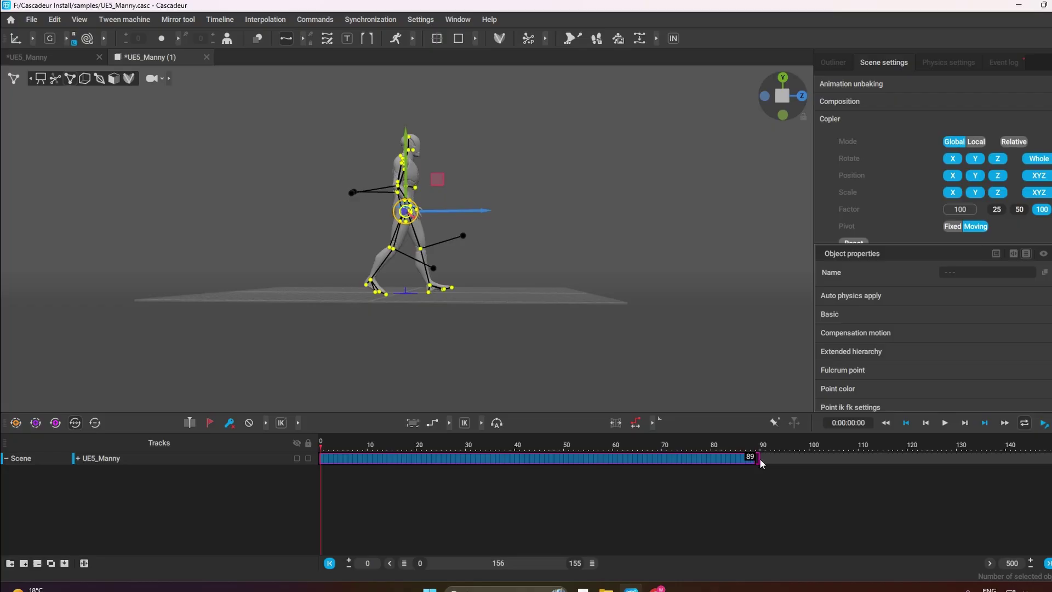
left_click_drag(761, 463, 1040, 487)
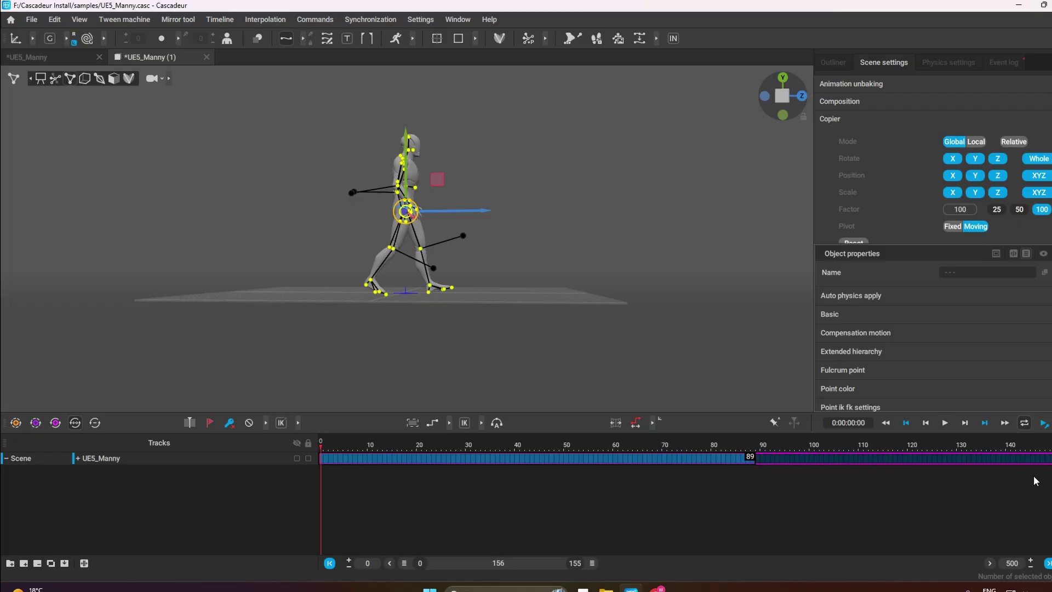
key("ctrl+z")
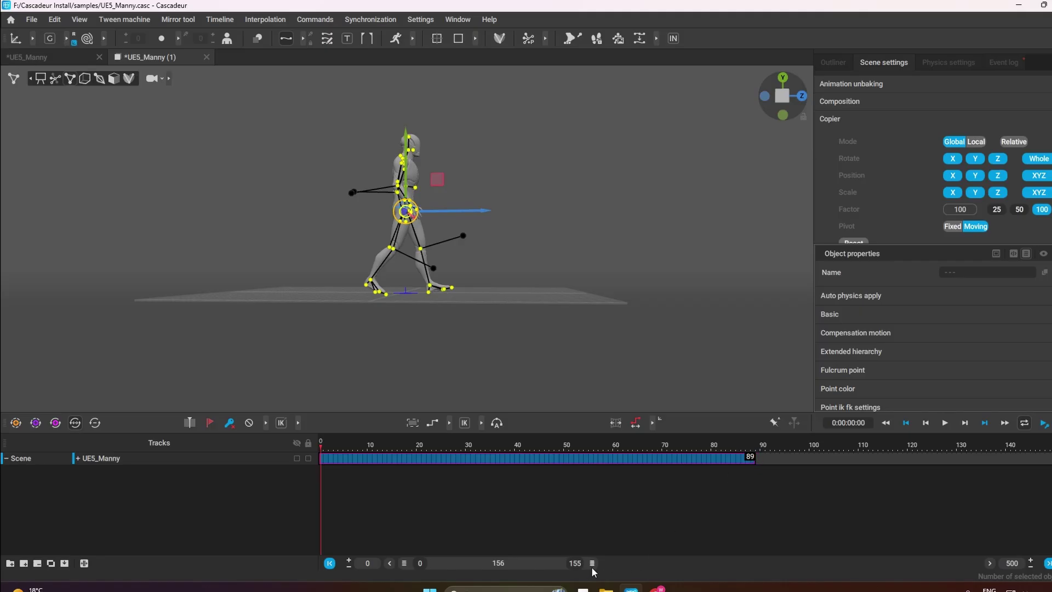
left_click_drag(592, 564, 975, 564)
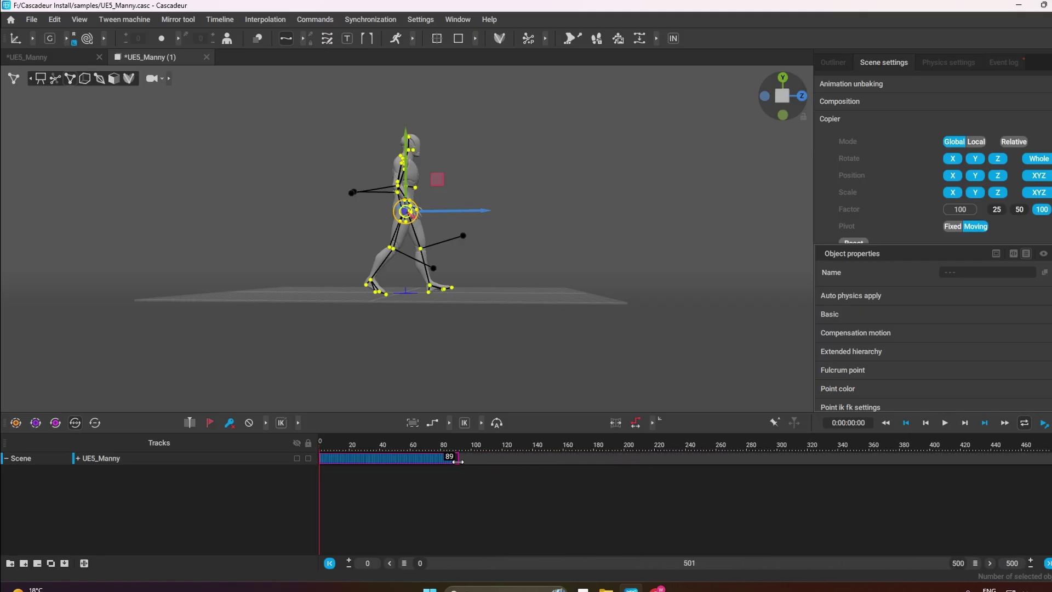
left_click_drag(455, 460, 1050, 497)
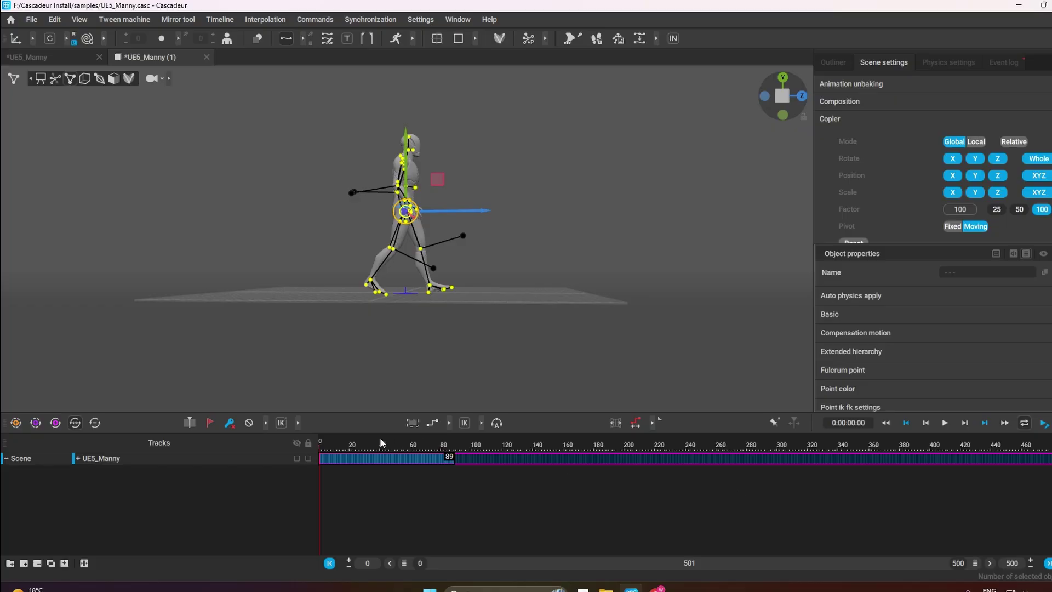
- Hide the rig controls and play back the looped walk, viewing the character from the front and side
left_click(40, 79)
scroll(255, 258, "up", 4)
left_click(248, 248)
left_click_drag(249, 248, 100, 273, "alt")
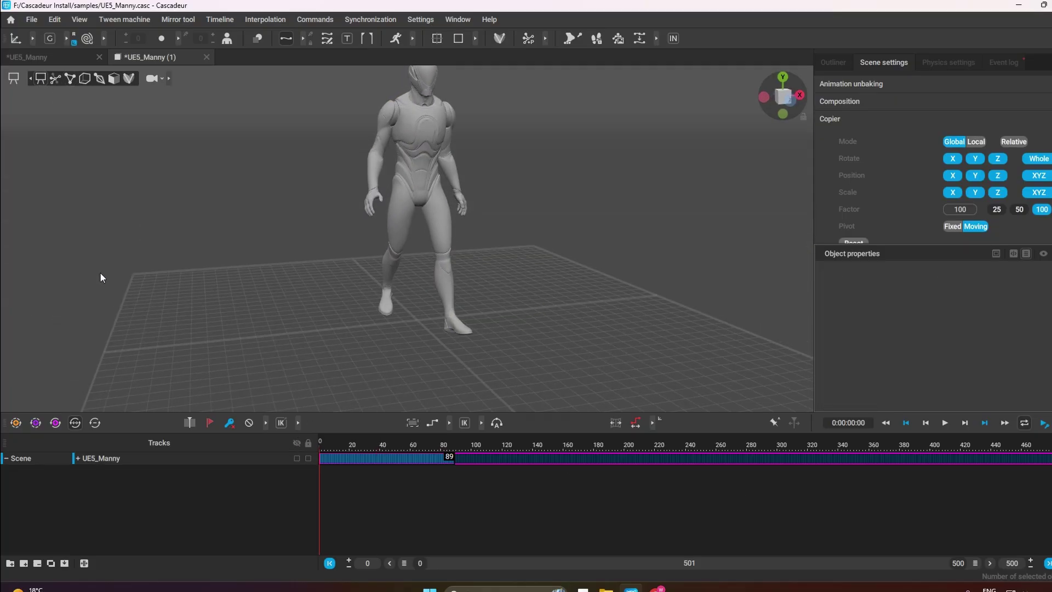
key("space")
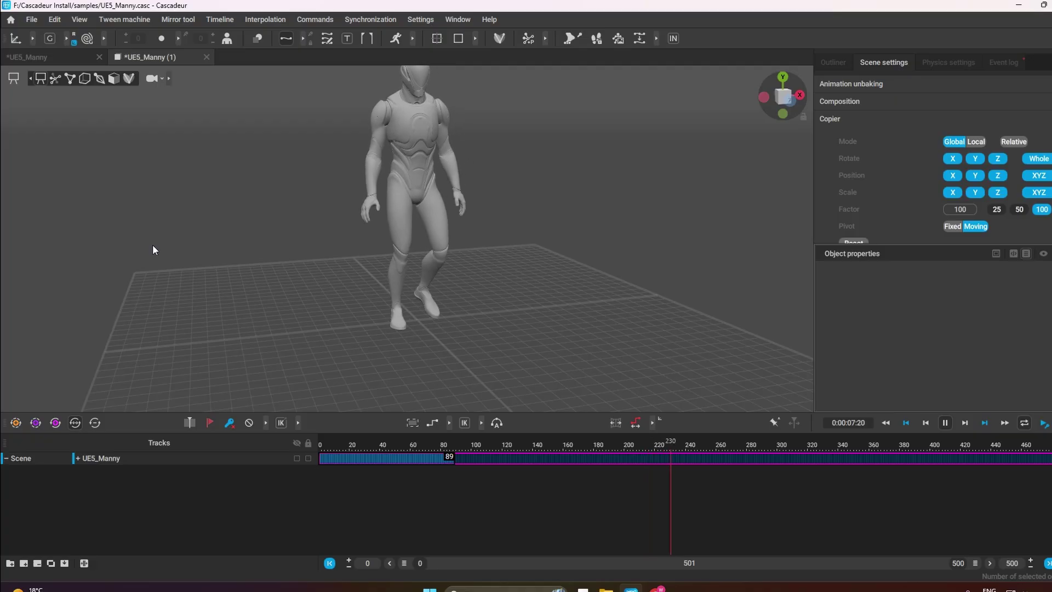
right_click_drag(152, 245, 254, 261)
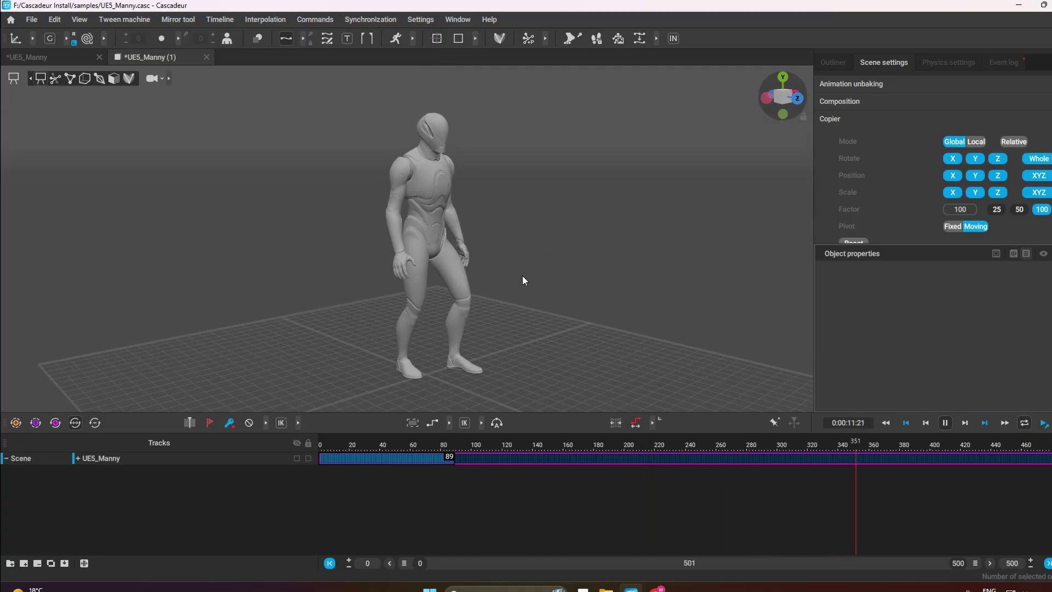
key("space")
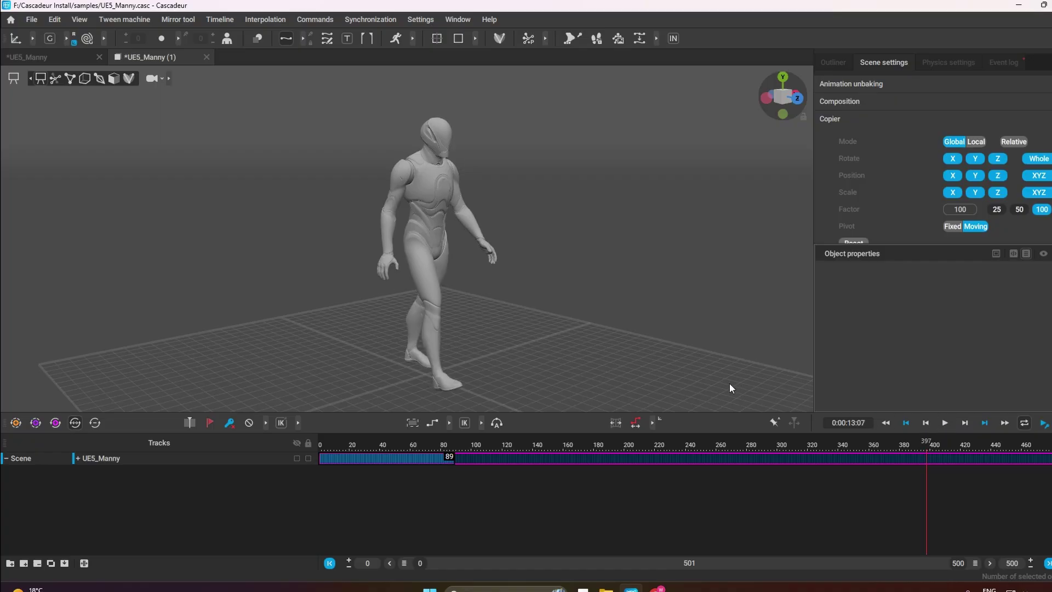
- Return to frame 0 and undo the cycle's extension beyond the keyed walk
key("Home")
key("ctrl+a")
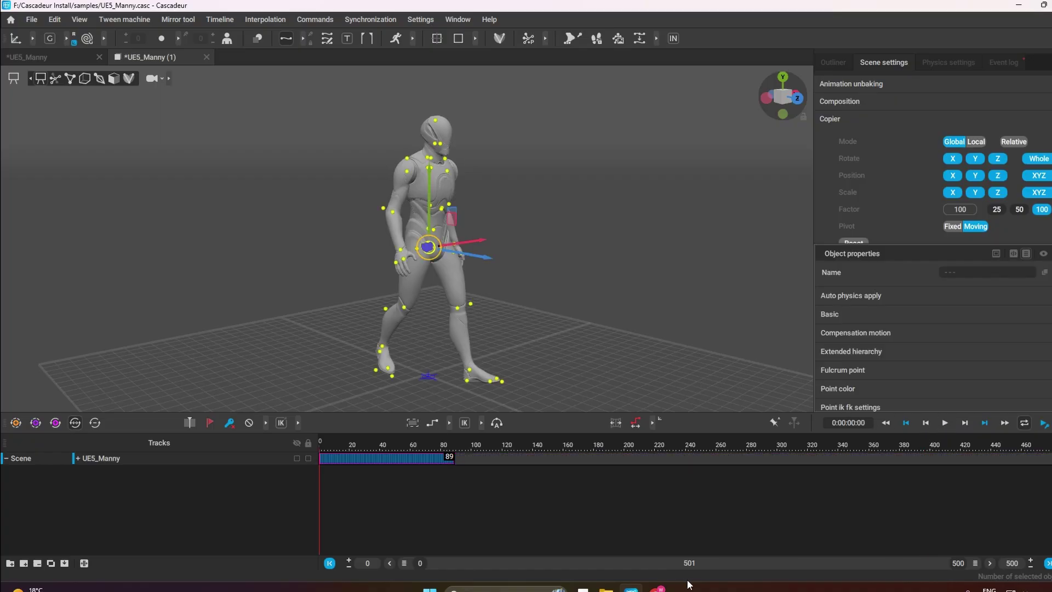
left_click_drag(975, 563, 593, 563)
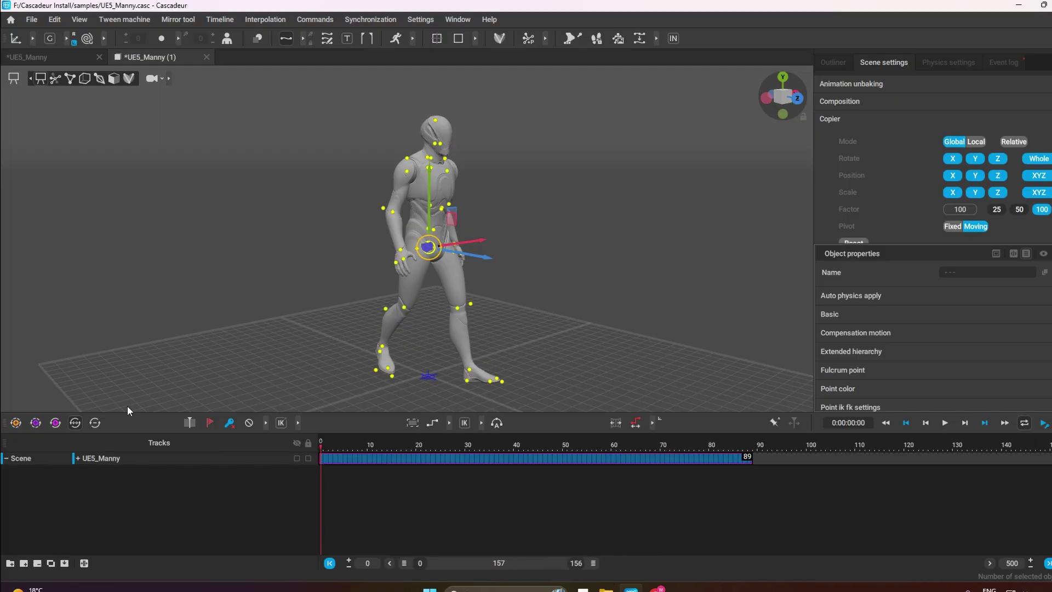
- Unbake the animation over walk frames 0 to 88, then scrub to frame 79 to check the resulting intervals
left_click(823, 499)
left_click_drag(751, 463, 320, 461)
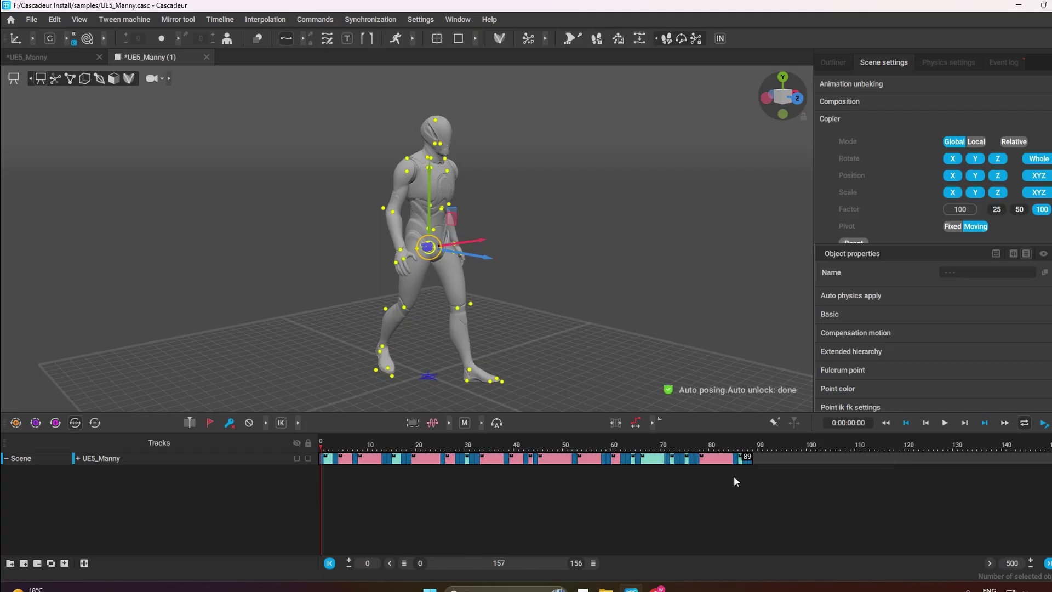
left_click(691, 450)
mouse_move(690, 451)
left_mouse_down()
mouse_move(752, 458)
mouse_move(705, 458)
left_mouse_up()
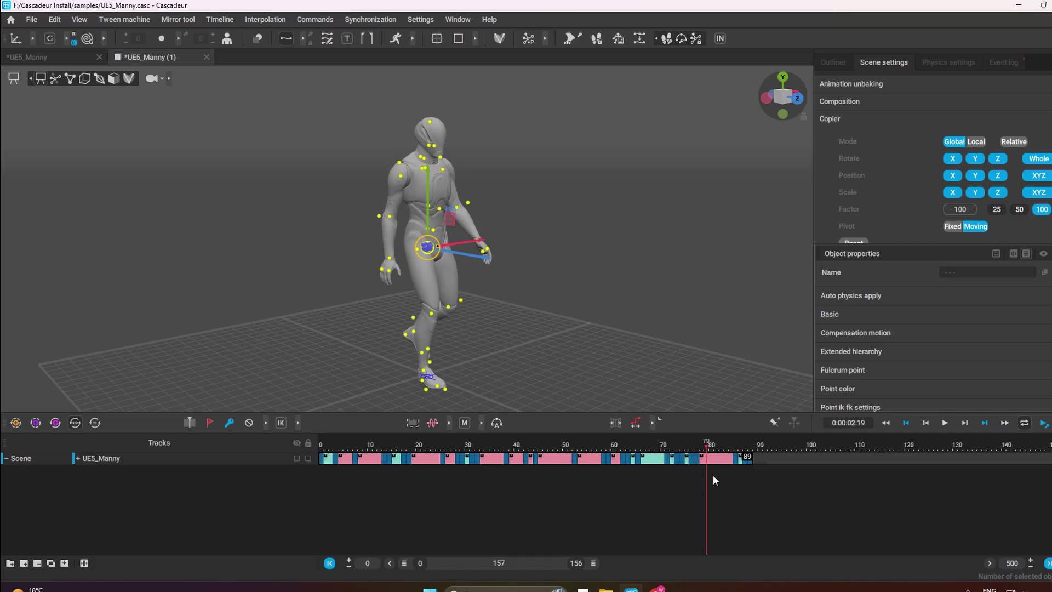
- Create a cycle from the unbaked walk and extend its repeats along the timeline to frame 500
left_click(55, 426)
left_click_drag(602, 564, 975, 565)
left_click_drag(458, 459, 1049, 480)
- Hide the rig controls and play back the unbaked looping walk from the front
left_click(15, 39)
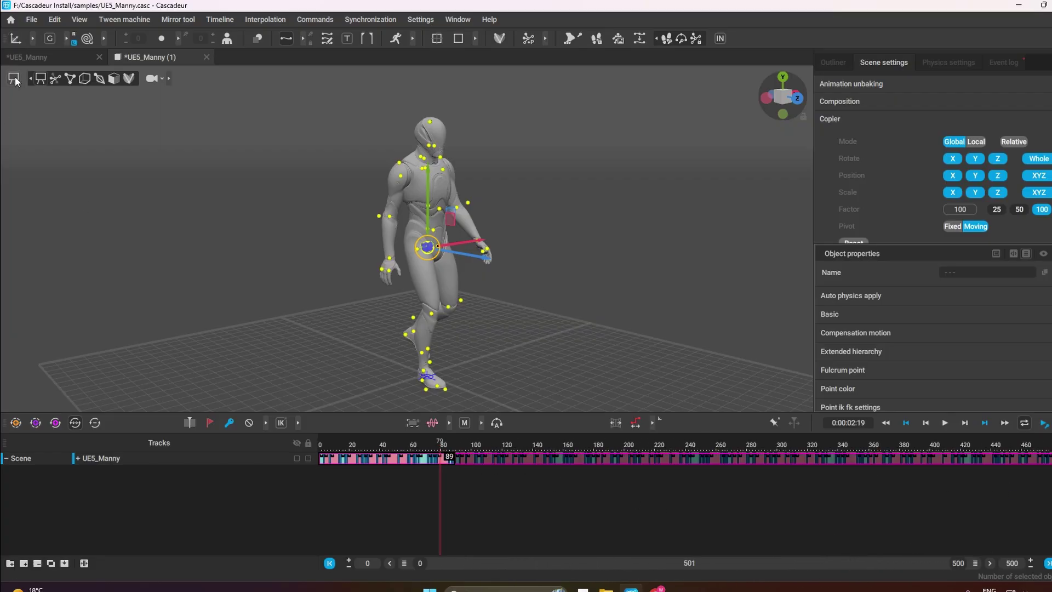
left_click(695, 306)
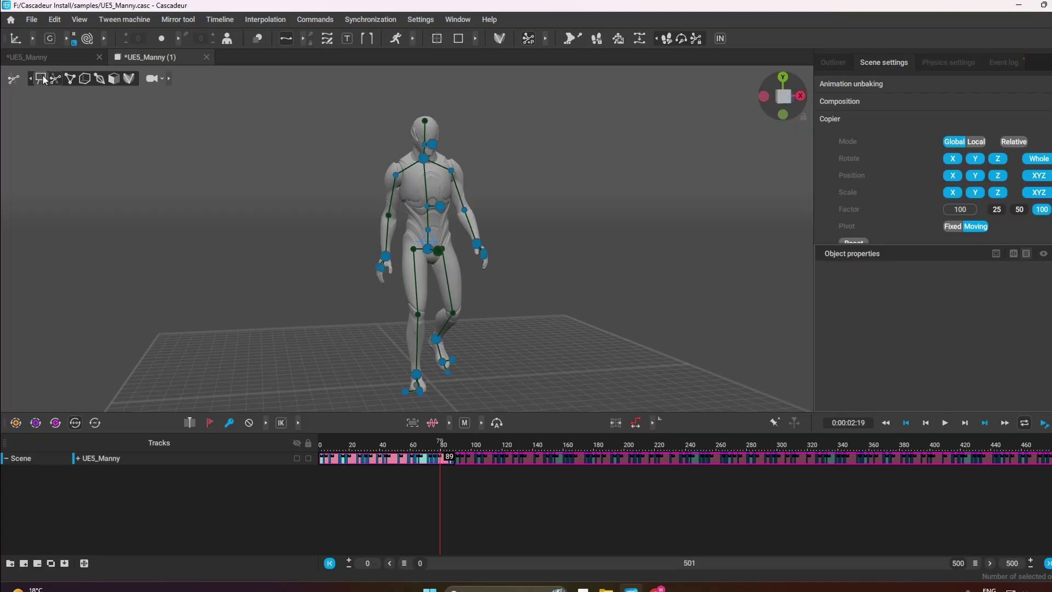
key("space")
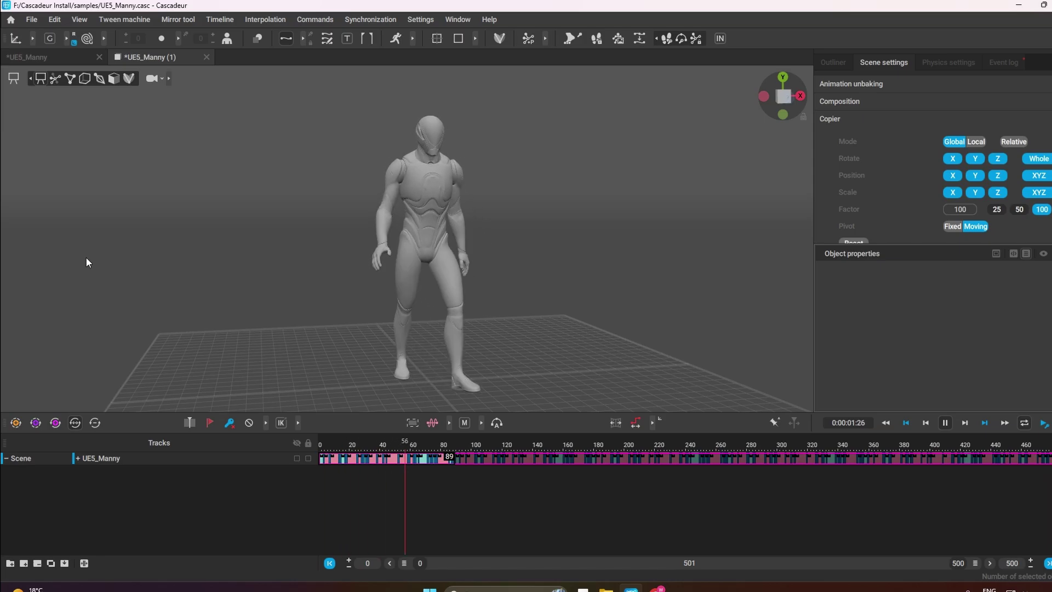
left_click(945, 423)
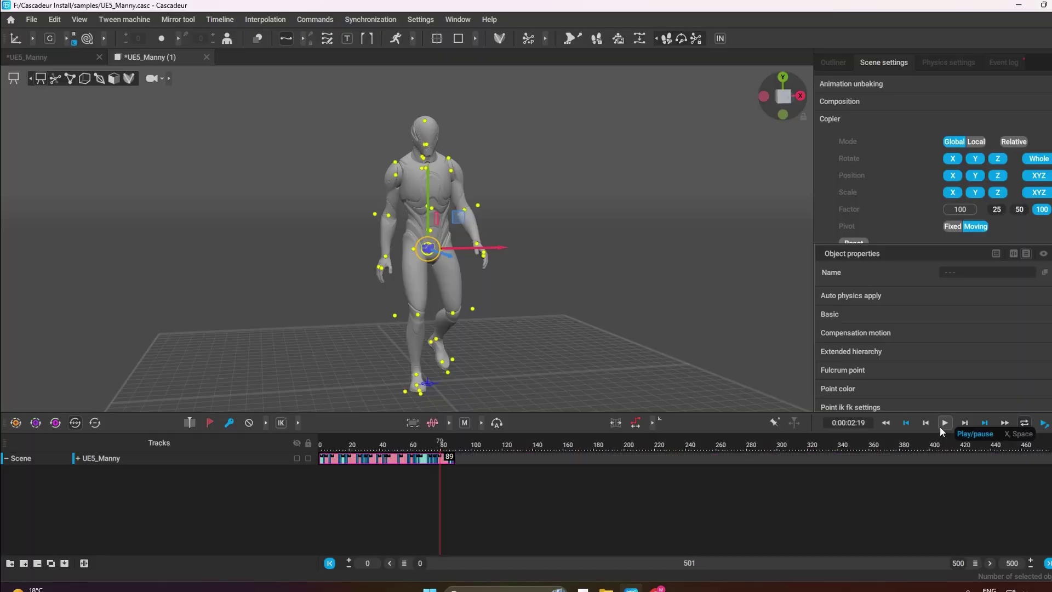
- Scrub and play the walk around frames 31 to 68 to examine the motion between its keys
left_click_drag(975, 562, 548, 562)
left_click_drag(577, 444, 513, 444)
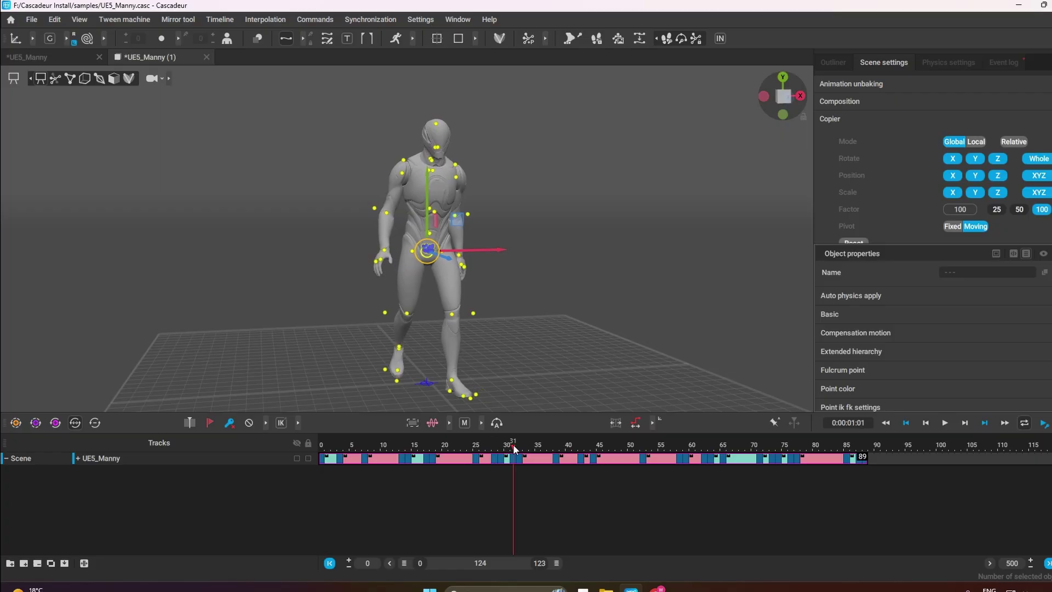
key("space")
left_click_drag(669, 445, 696, 458)
key("space")
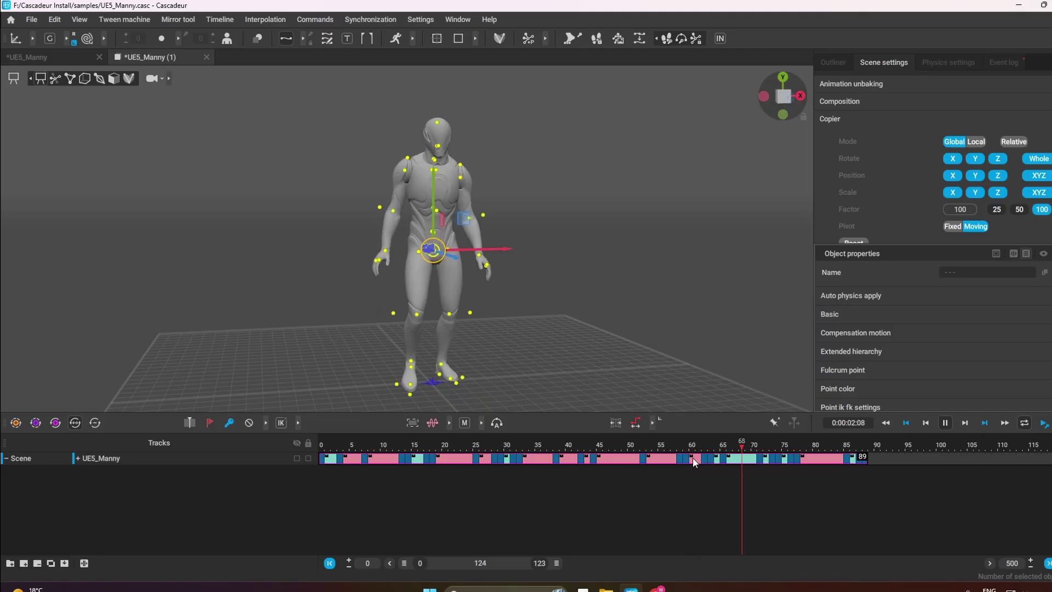
key("space")
- Change the short blue intervals around frames 61, 74, 76 and 87 to the neighbouring curved interpolation, and return to frame 0
left_click(697, 455)
left_click(700, 458)
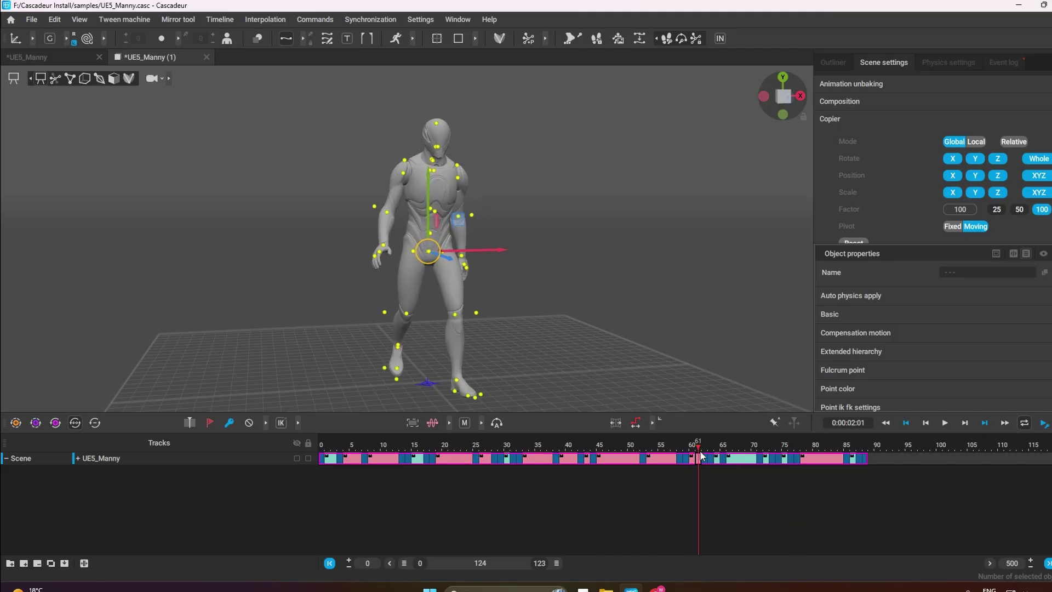
left_click(775, 460)
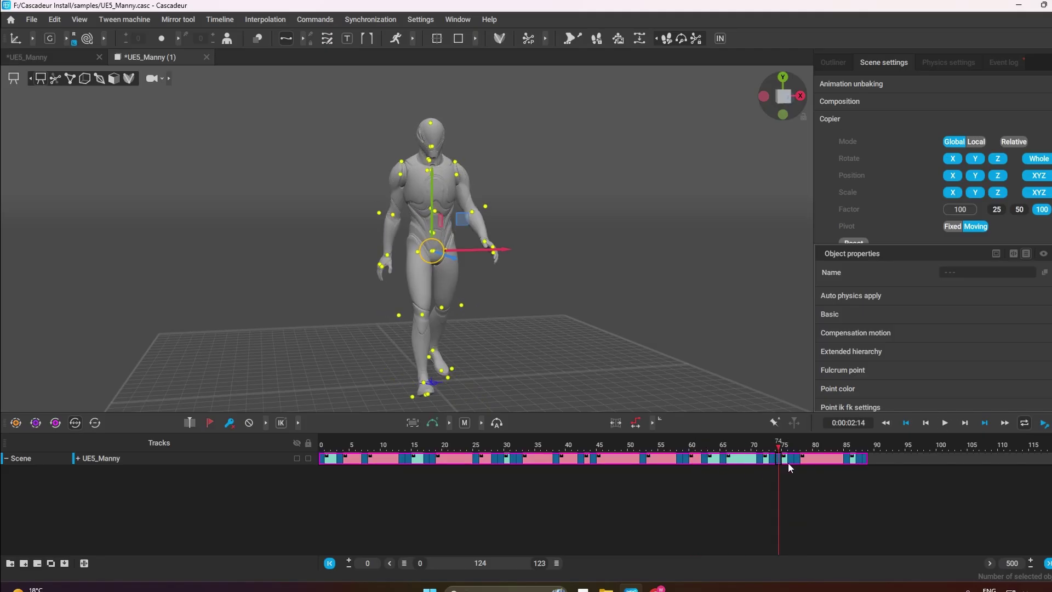
left_click(797, 461)
left_click(789, 462)
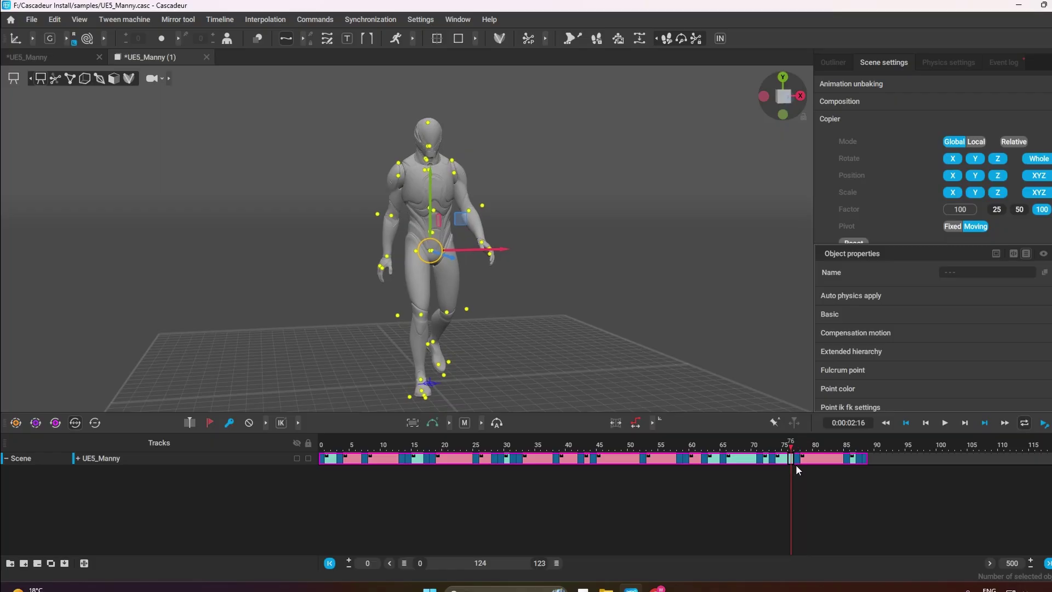
left_click(857, 459)
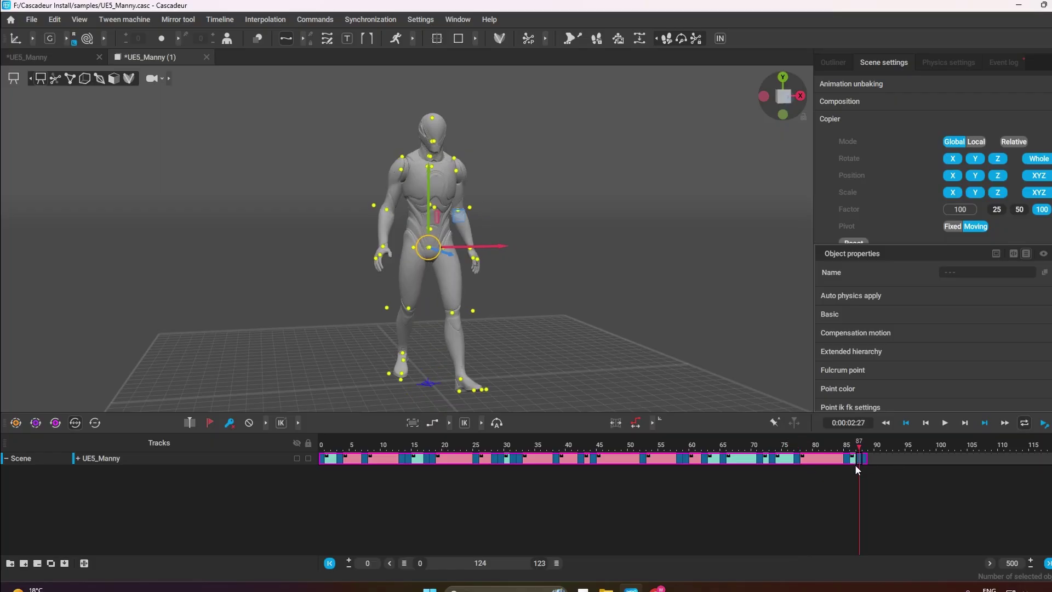
left_click(851, 448)
left_click_drag(851, 446, 267, 451)
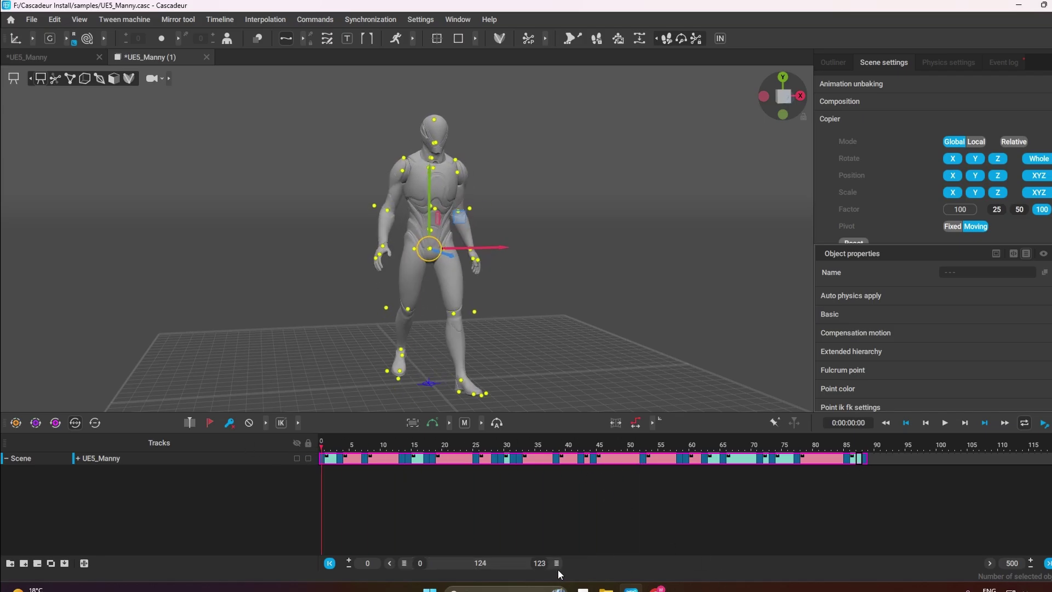
- Extend the walk cycle's repeats past frame 300 again and play back the loop
left_click_drag(557, 565, 792, 563)
left_click_drag(522, 460, 1022, 491)
left_click_drag(624, 444, 8, 188)
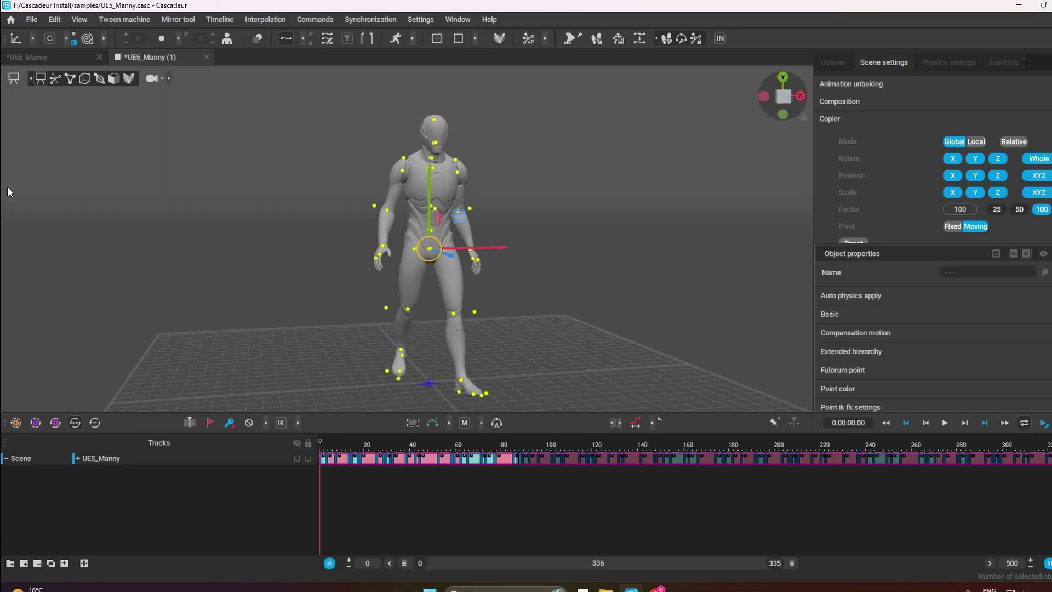
key("space")
key("space")
- Change the short blue intervals around frames 14, 18, 29 and 31 to match the neighbouring curved interpolation
left_click(352, 460)
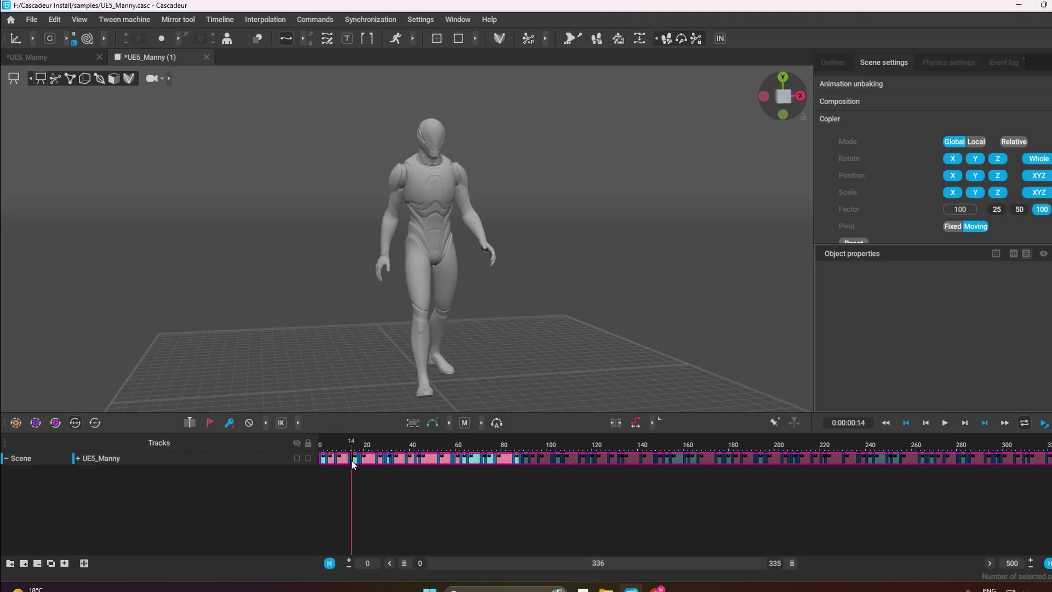
left_click(359, 458)
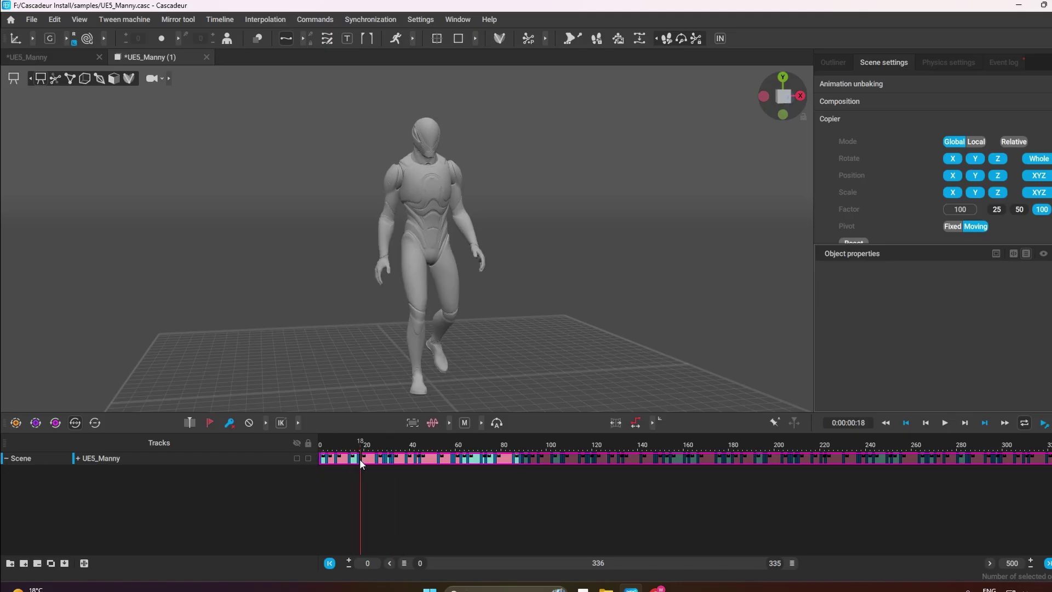
left_click(385, 462)
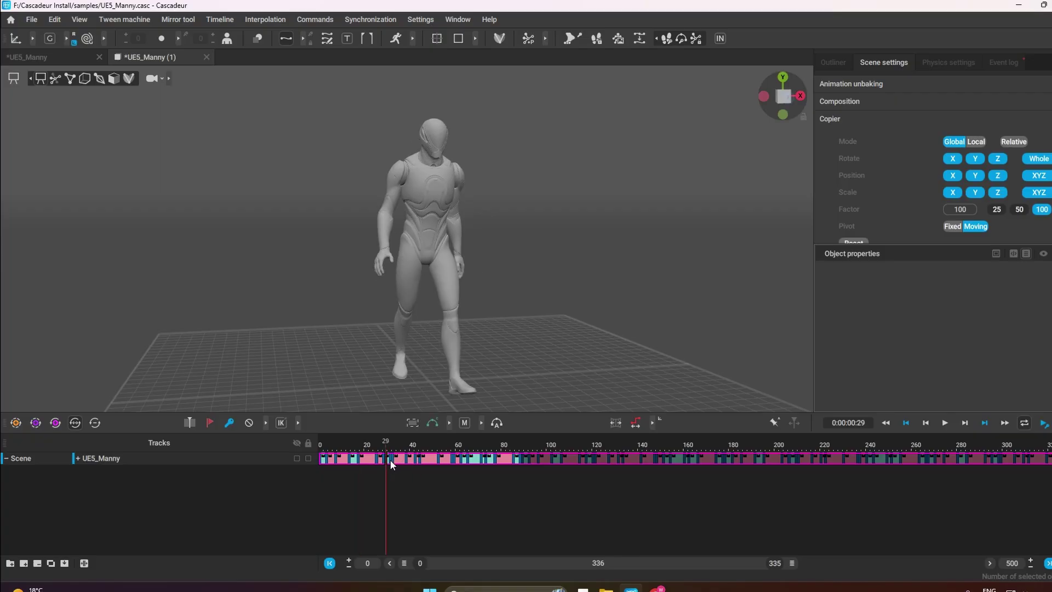
left_click(392, 461)
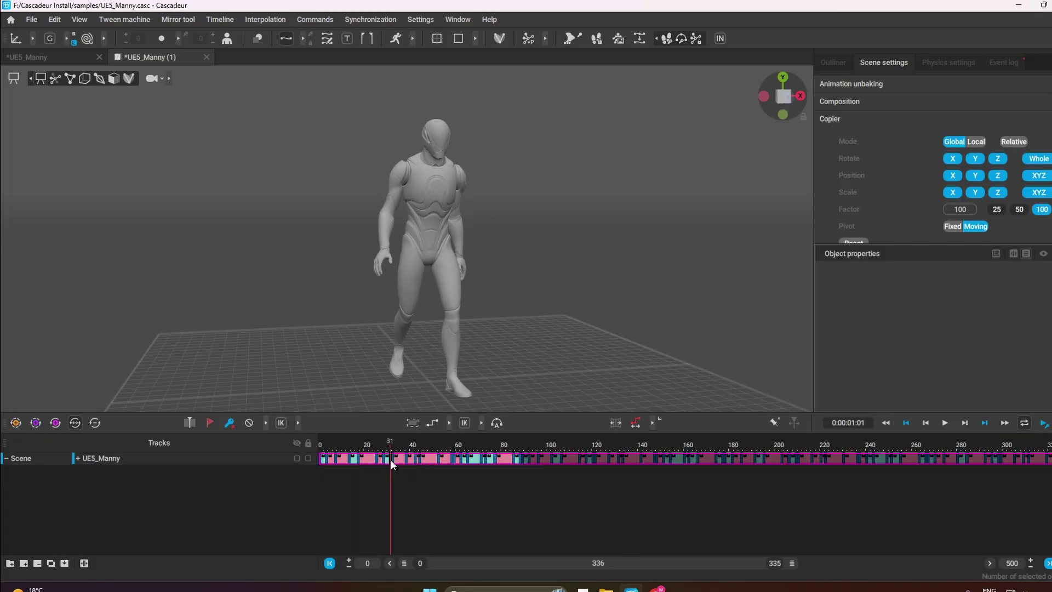
key("f")
- Play back the looped walk and move back through its keys to frame 14 to inspect the poses
key("space")
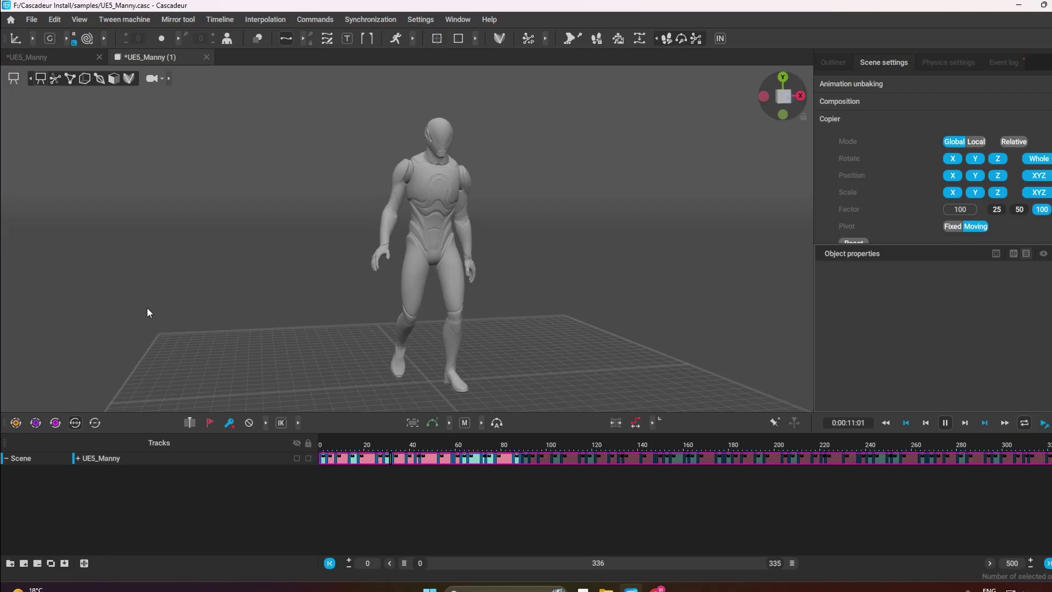
key("space")
key("Down")
key("Down")
key("Down")
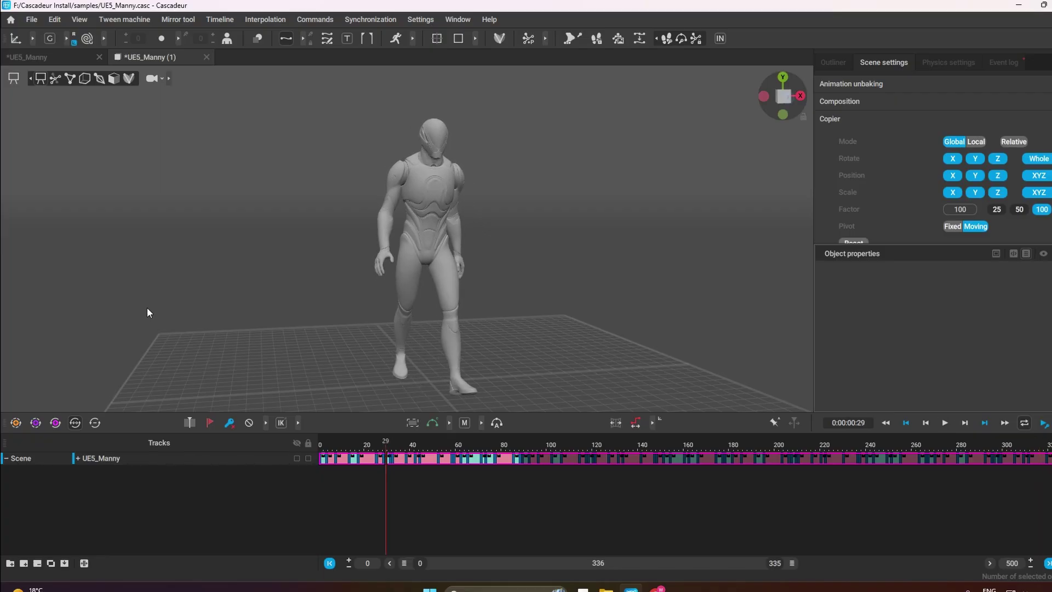
key("alt+Left")
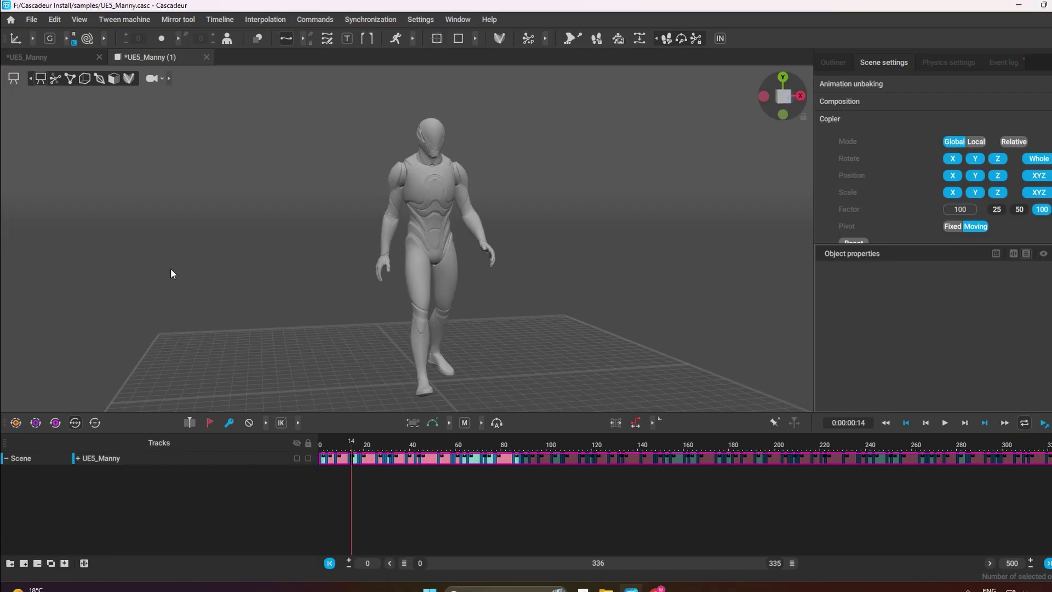
- Undo the latest interpolation changes and the cycle extension, and narrow the visible timeline range to frames 0 to 83
key("ctrl+z")
key("ctrl+z")
key("ctrl+z")
key("ctrl+z")
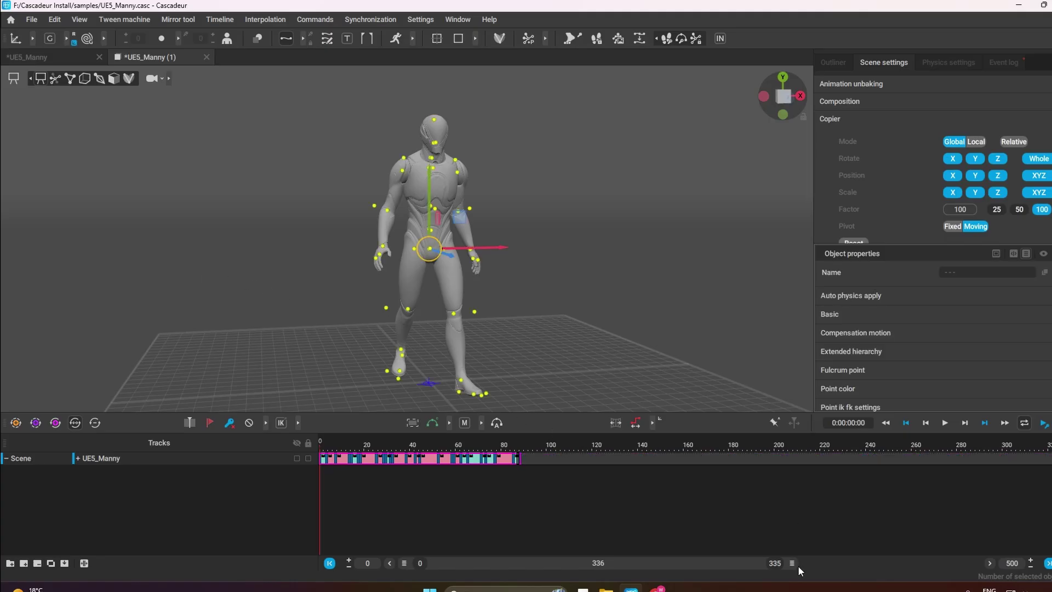
left_click_drag(792, 564, 511, 564)
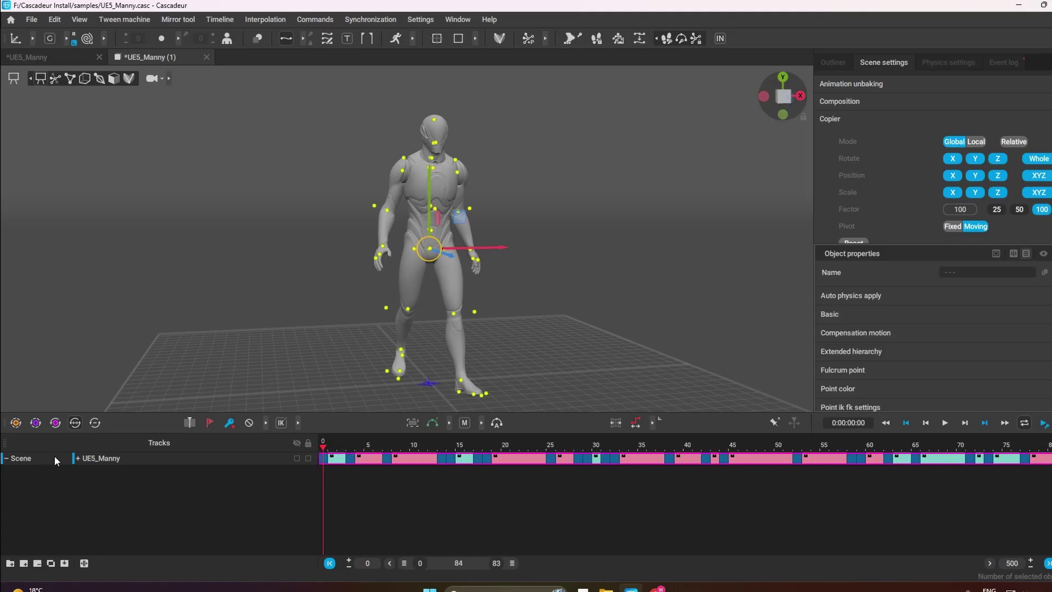
- Expand the UE5_Manny track to show its individual arm tracks and extend the visible timeline range to frame 94
left_click(78, 459)
scroll(656, 491, "down", 1)
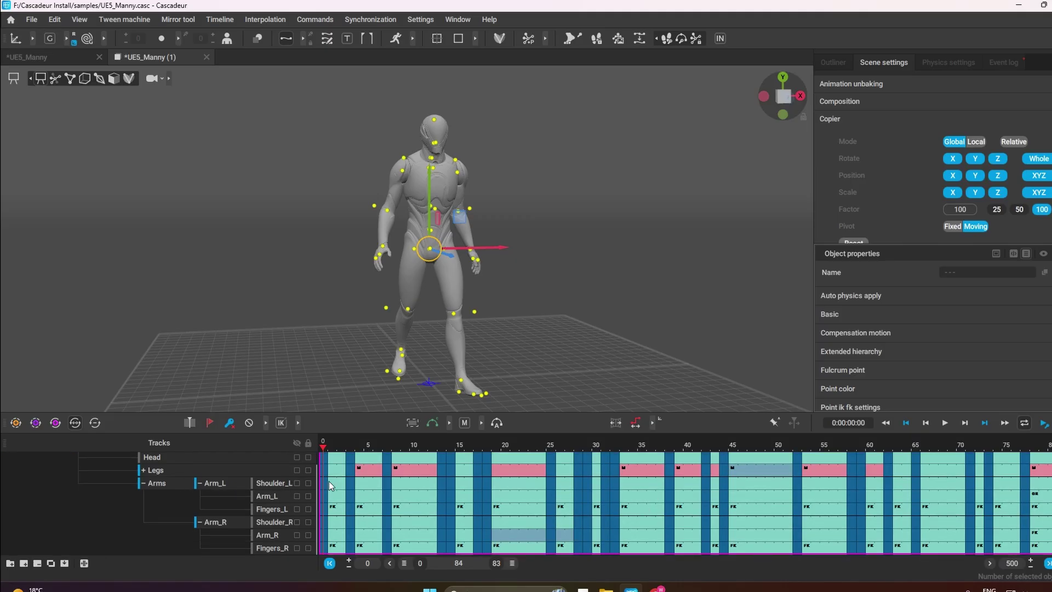
left_click_drag(513, 564, 522, 570)
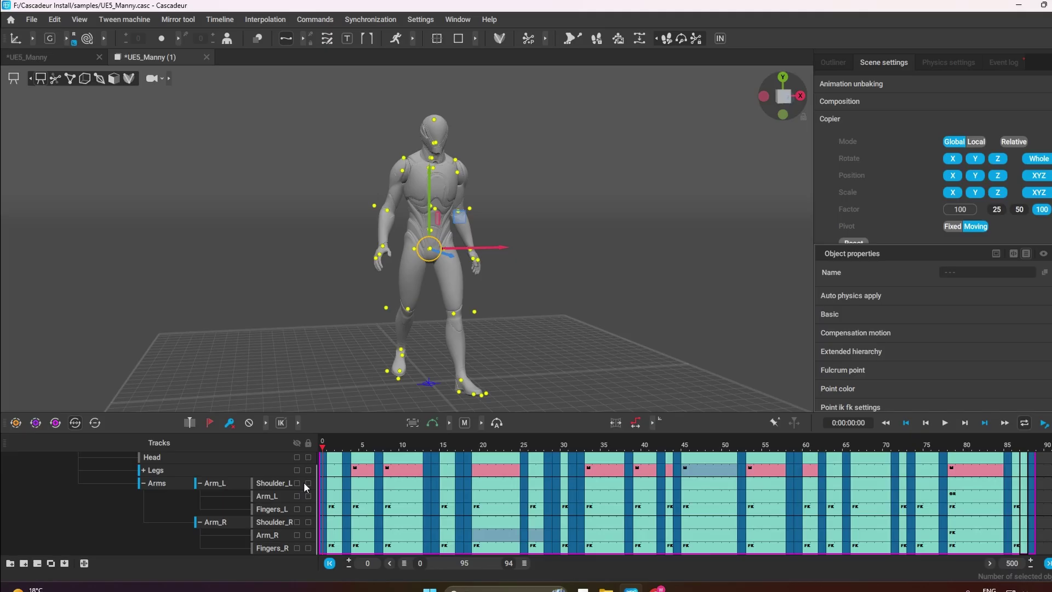
- Change the blue intervals at frames 14, 17, 29, 31, 42, 59 and 73 on the Shoulder_L track to the neighbouring curved interpolation
left_click(436, 484)
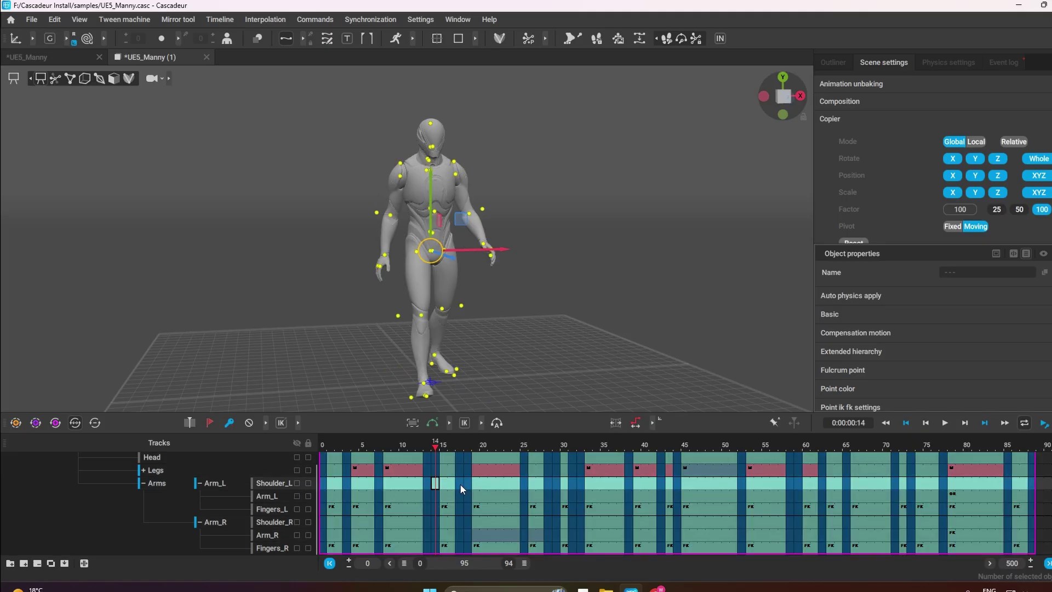
left_click(459, 483)
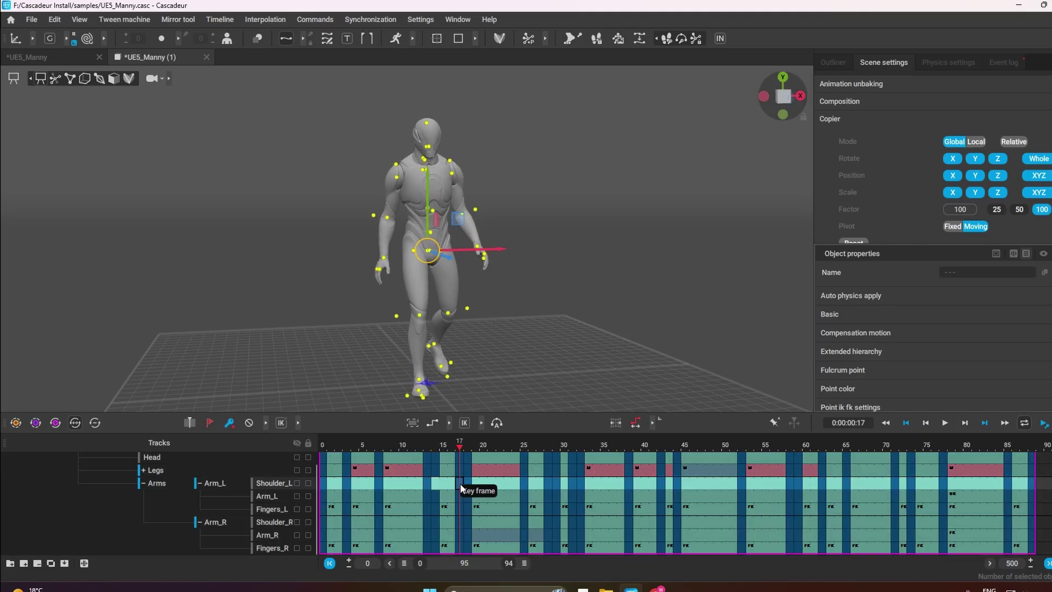
left_click(557, 482)
left_click(571, 482)
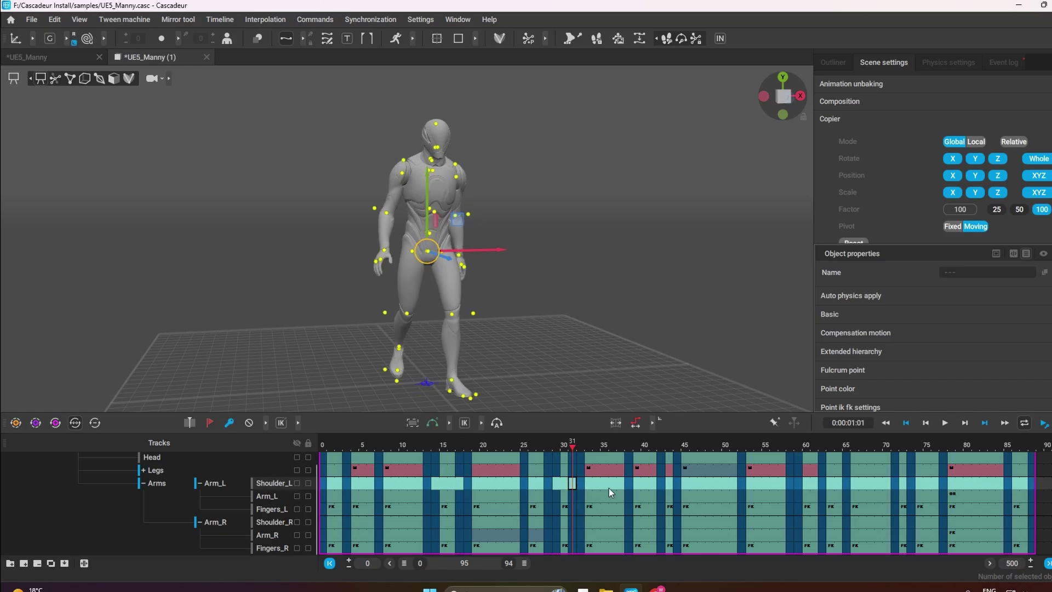
left_click(662, 484)
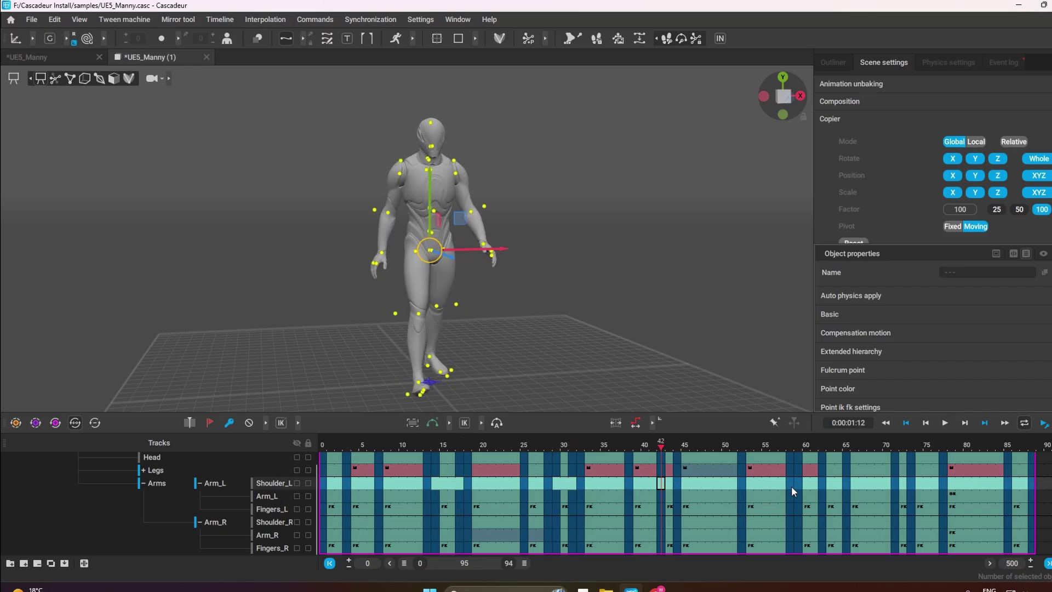
left_click(797, 483)
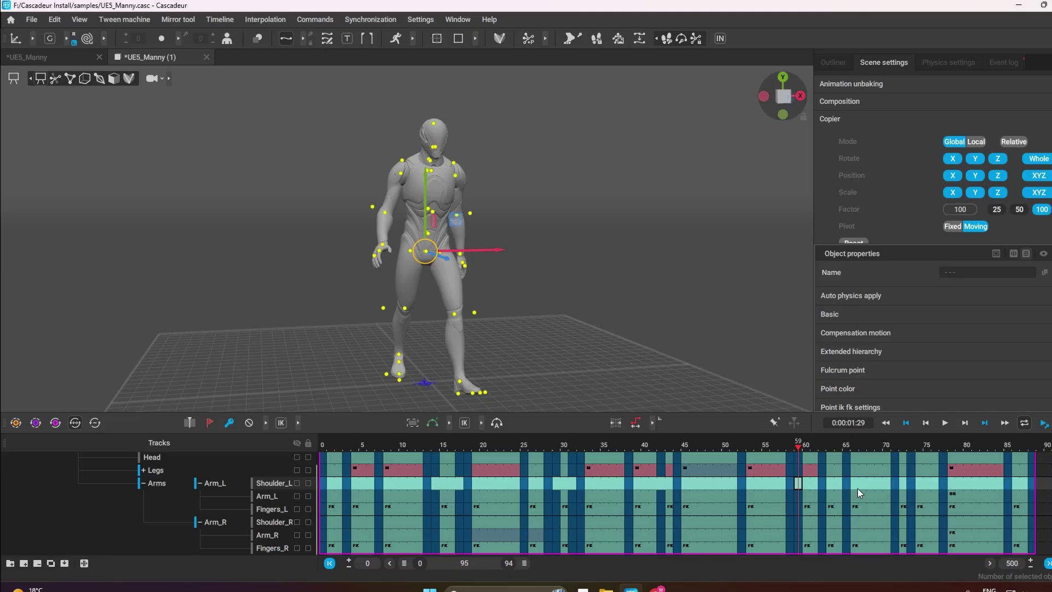
left_click(911, 484)
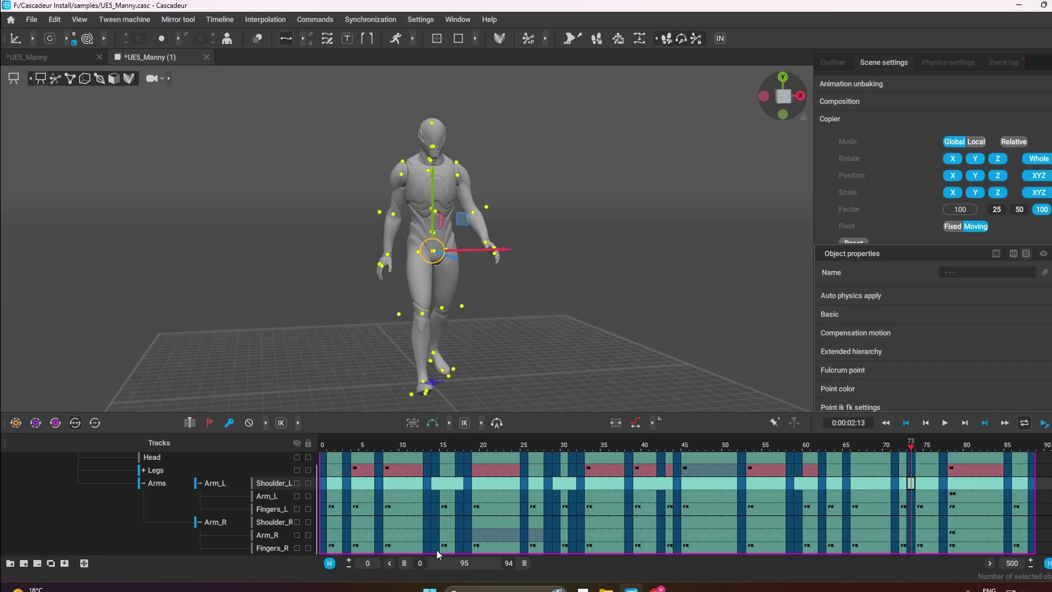
- Apply the curved interpolation to the matching short blue intervals from frame 14 to 73 on the Shoulder_R track and play back the walk
left_click(437, 521)
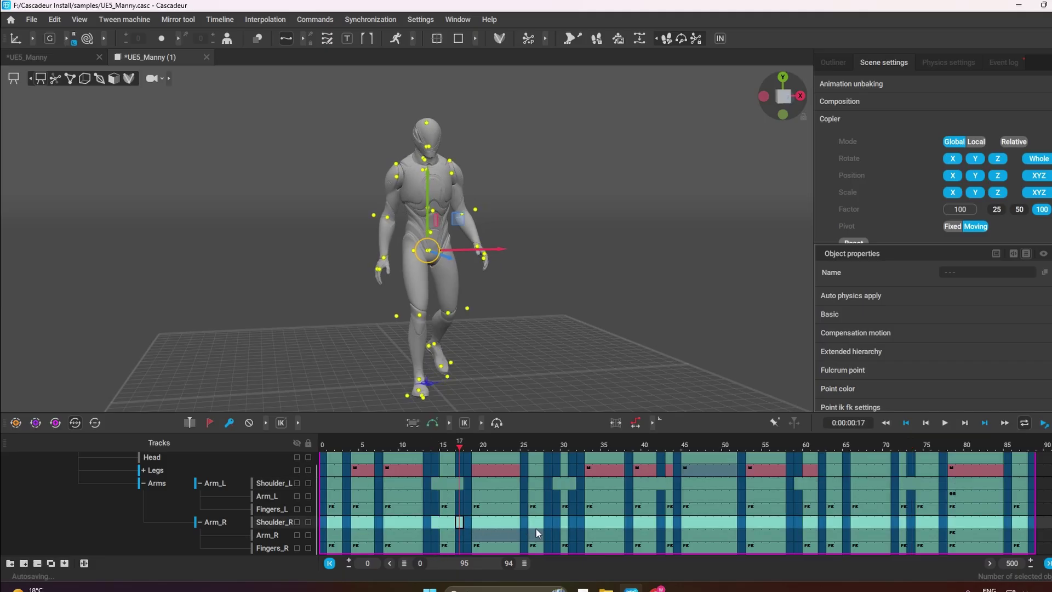
left_click(571, 522)
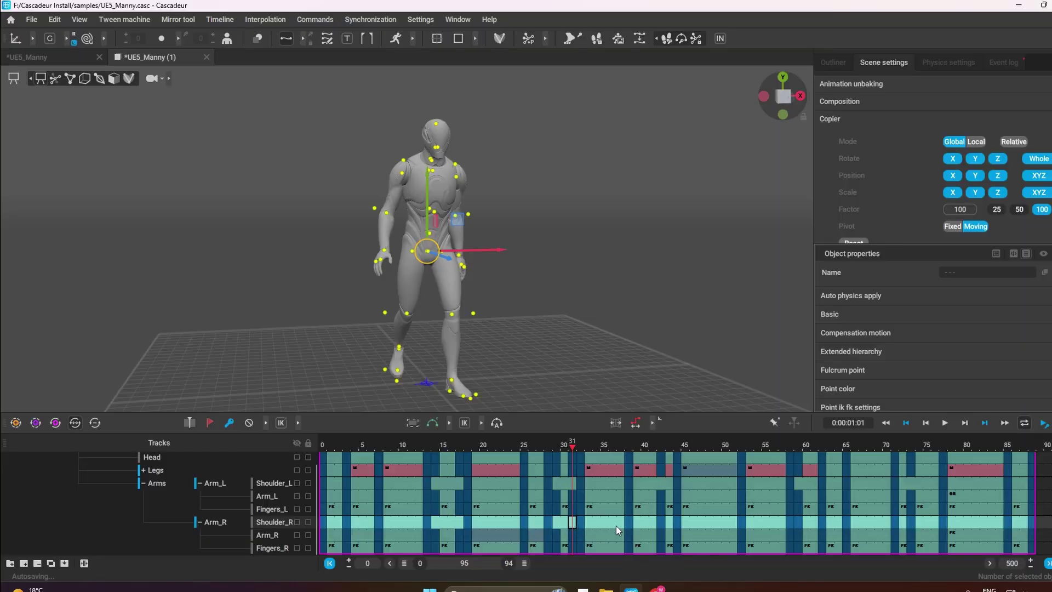
left_click(660, 522)
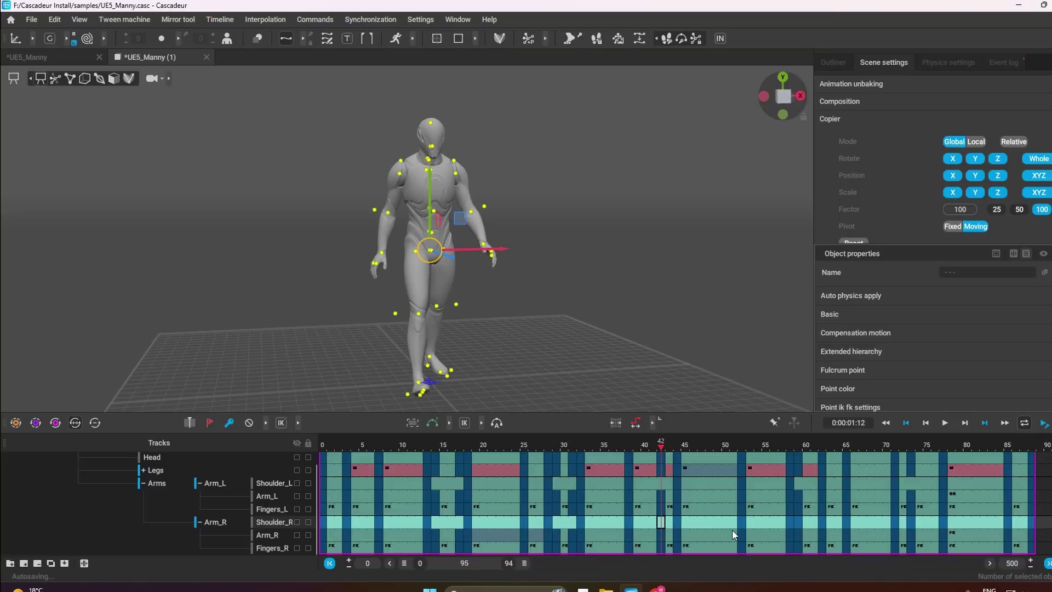
left_click(798, 522)
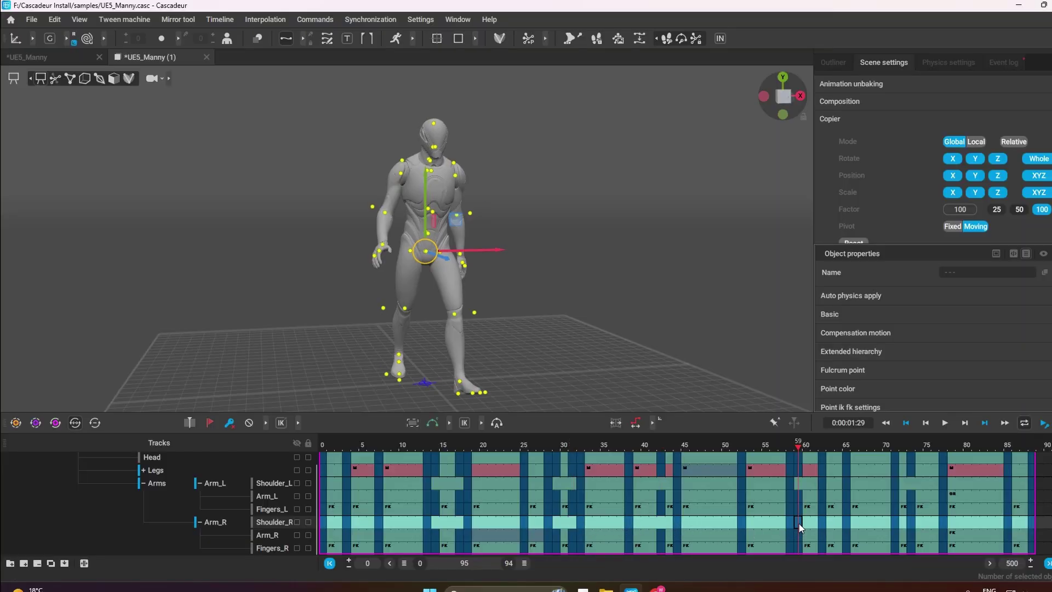
left_click(910, 523)
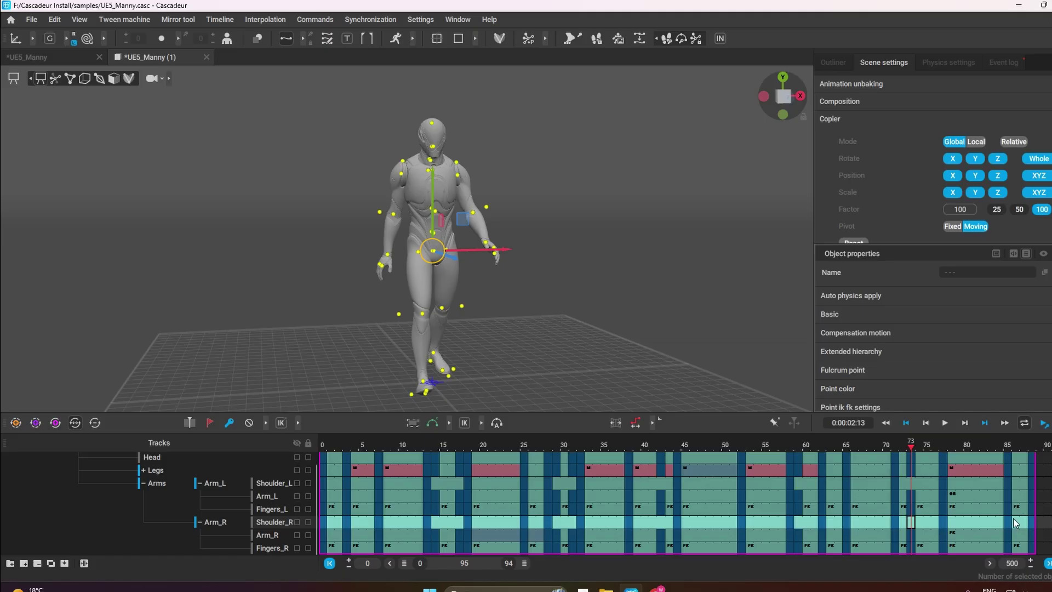
left_click_drag(1005, 442, 930, 451)
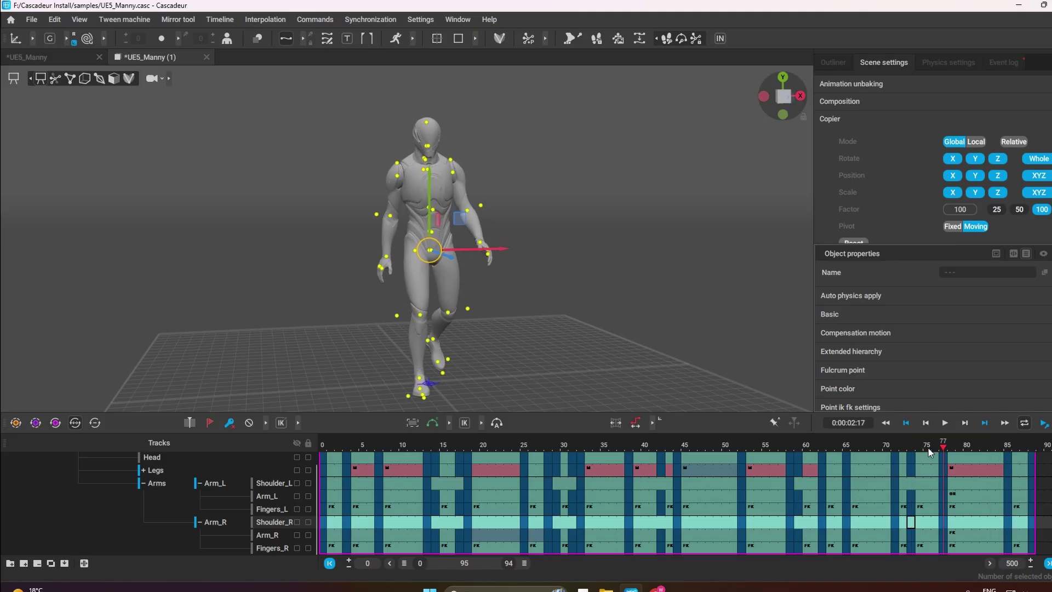
key("space")
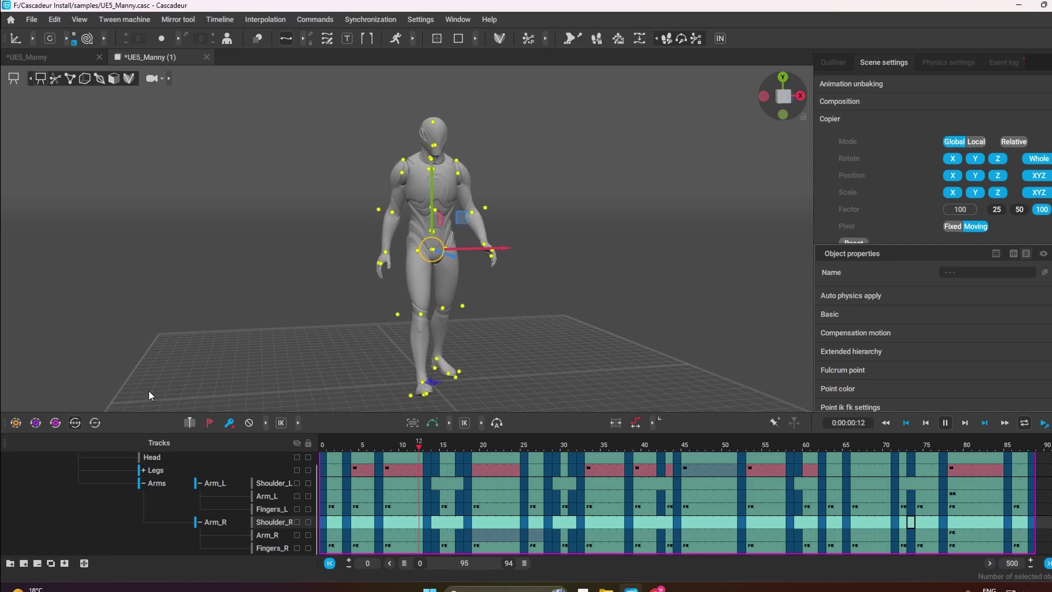
- Widen the timeline range to frame 500, extend the collapsed UE5_Manny cycle's repeats past frame 460 and play back the loop with nothing selected
left_click_drag(525, 565, 978, 581)
scroll(113, 475, "up", 1)
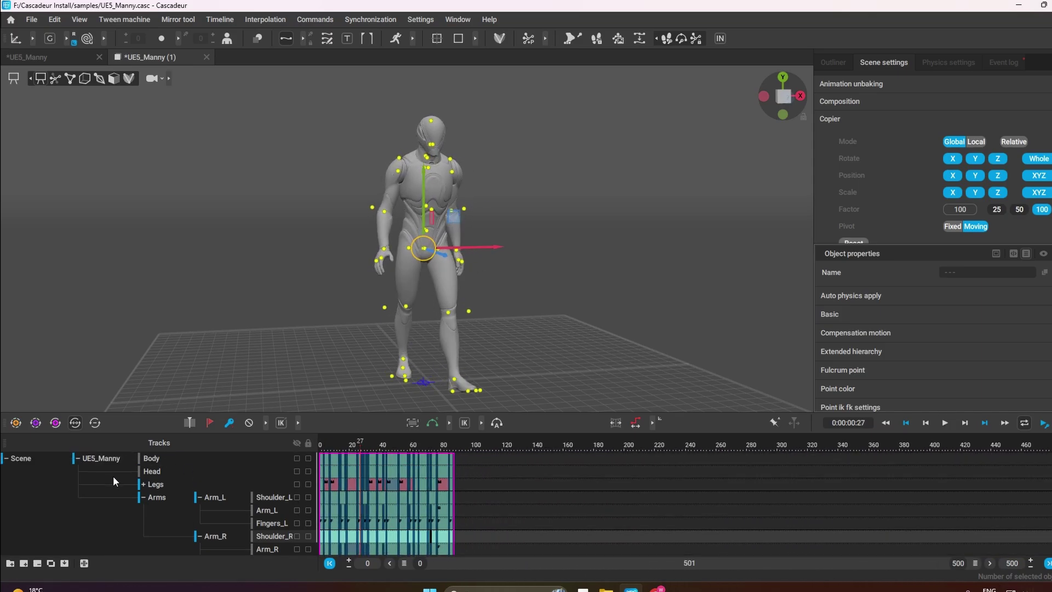
left_click(77, 458)
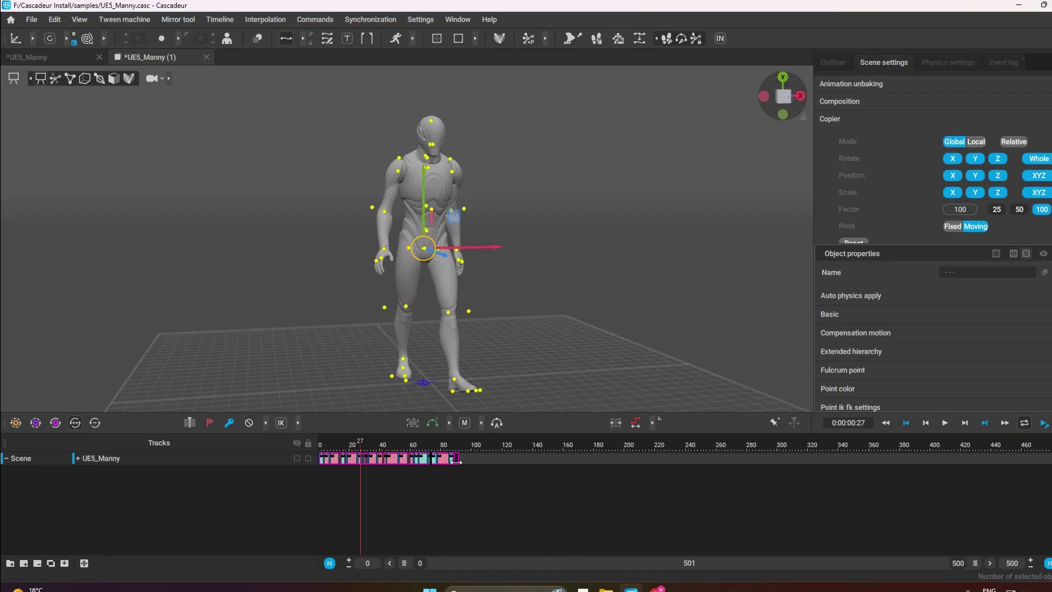
left_click_drag(455, 462, 1049, 462)
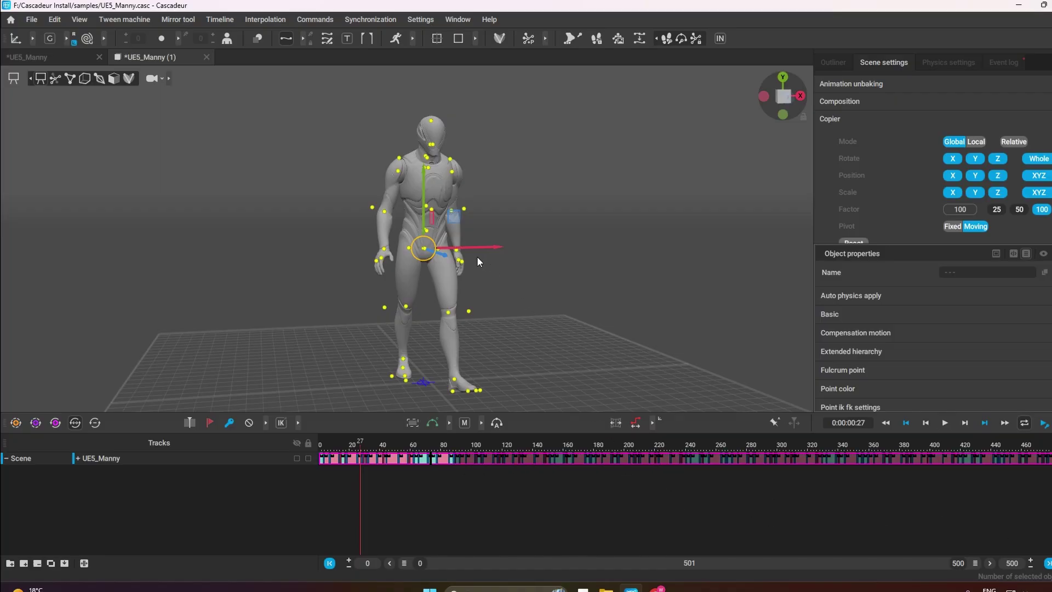
key("space")
left_click(101, 165)
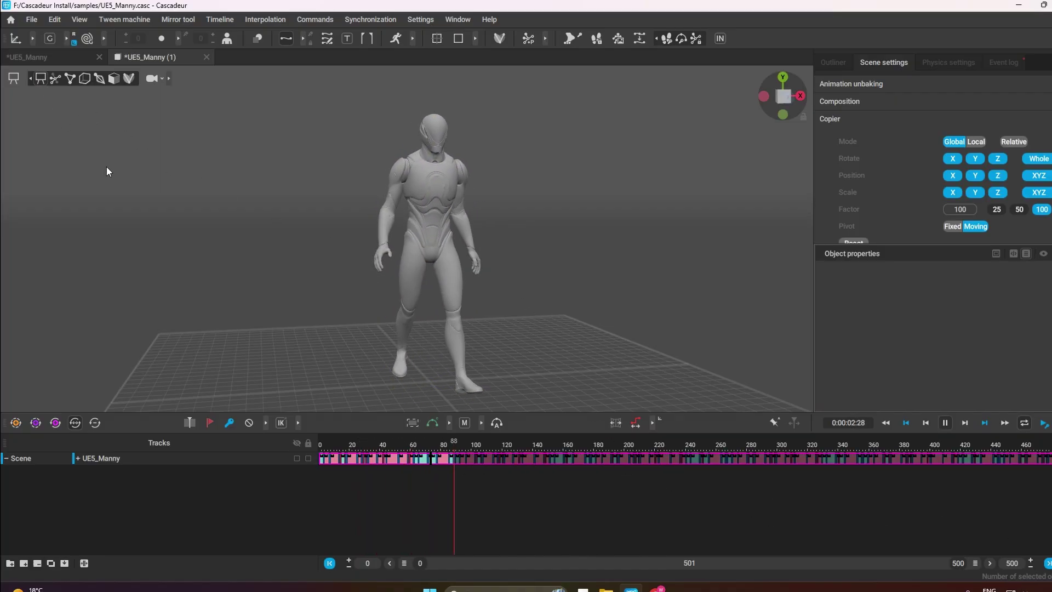